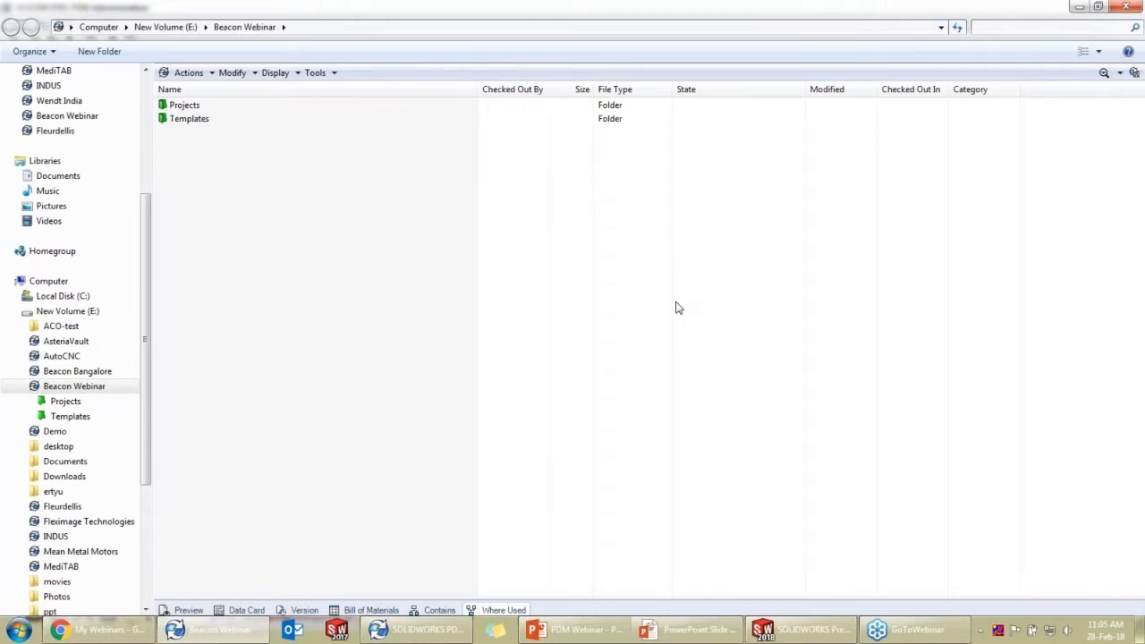
Enlarge the details pane and show its Preview, Data Card, Version, Bill of Materials, Contains and Where Used tabs
left_click_drag(637, 609, 627, 334)
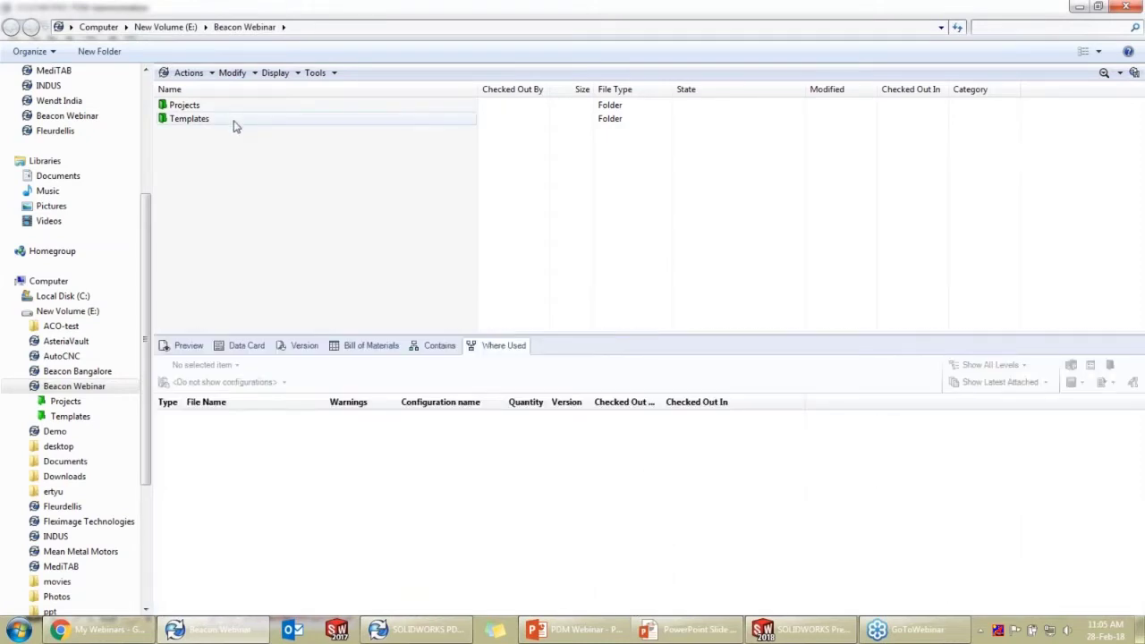
left_click(186, 346)
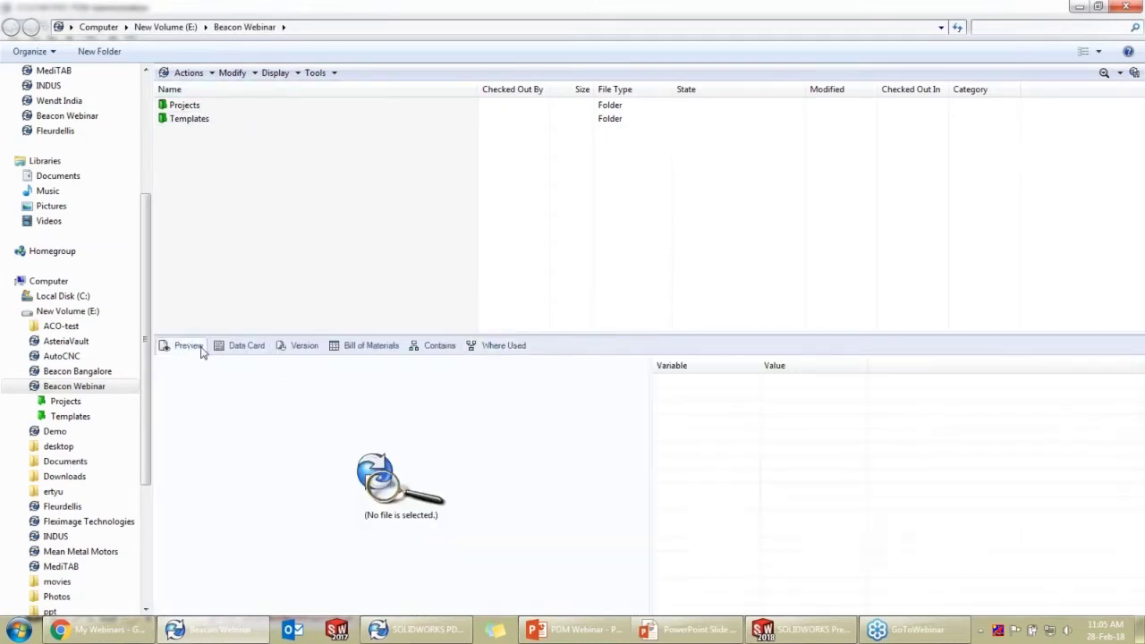
left_click(223, 351)
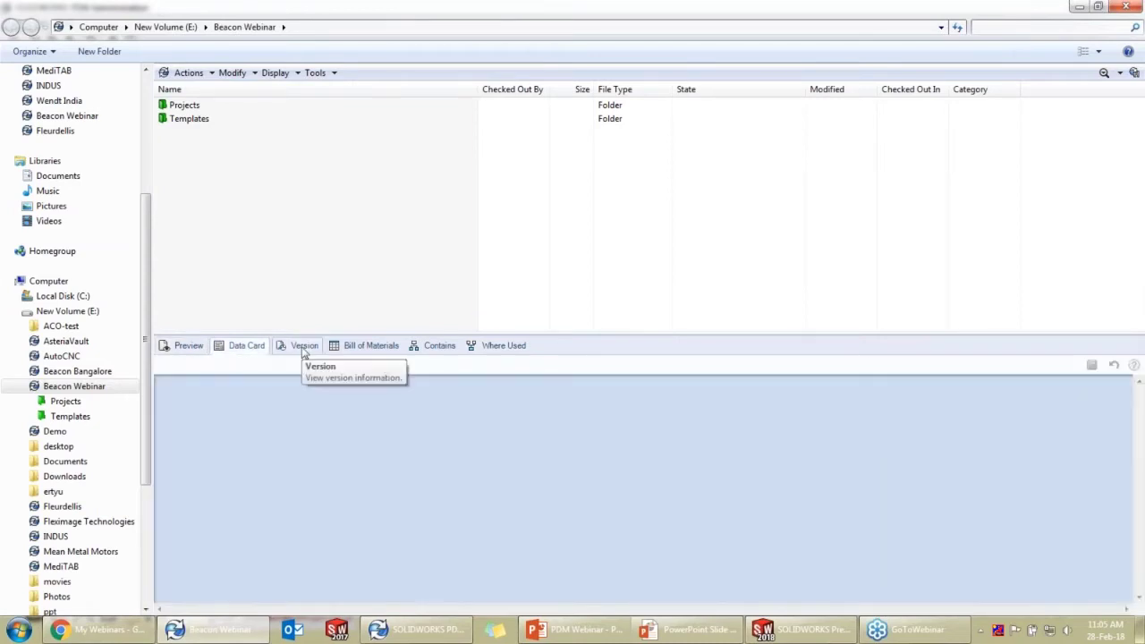
left_click(302, 348)
left_click(370, 349)
left_click(445, 349)
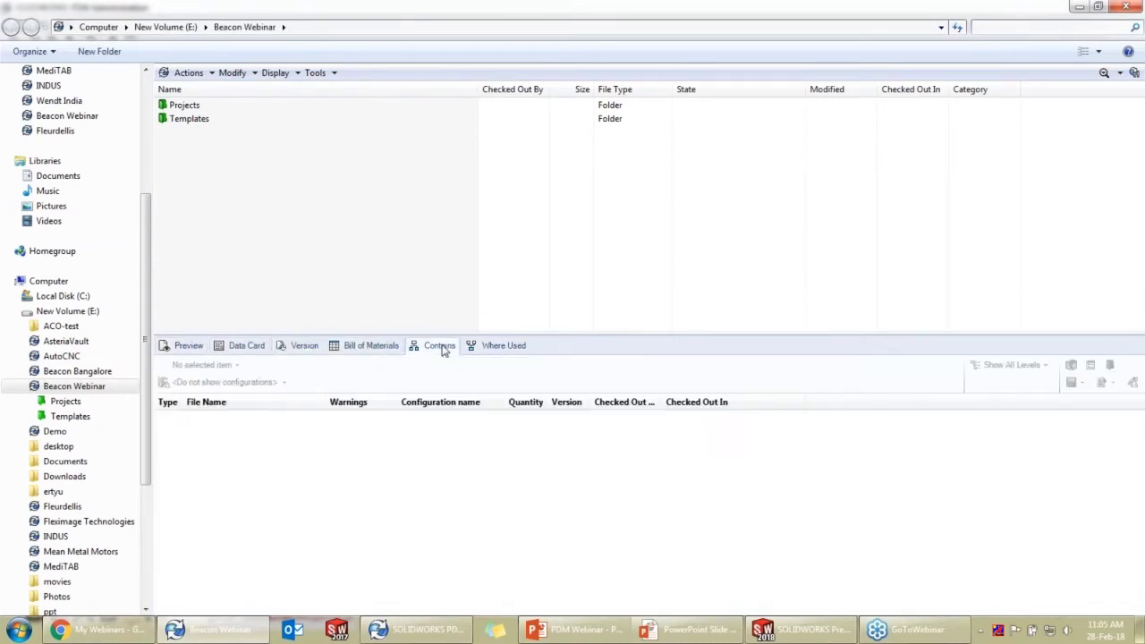
left_click(486, 351)
left_click_drag(588, 336, 591, 238)
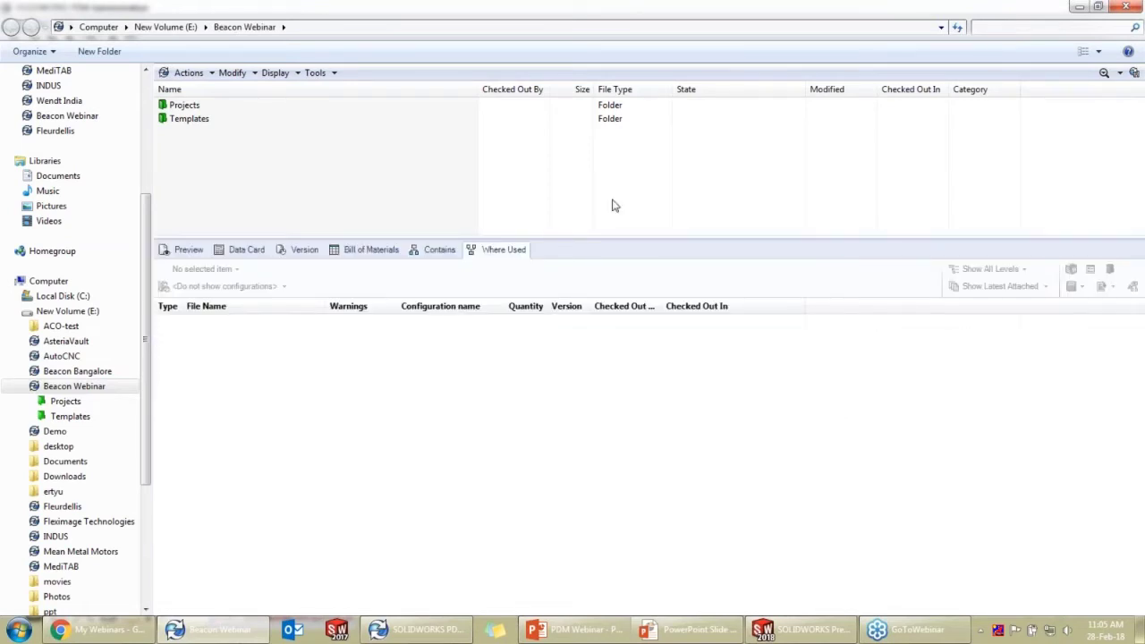
Open Projects > SOLIDWORKS > Design Data and preview assembly 3
double_click(197, 107)
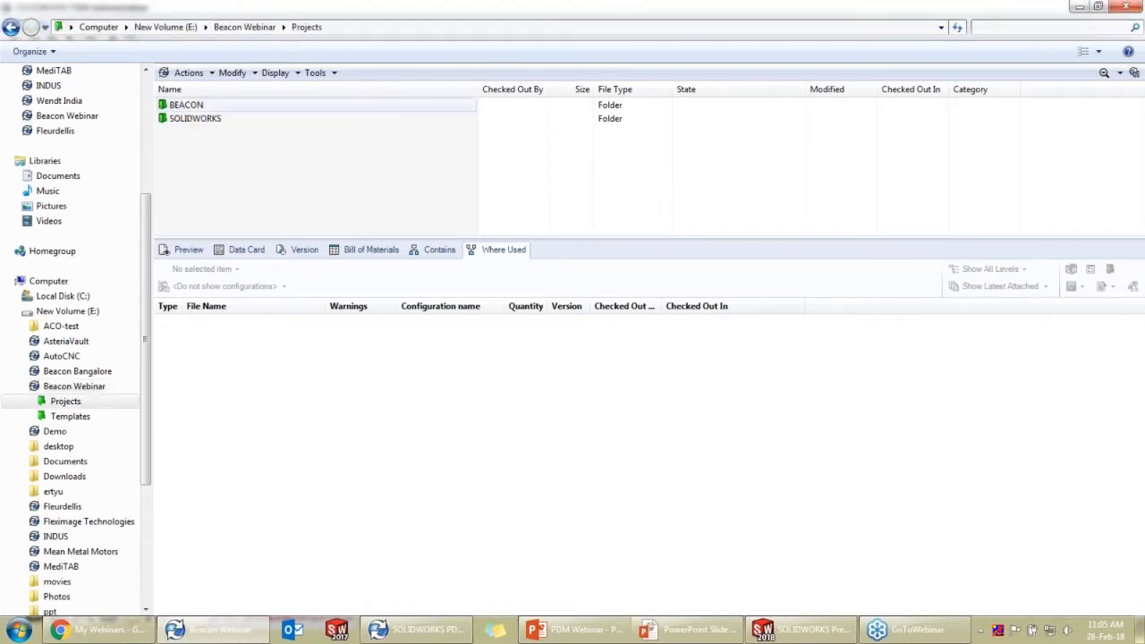
double_click(234, 119)
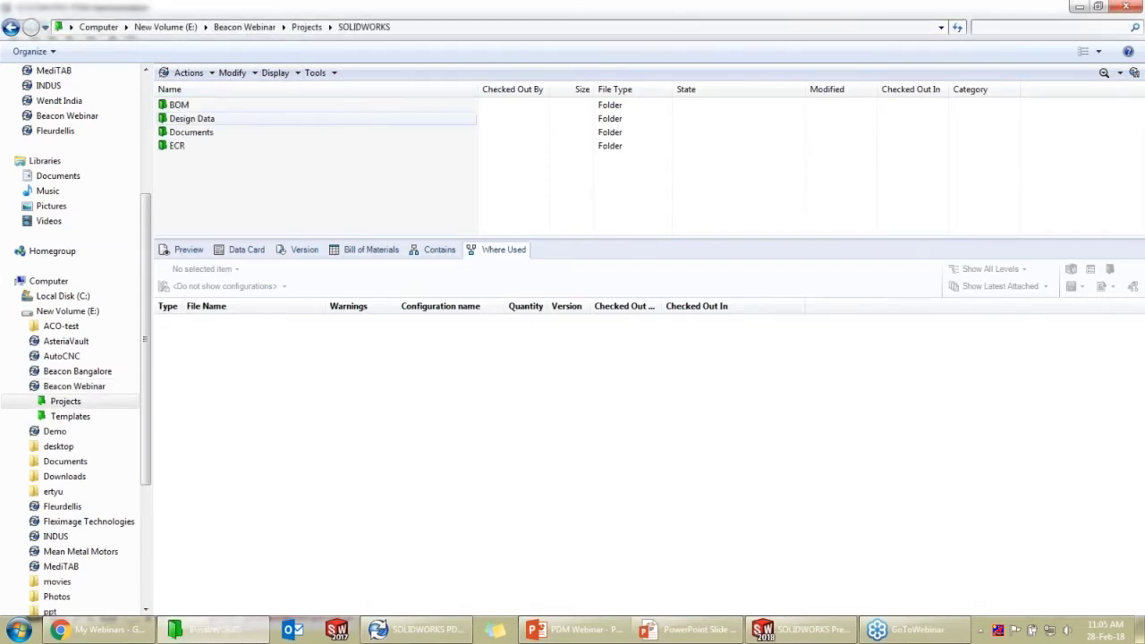
double_click(230, 120)
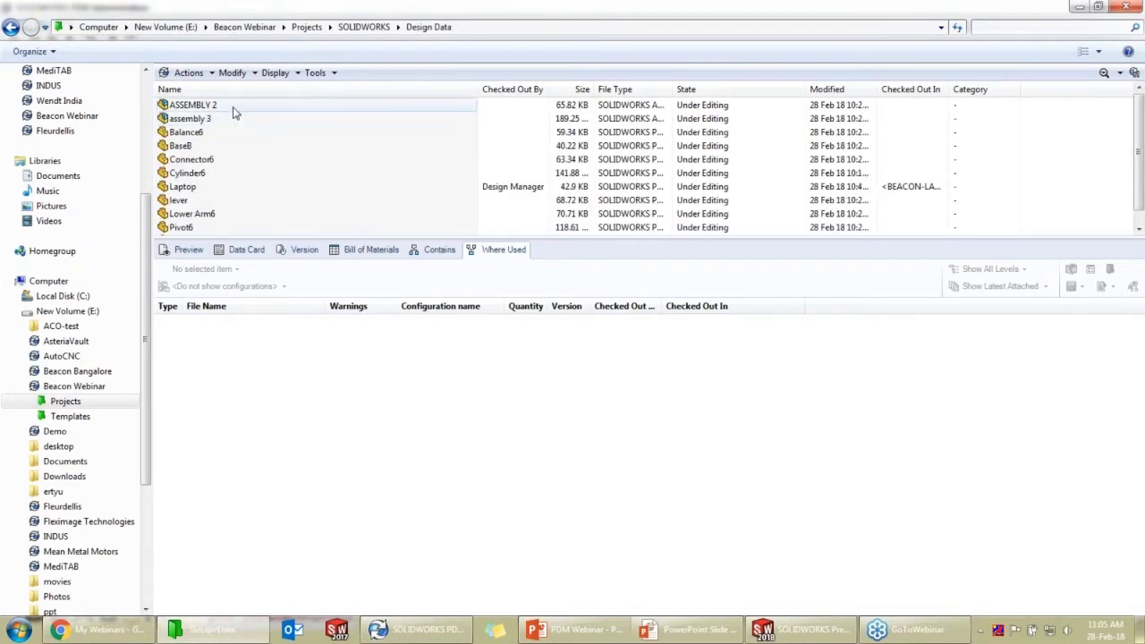
left_click(220, 120)
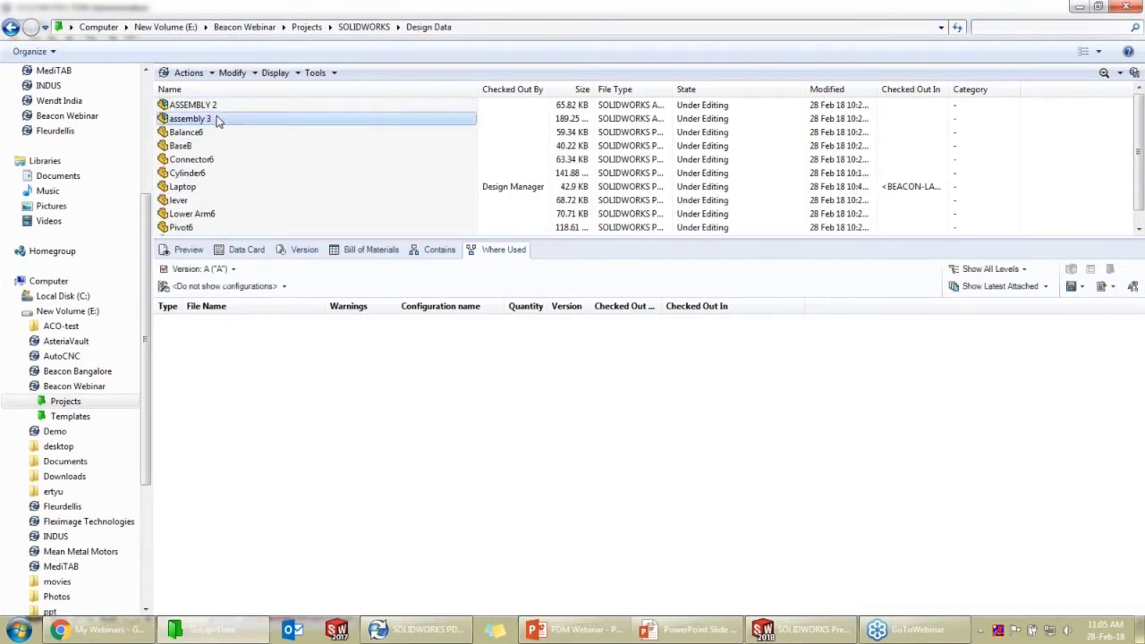
left_click(188, 250)
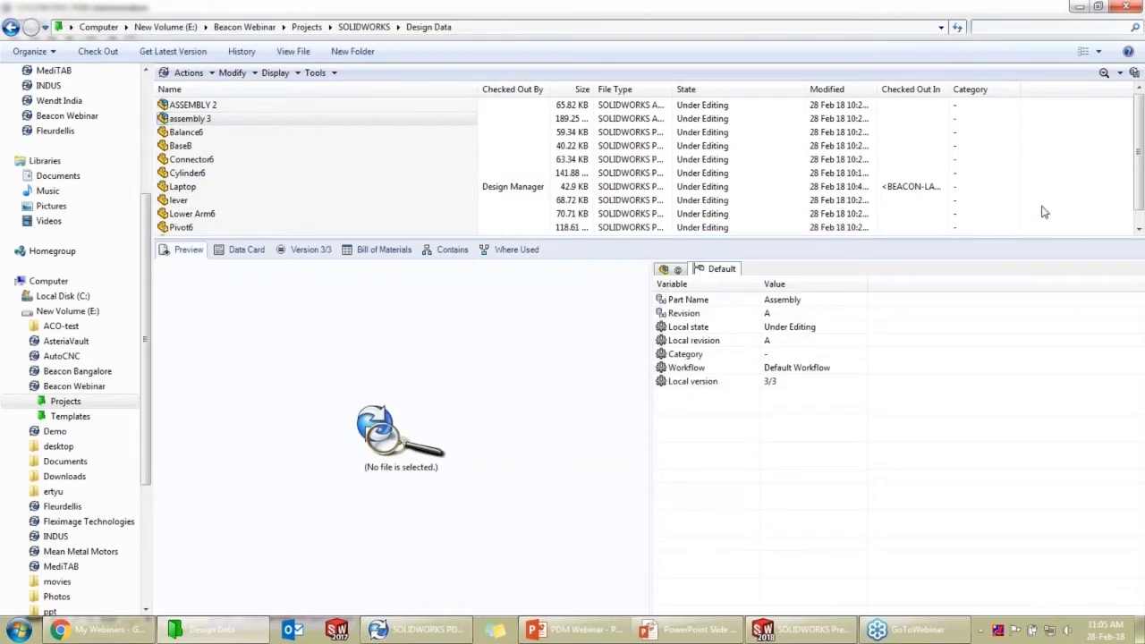
Rotate the assembly 3 preview to several angles, then show its data card (Project Number P001, Revision A)
left_click_drag(274, 341, 356, 374)
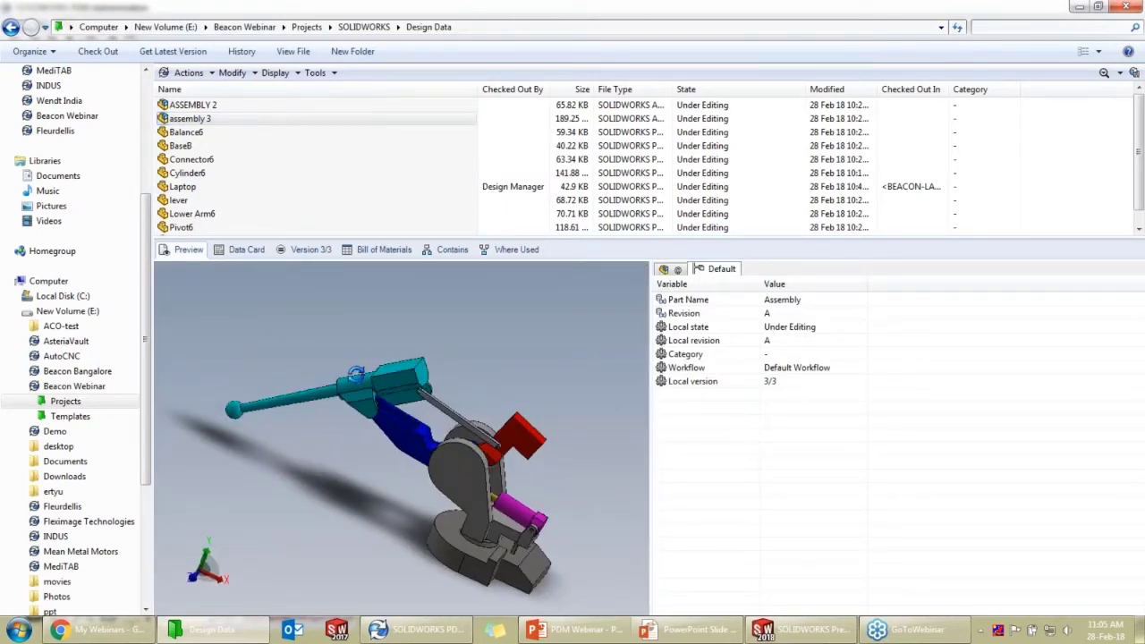
left_click_drag(420, 407, 493, 441)
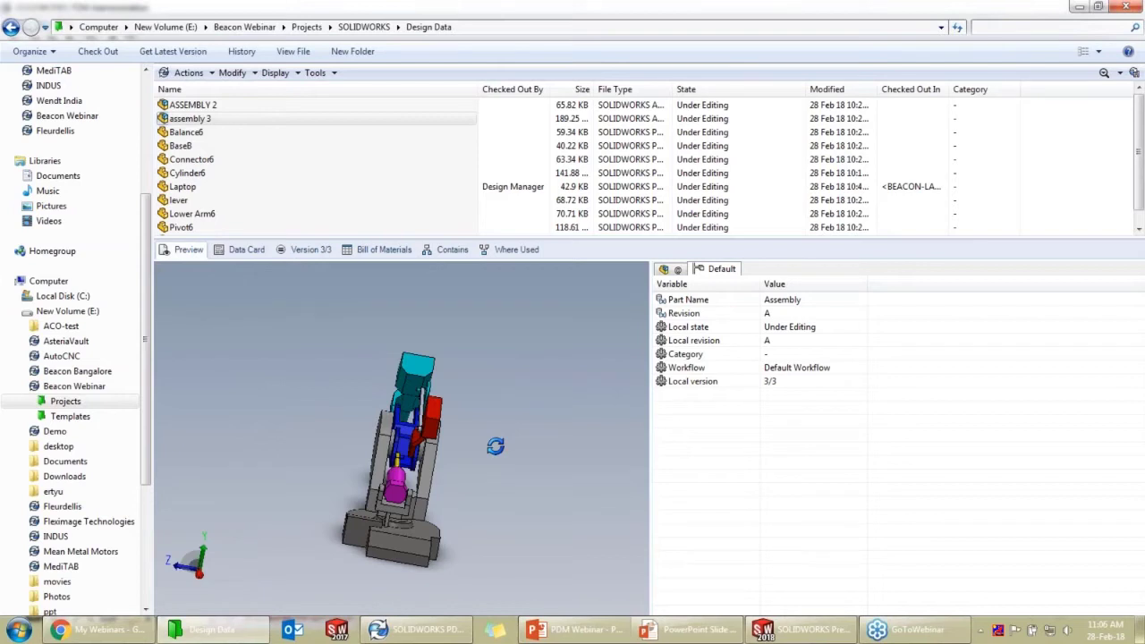
left_click_drag(495, 446, 484, 379)
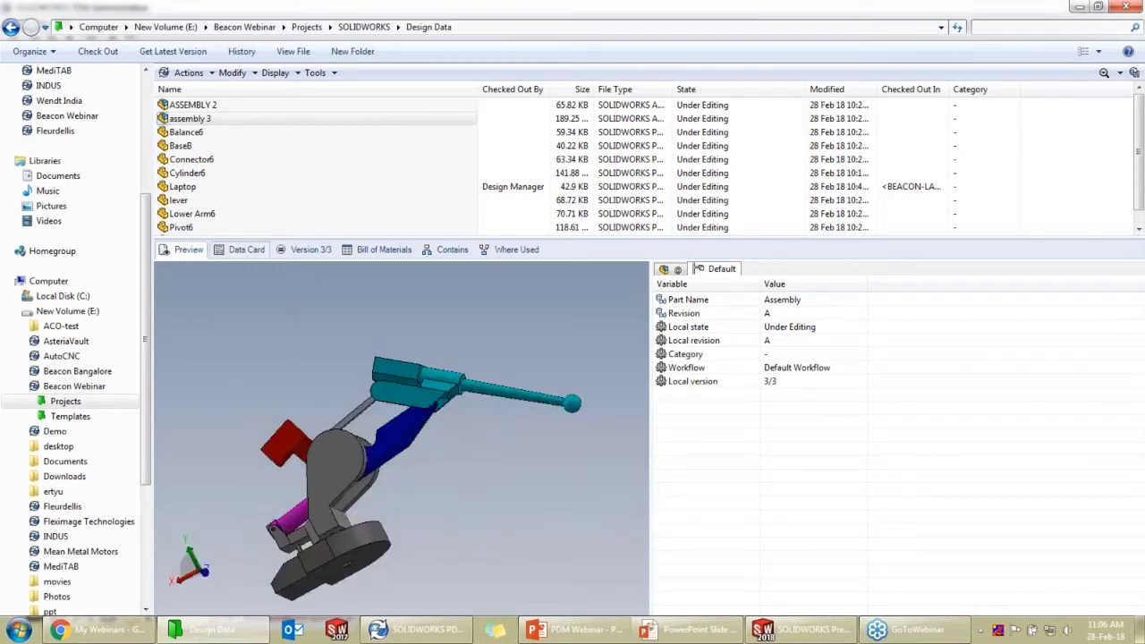
left_click_drag(406, 511, 285, 295)
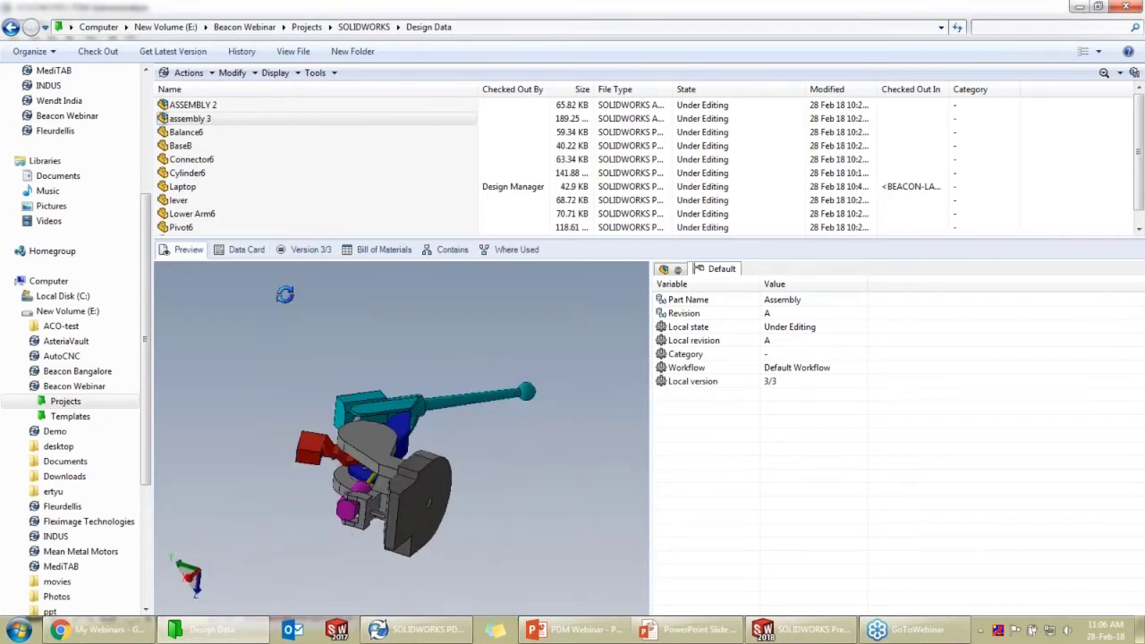
left_click(240, 250)
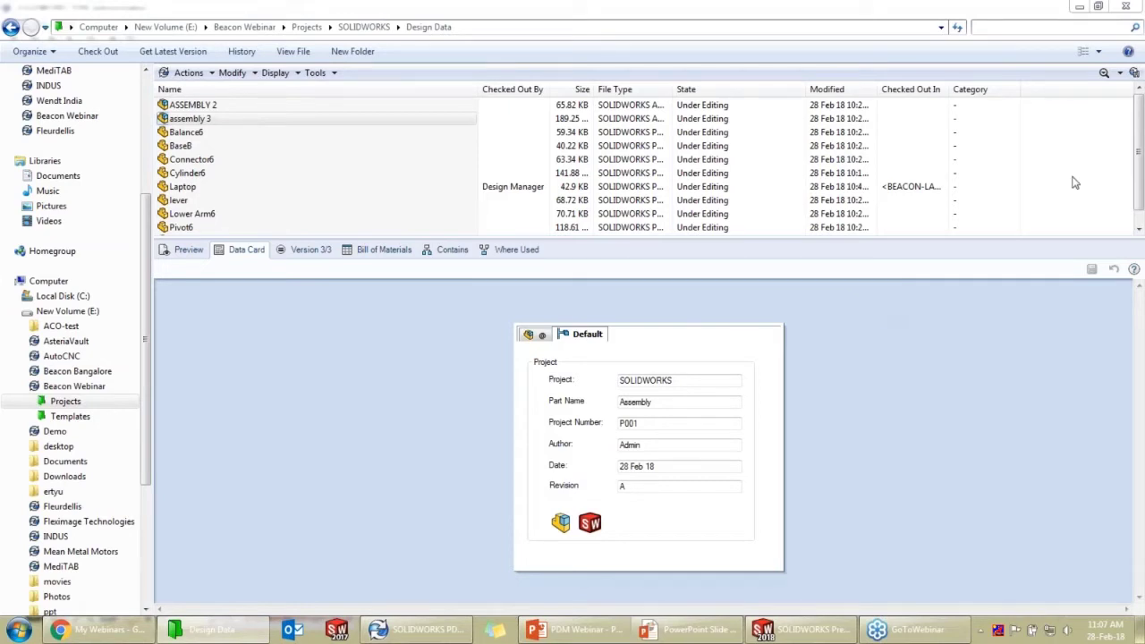
Show the Version 3/3 details for assembly 3: revision A, Default Workflow
left_click(304, 251)
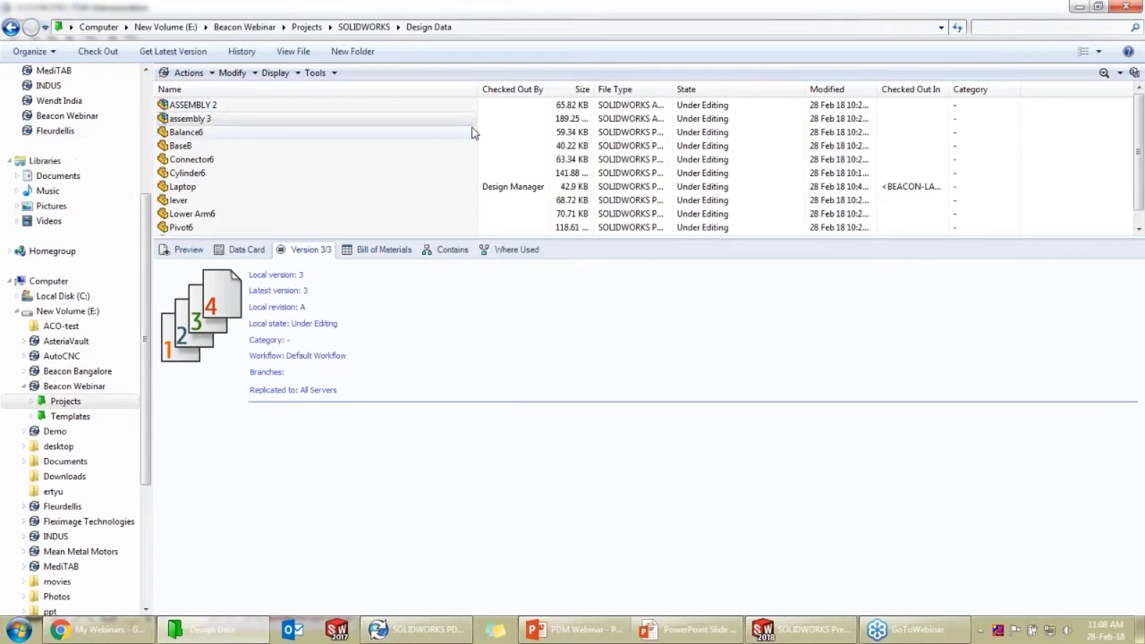
Enlarge the file list, widen the Checked Out In column, and view Cylinder6's local version 2 of 3
left_click_drag(603, 239, 603, 254)
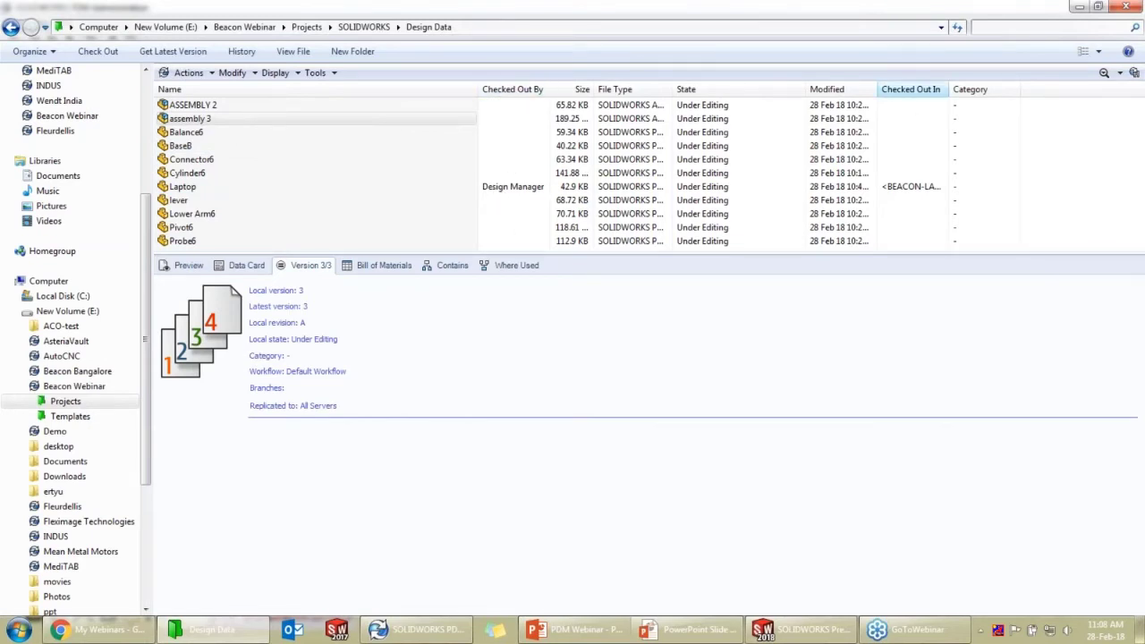
left_click_drag(950, 89, 1023, 89)
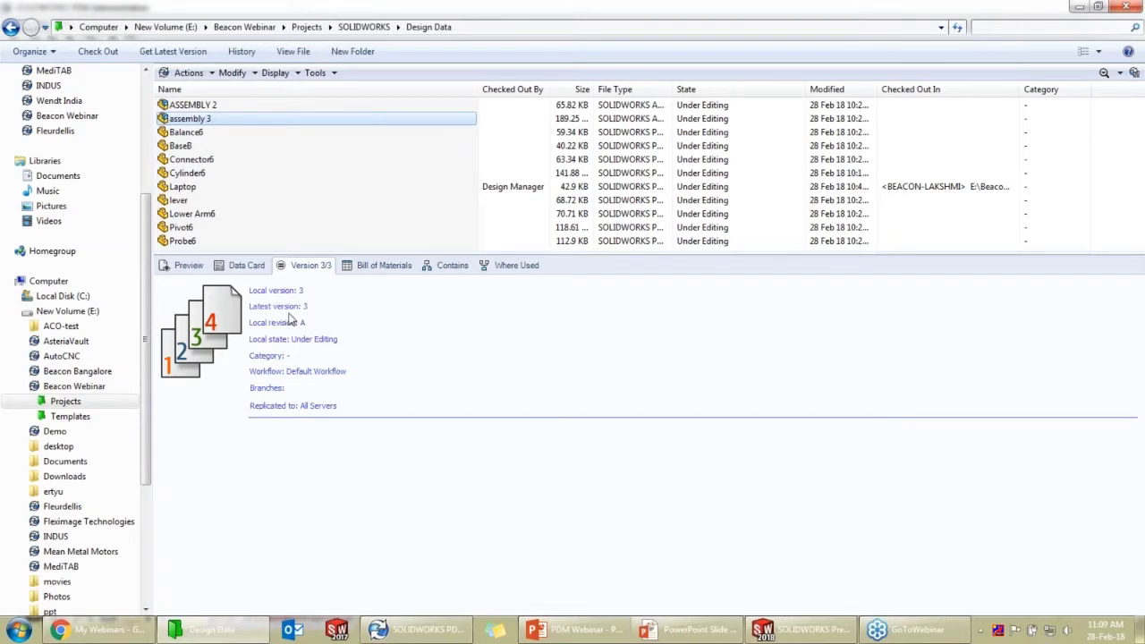
left_click(248, 161)
left_click(244, 176)
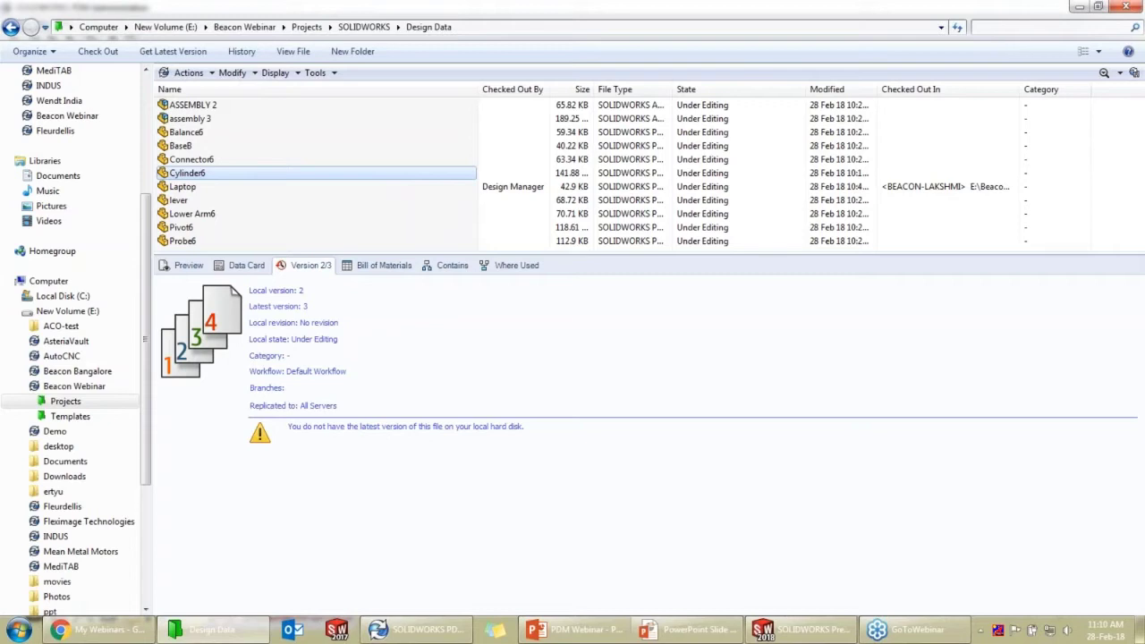
Get the latest version of Cylinder6, then view the checked-out Laptop part's version details
right_click(317, 177)
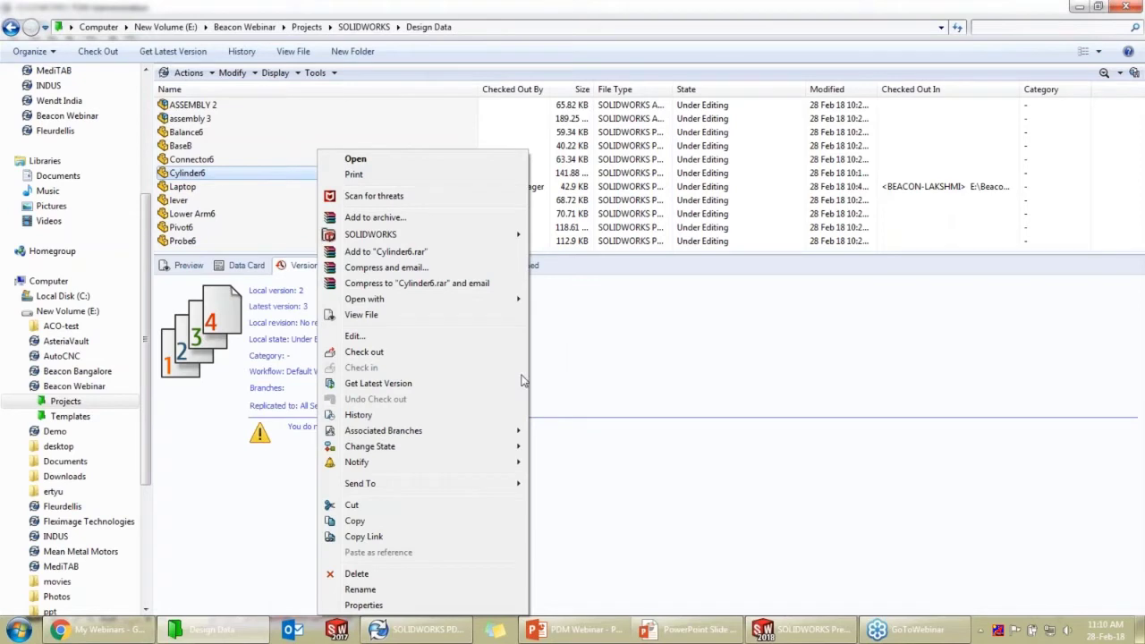
left_click(380, 385)
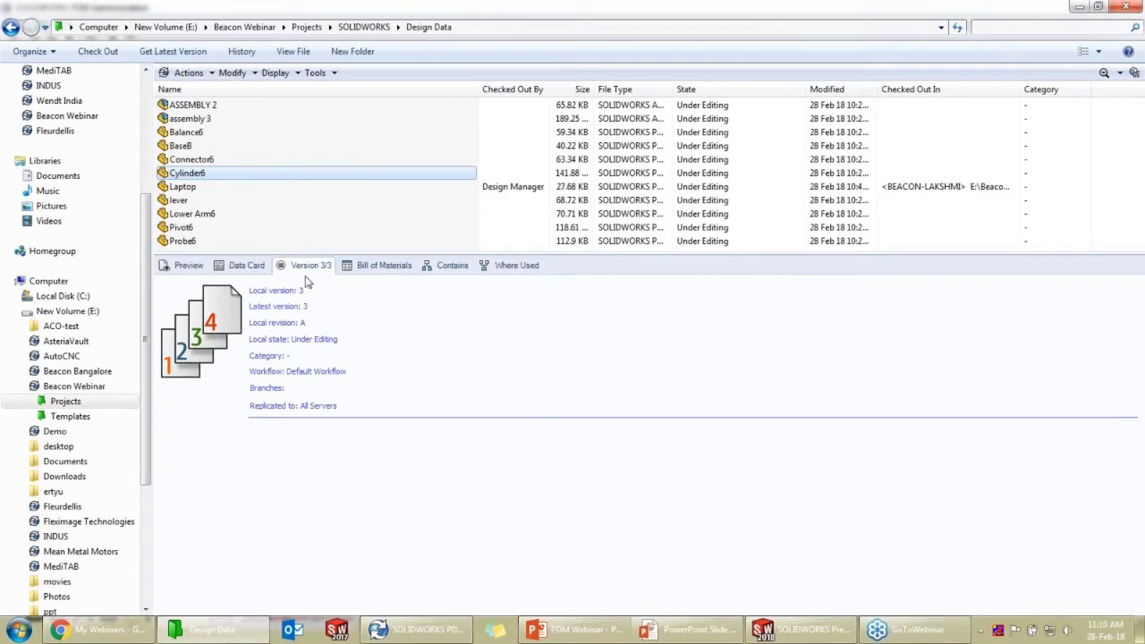
left_click(292, 189)
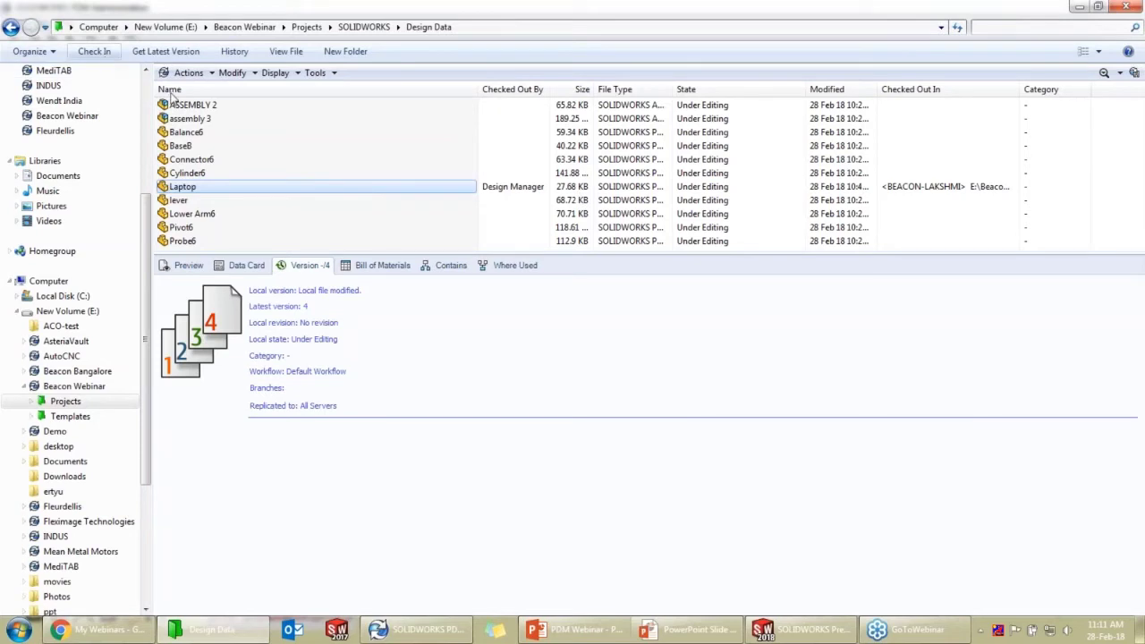
Check in Laptop with comment 'Changes made in data card', then select it to see version 5 of 5
right_click(295, 187)
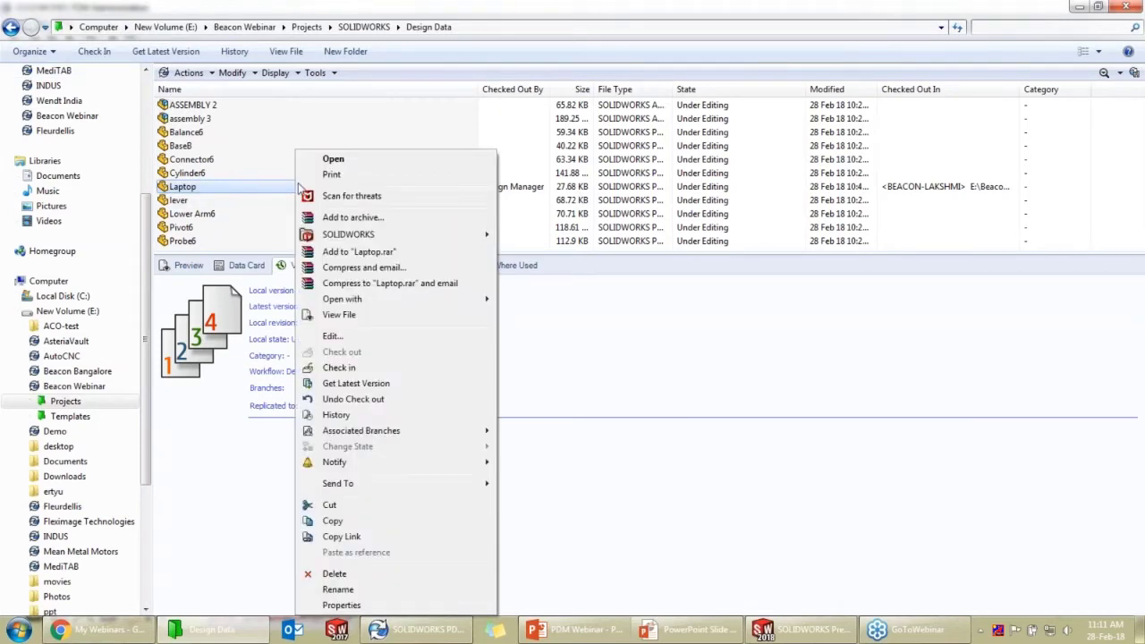
left_click(353, 367)
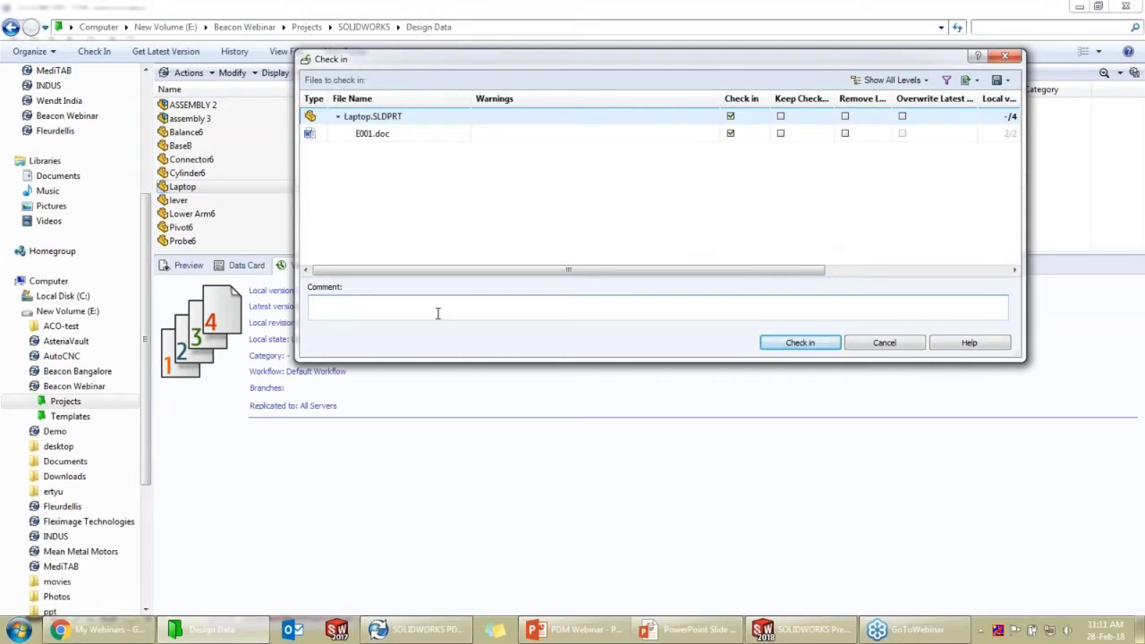
type("Changes made in data card")
left_click(835, 345)
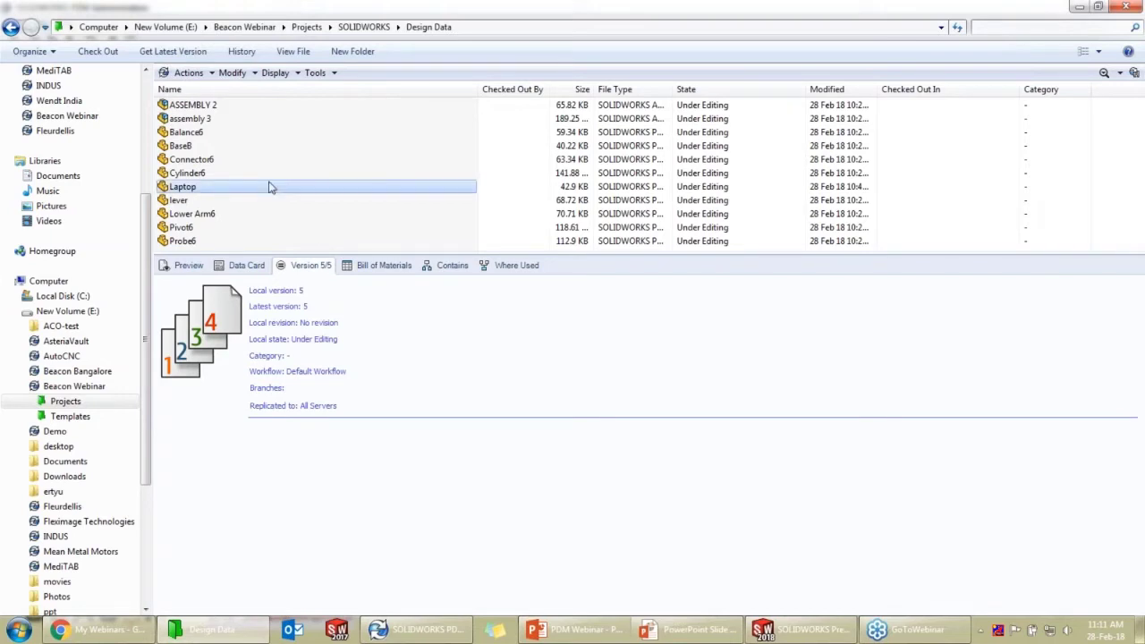
left_click(238, 188)
From Laptop's history, get version 2 together with the attached E001.doc, then close the history
left_click(240, 52)
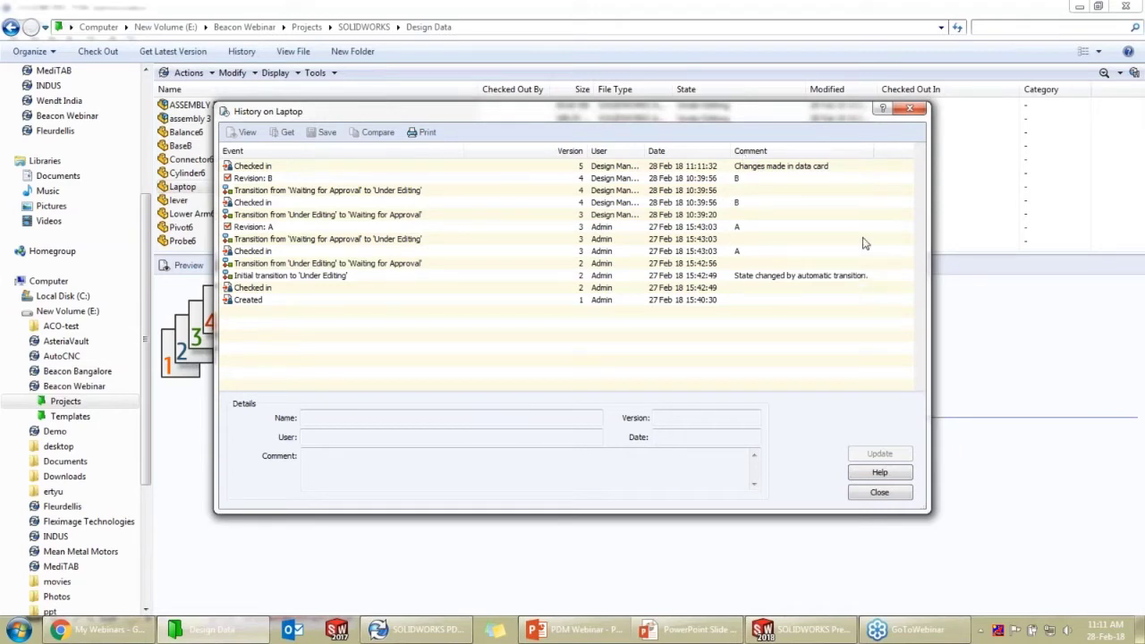
left_click_drag(646, 150, 695, 152)
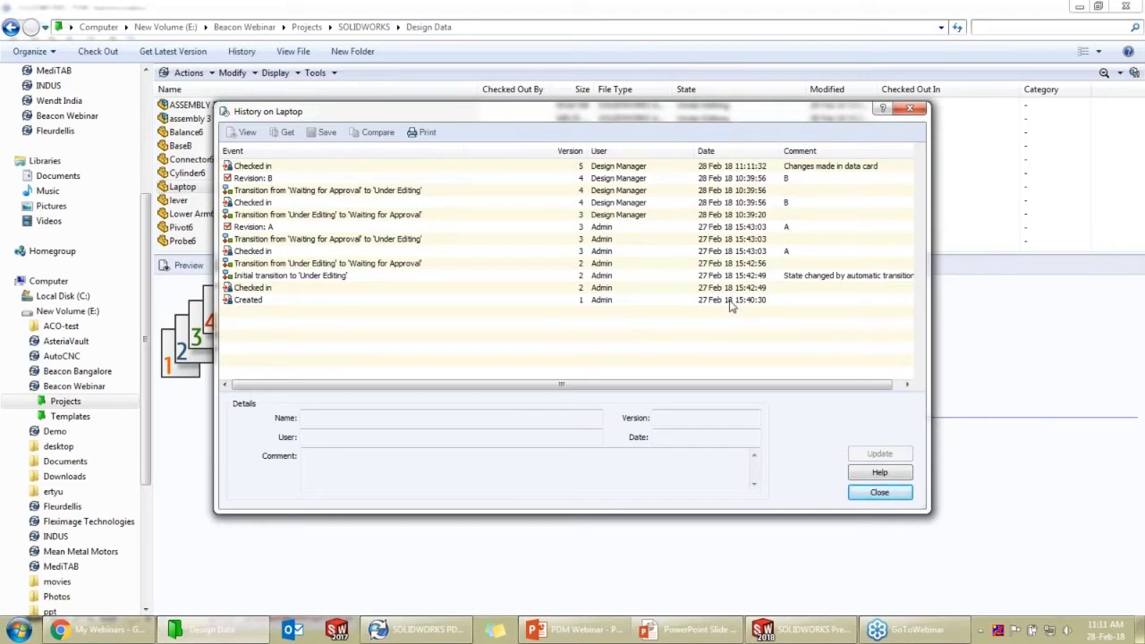
left_click(270, 265)
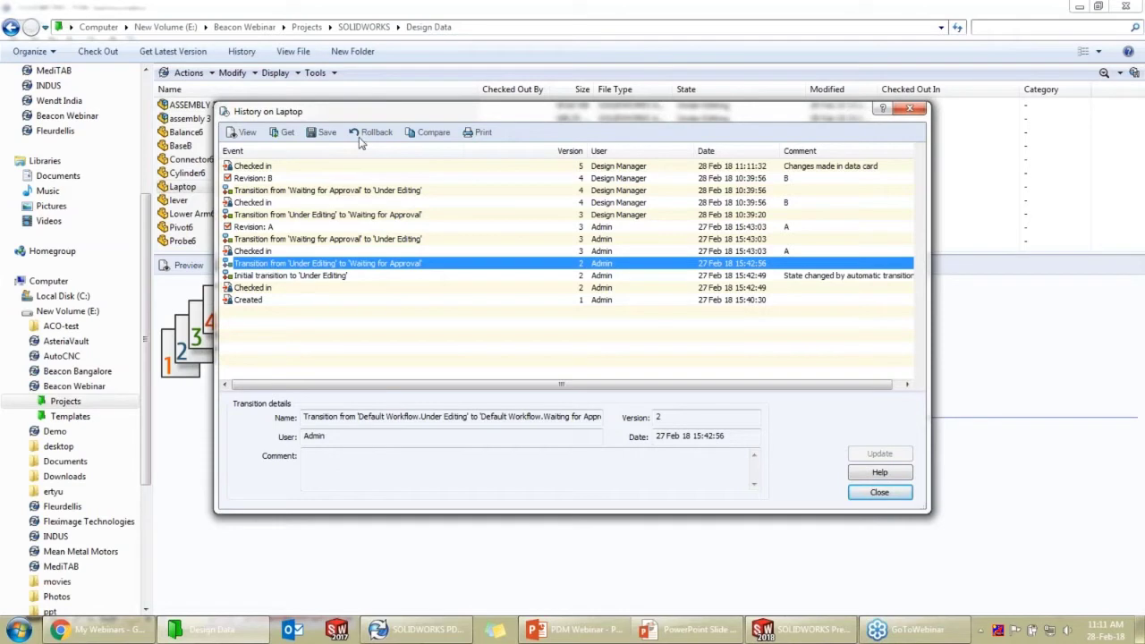
left_click(283, 132)
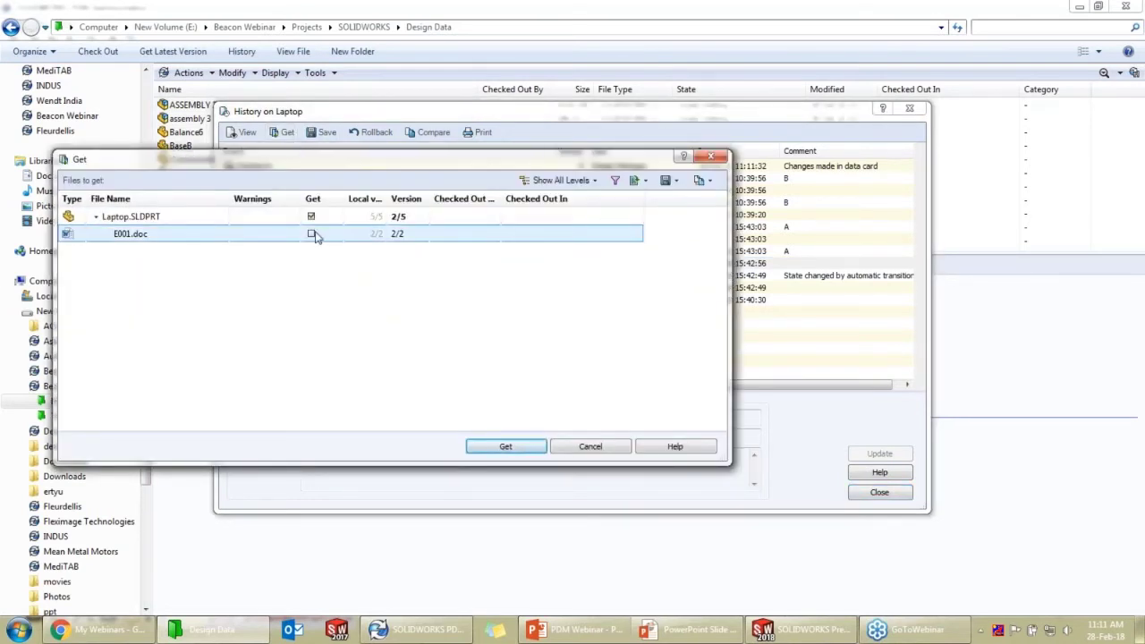
left_click(318, 235)
left_click(311, 234)
left_click(503, 447)
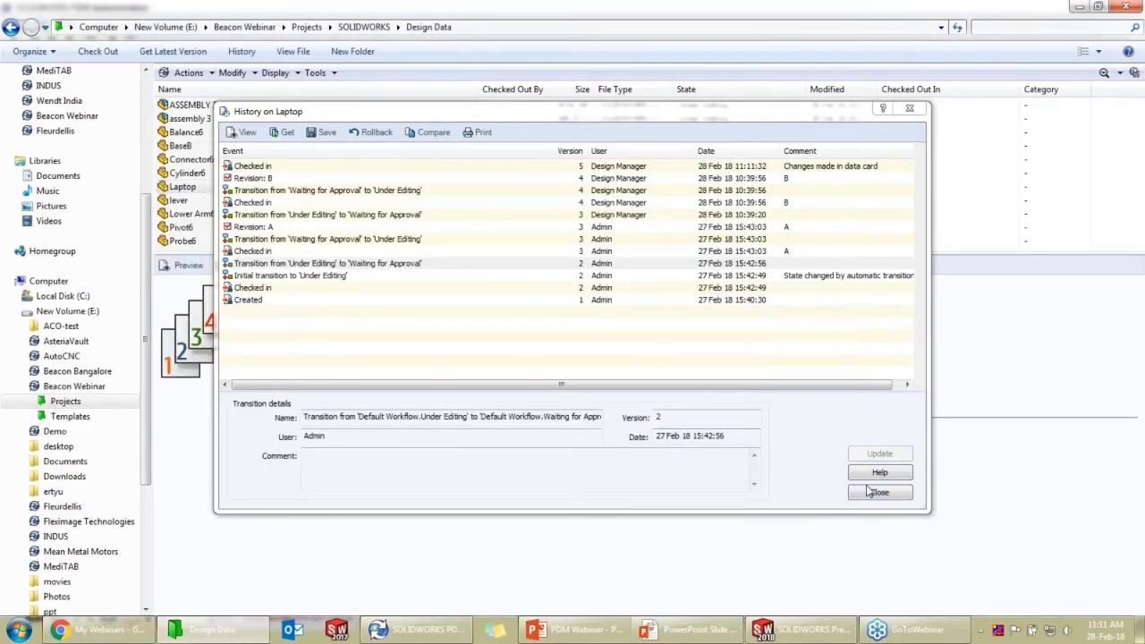
left_click(874, 493)
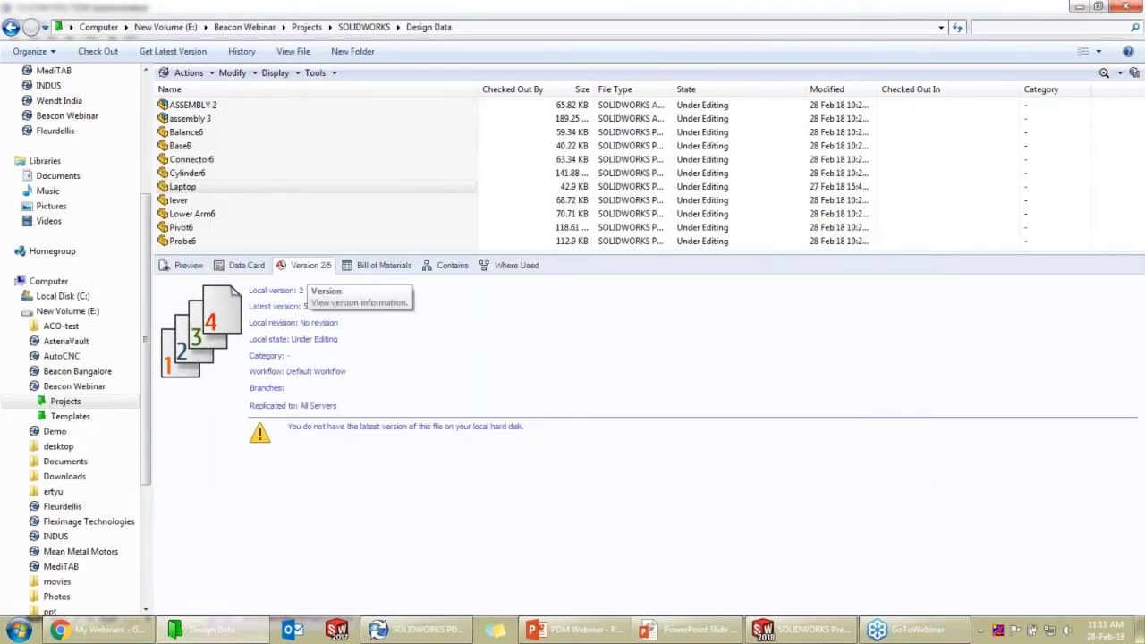
Get the latest version of Laptop, restoring its local copy to version 5 of 5
right_click(299, 185)
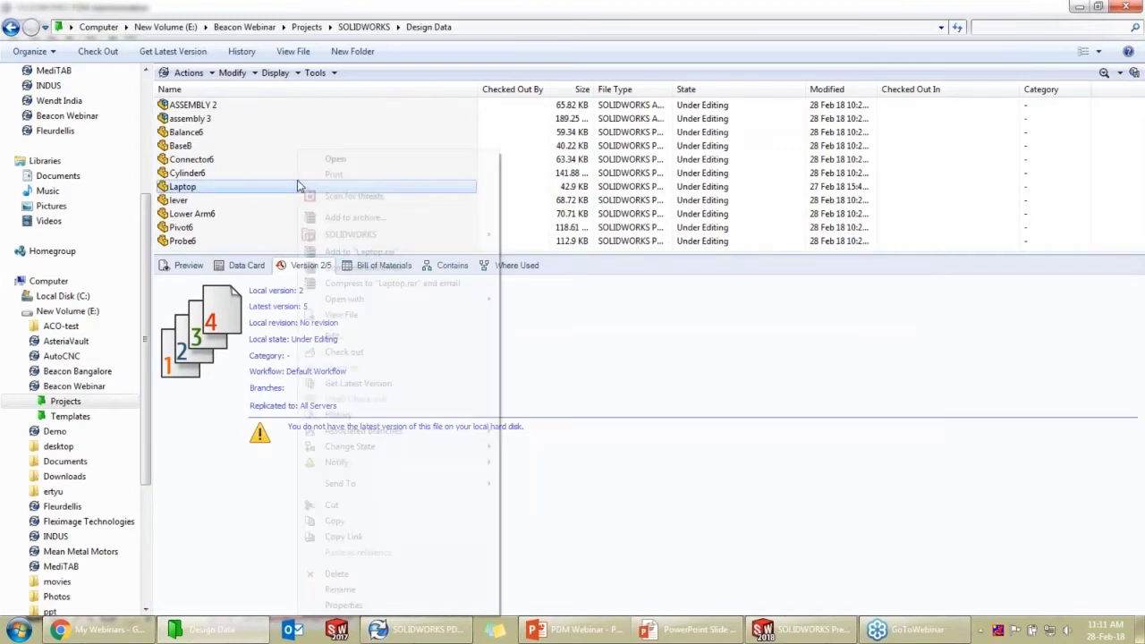
left_click(386, 385)
left_click(483, 447)
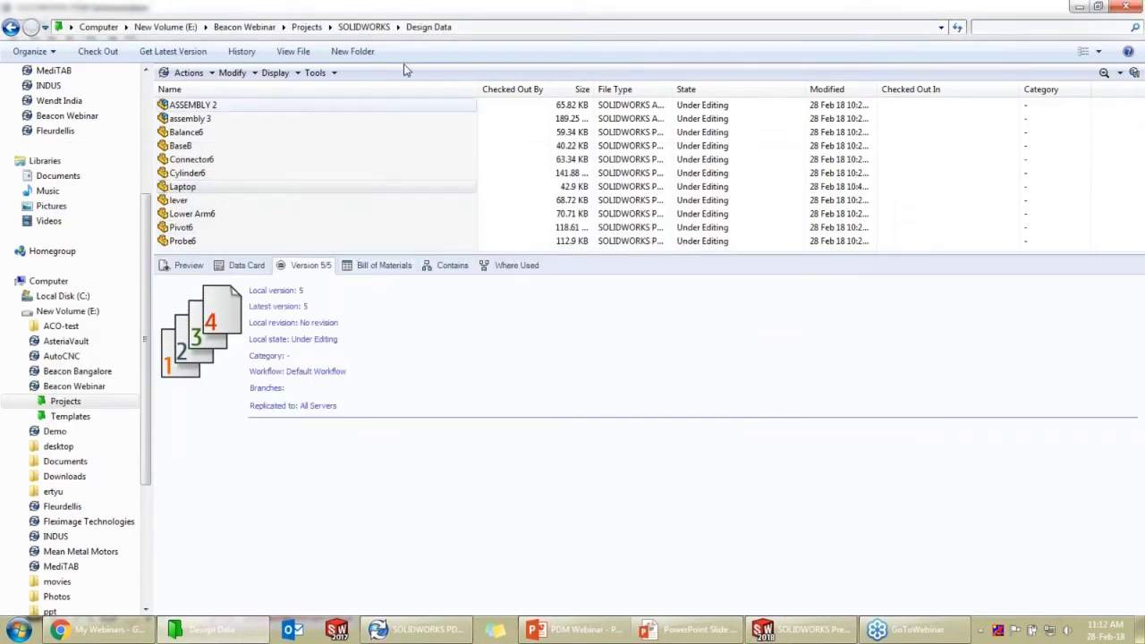
Navigate to Beacon Webinar > Projects > BEACON > DesignData and select assembly 10000239
left_click(269, 27)
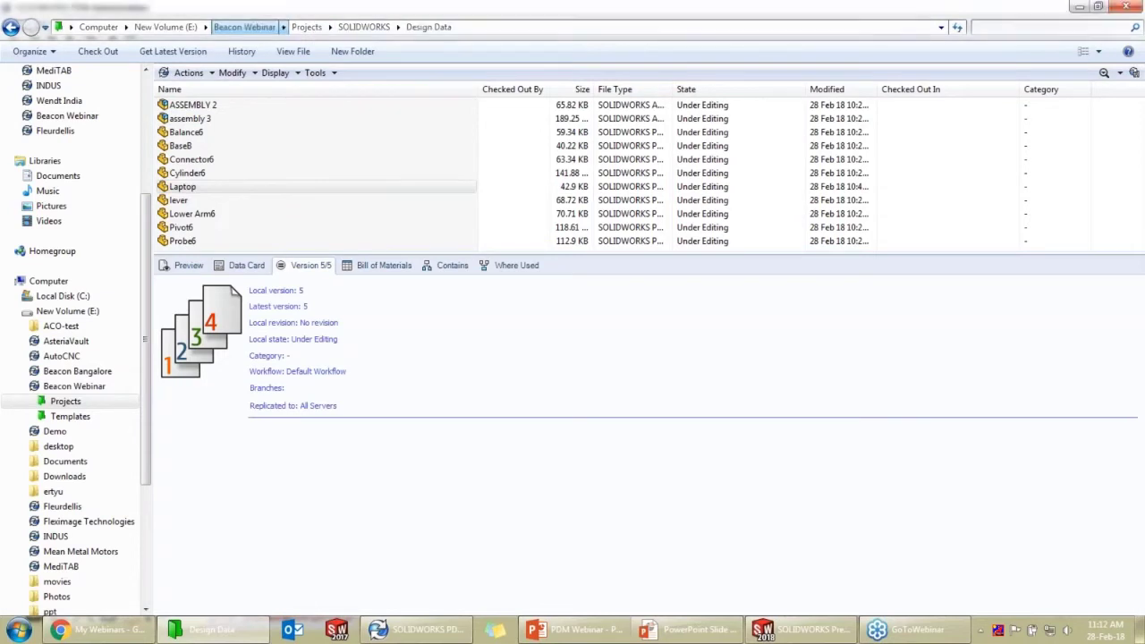
double_click(201, 106)
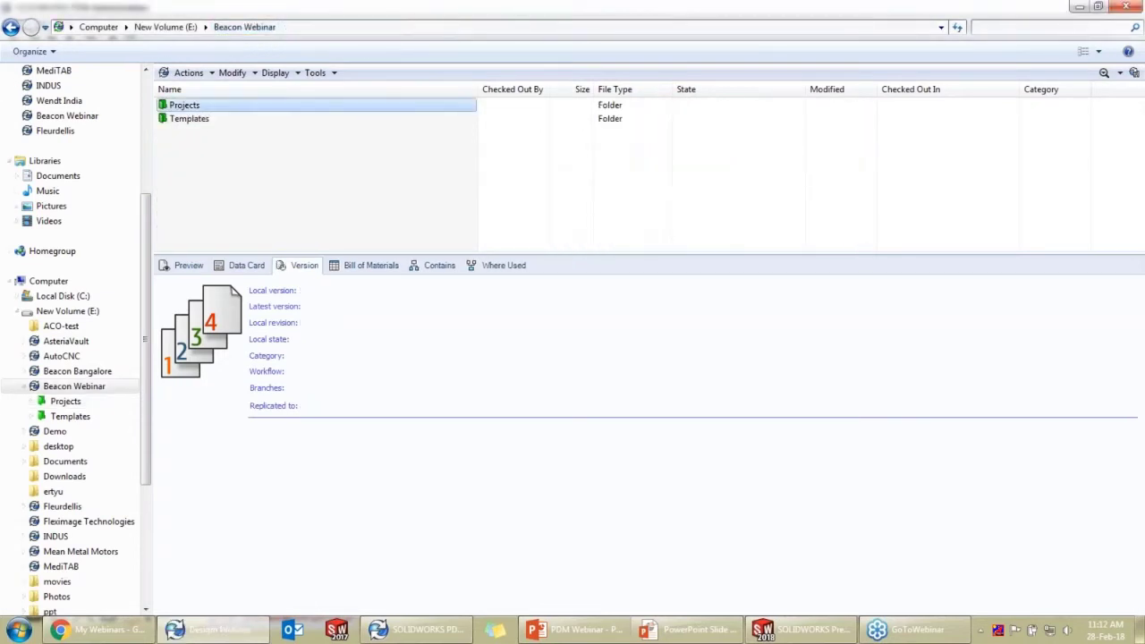
double_click(198, 105)
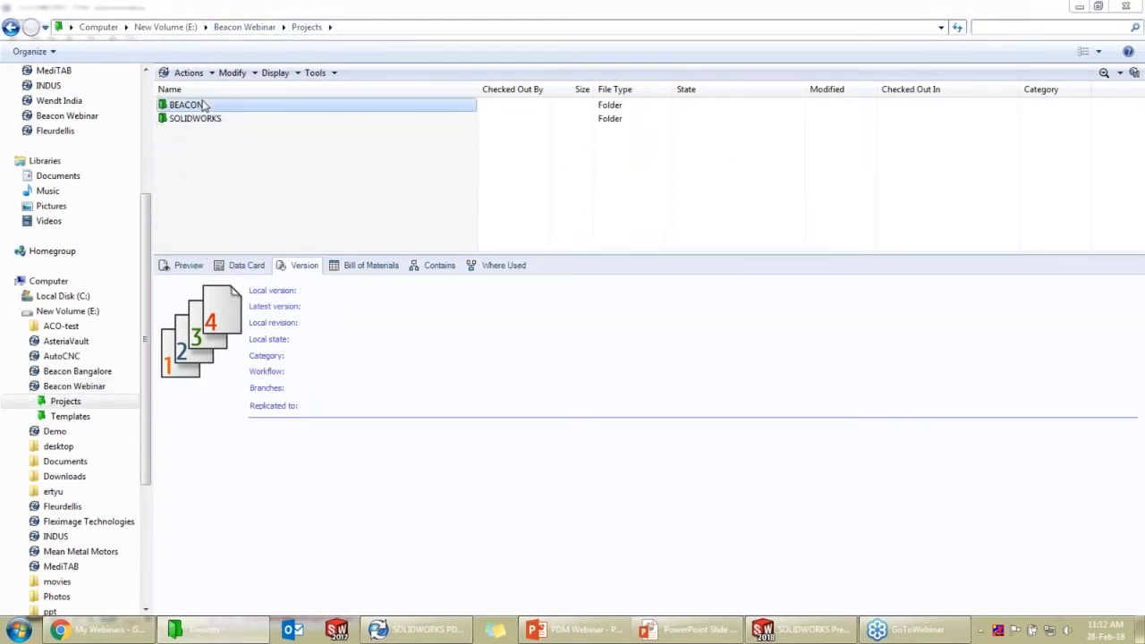
double_click(224, 120)
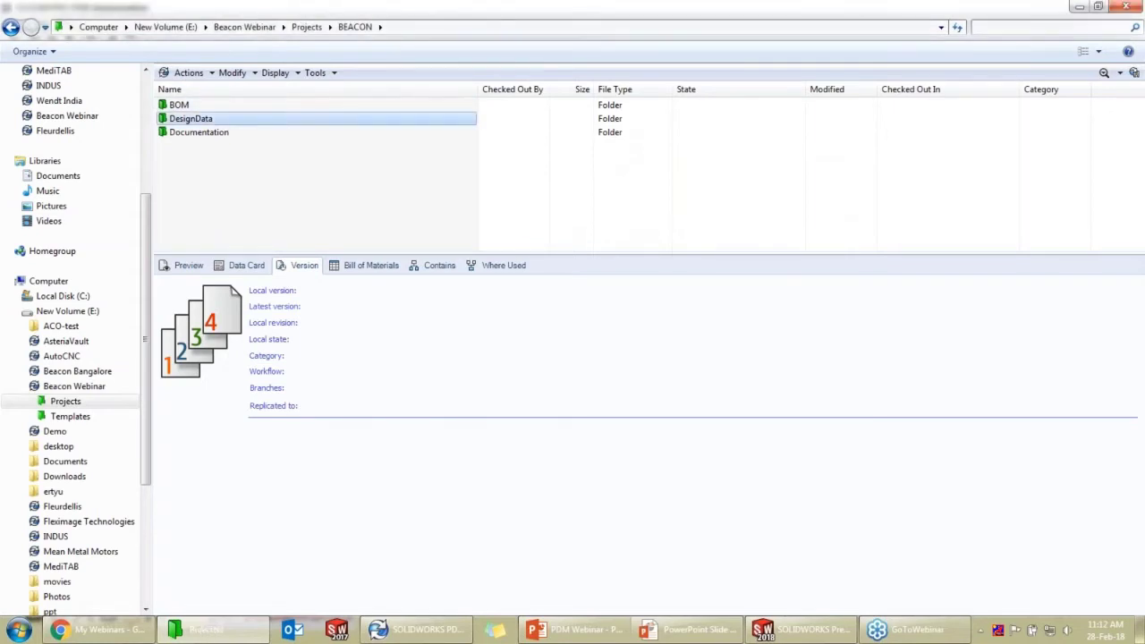
left_click(209, 134)
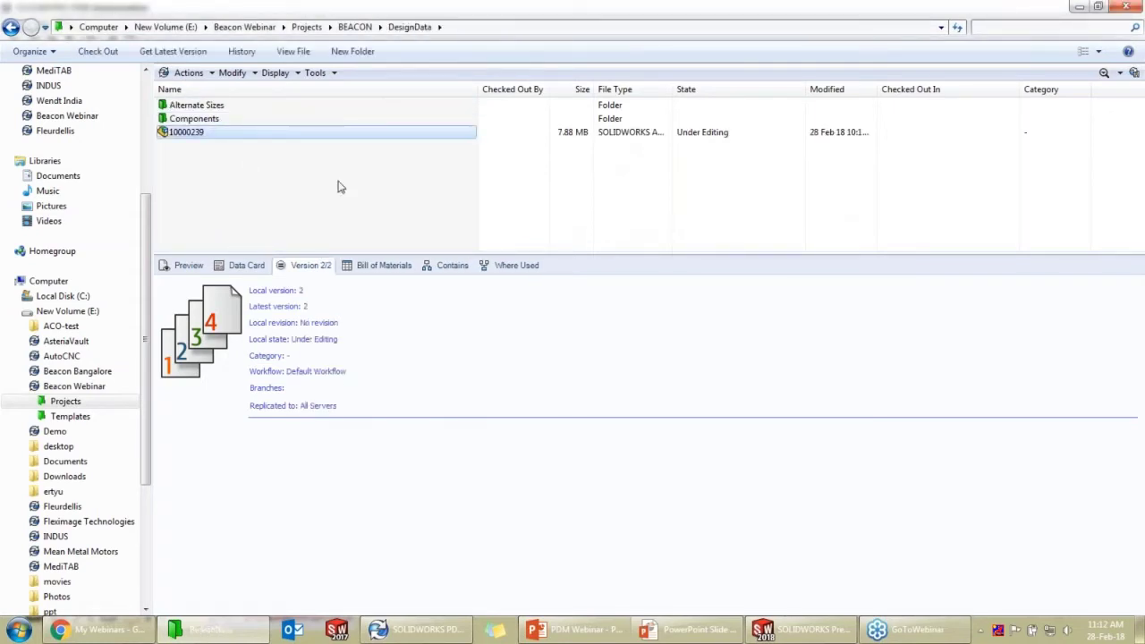
Try 10000239's bill of materials, dismiss both missing column set warnings, and list its referenced files
left_click(367, 265)
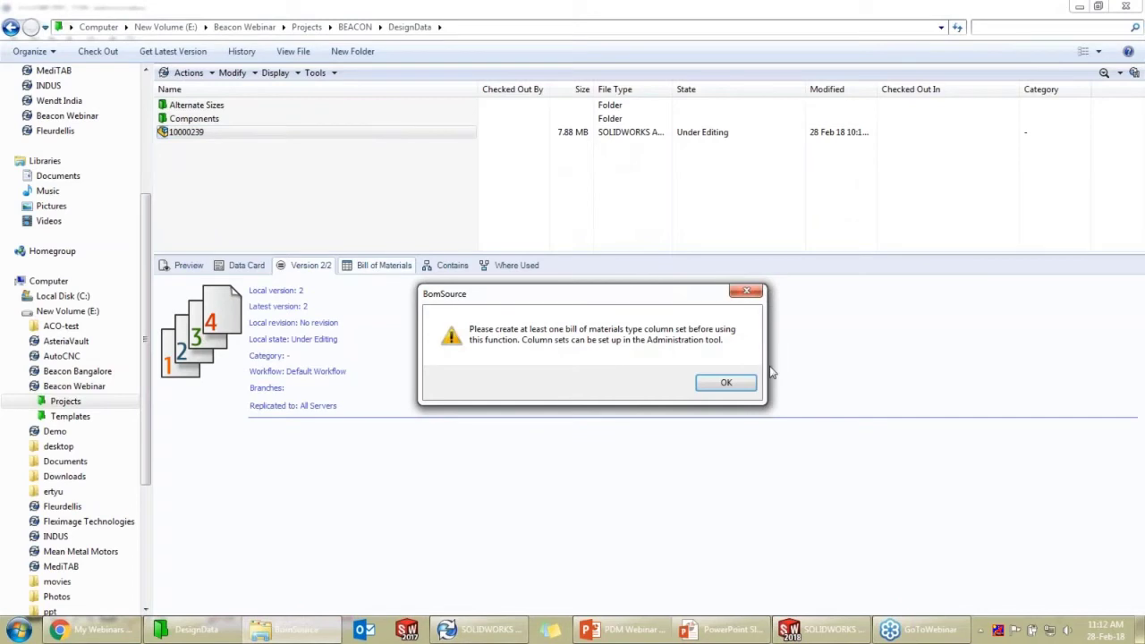
left_click(746, 291)
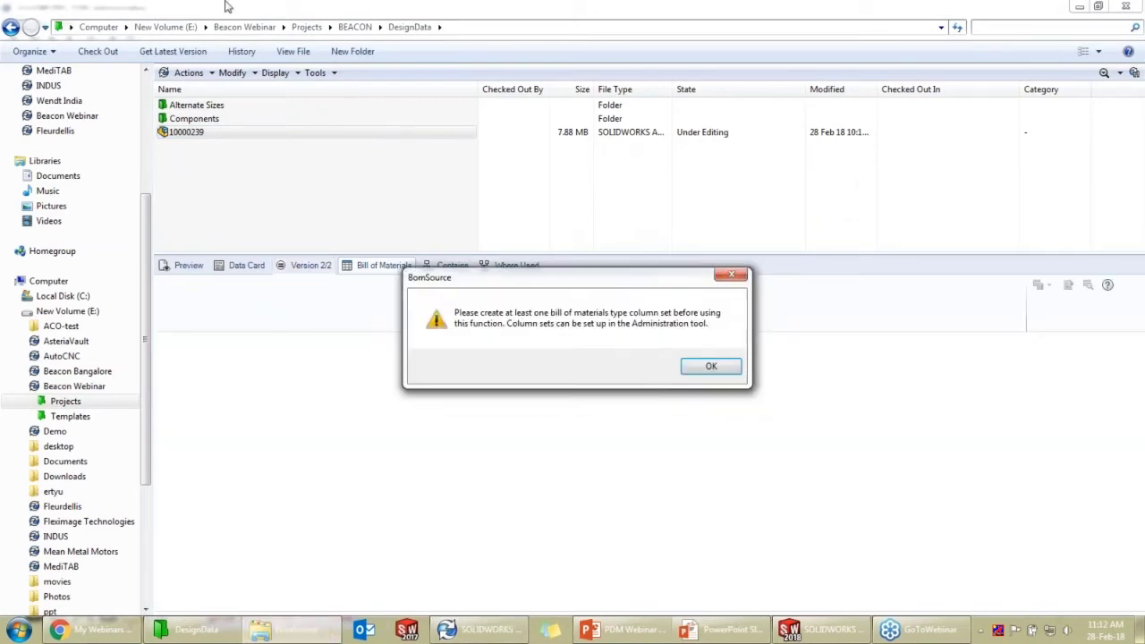
left_click(732, 279)
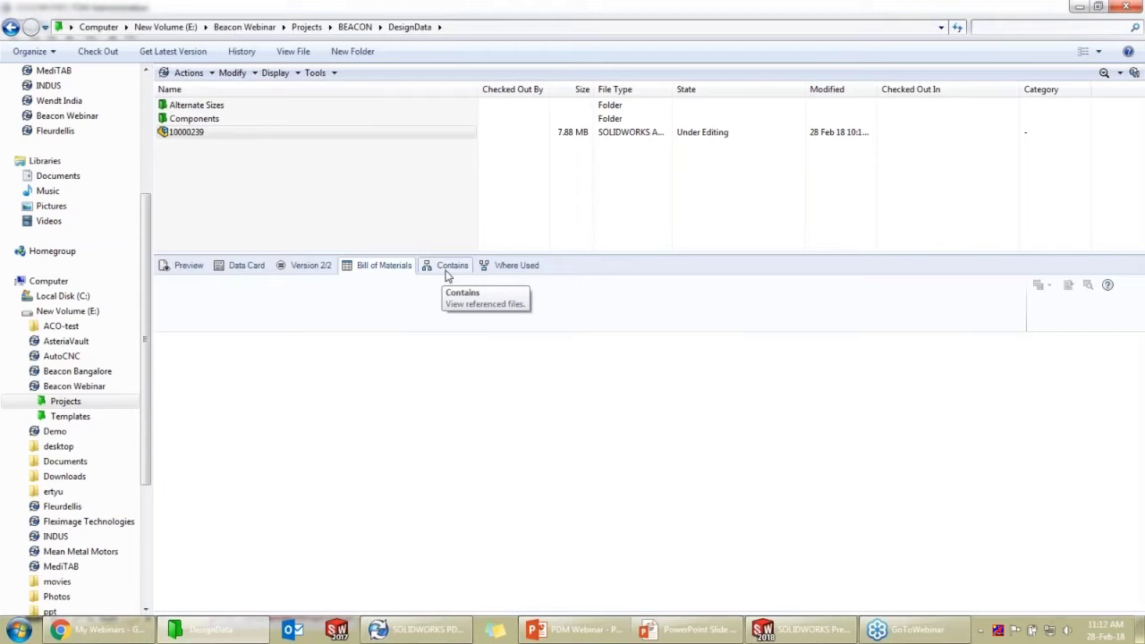
left_click(447, 272)
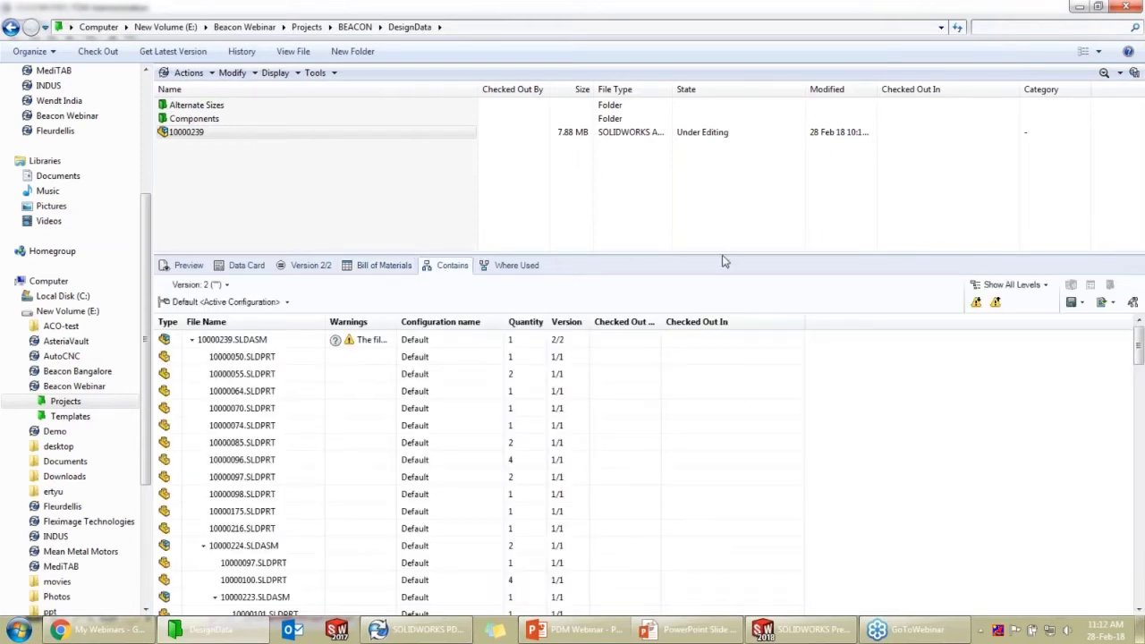
Enlarge the Contains reference panel for assembly 10000239, then show its Where Used information
left_click_drag(723, 257, 720, 176)
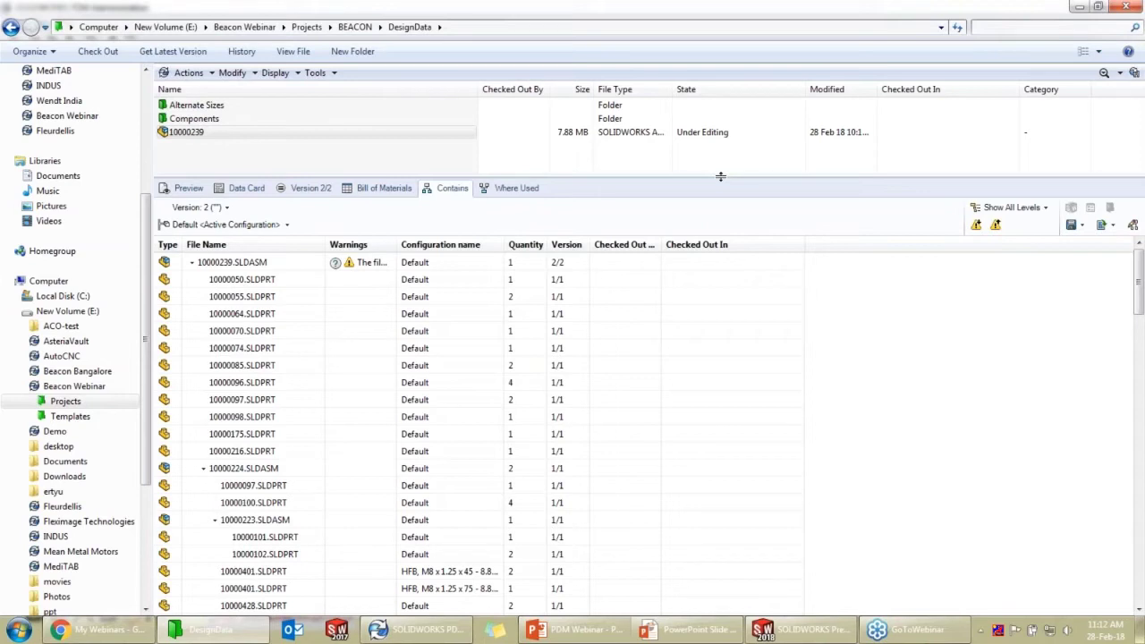
mouse_move(1138, 288)
left_mouse_down()
mouse_move(1136, 485)
mouse_move(1136, 266)
left_mouse_up()
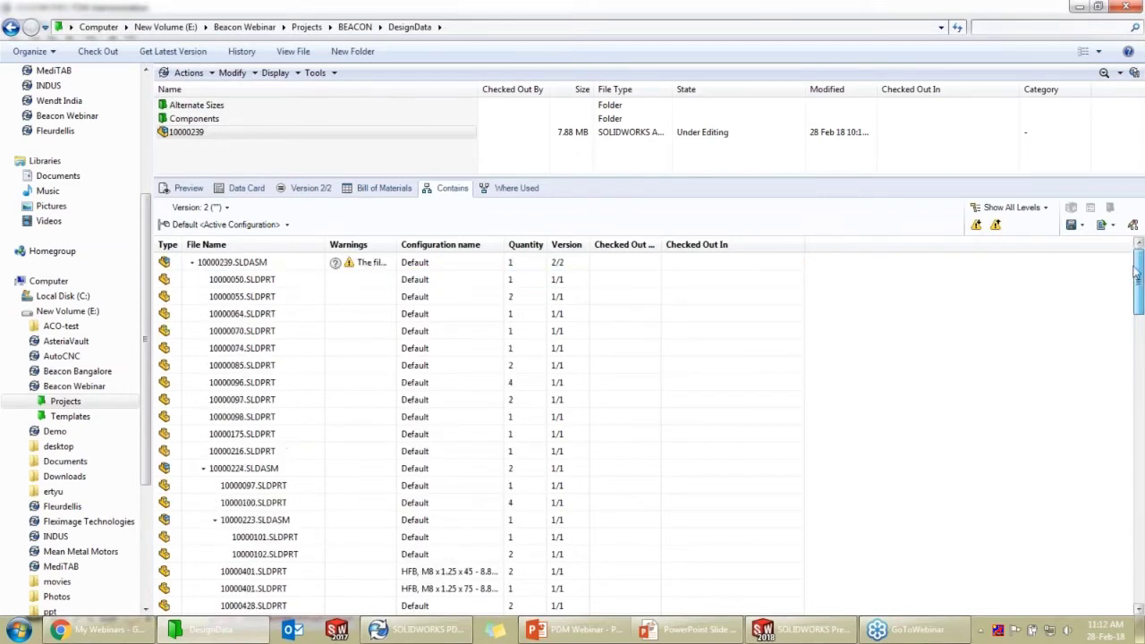
left_click(519, 189)
In Components, check Where Used for parts 10000094, 10000084 and 10000043 (via 10000235 in 10000239)
double_click(312, 119)
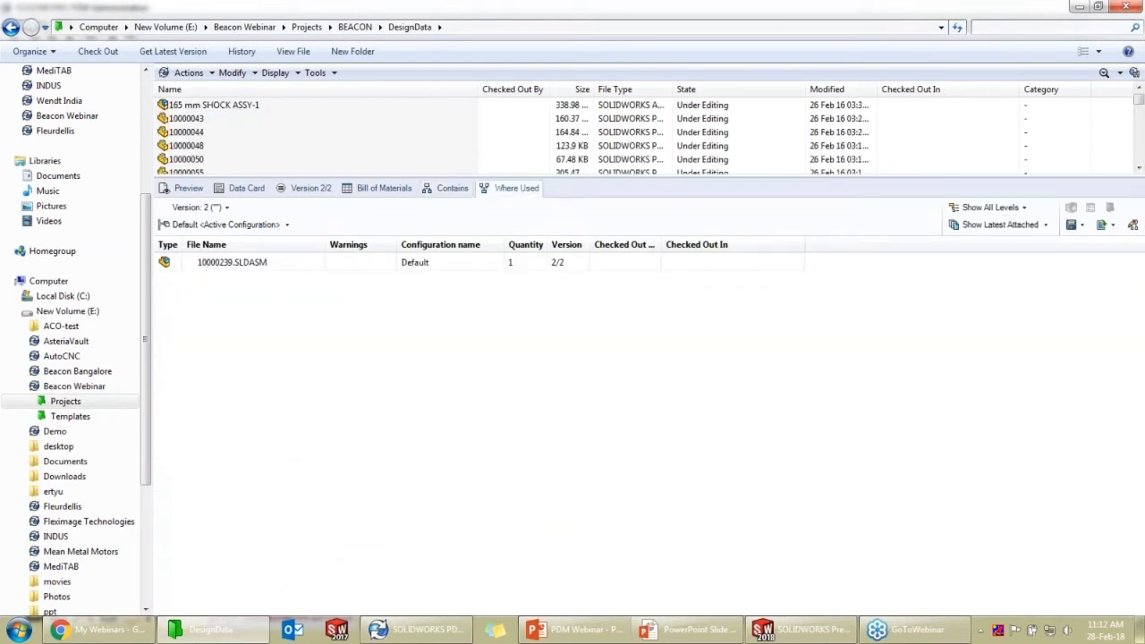
scroll(289, 146, "down", 5)
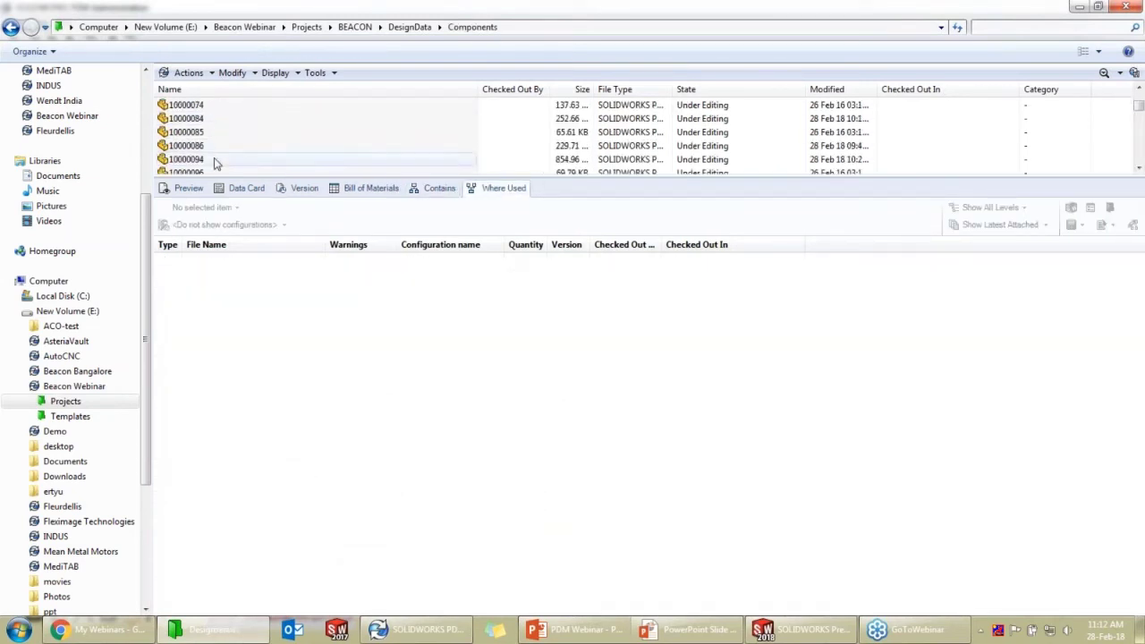
left_click(215, 160)
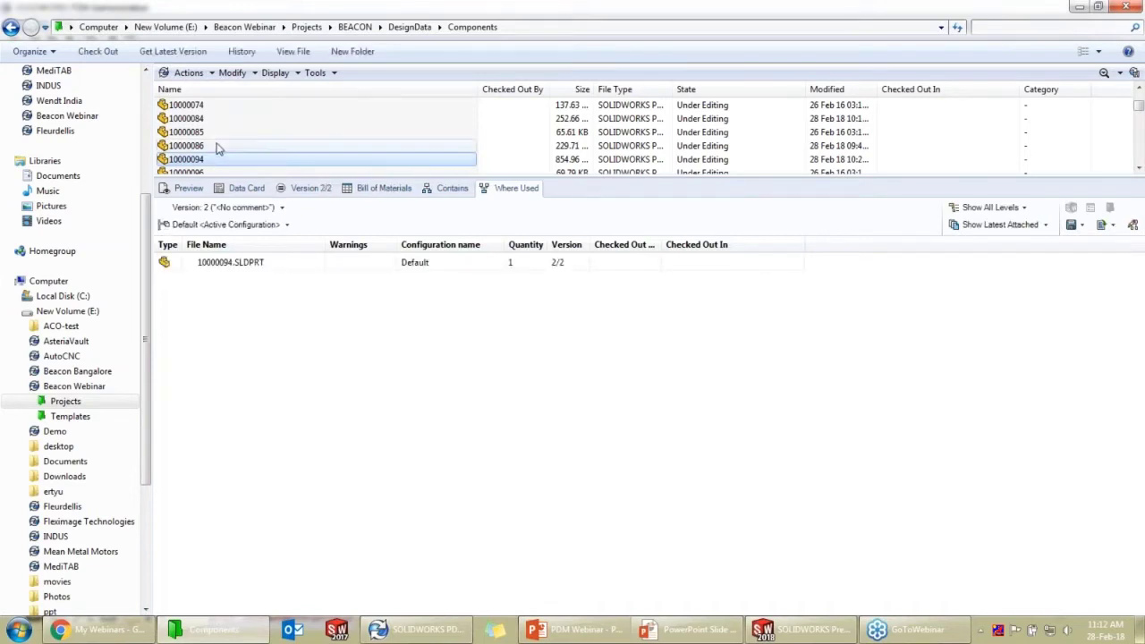
left_click(218, 120)
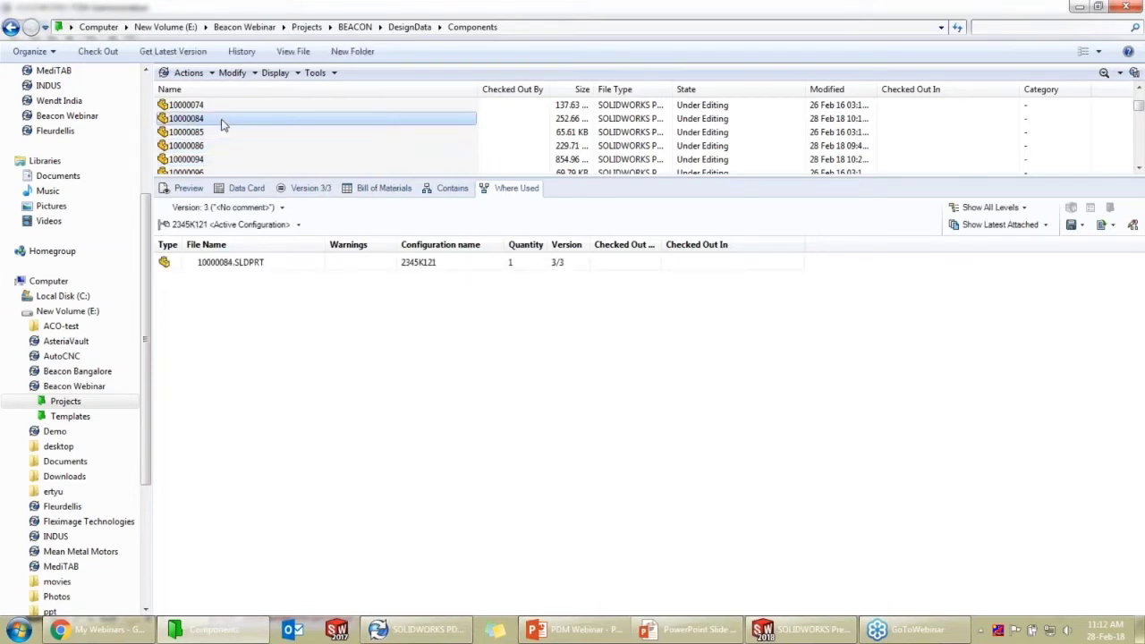
left_click(417, 27)
left_click(220, 119)
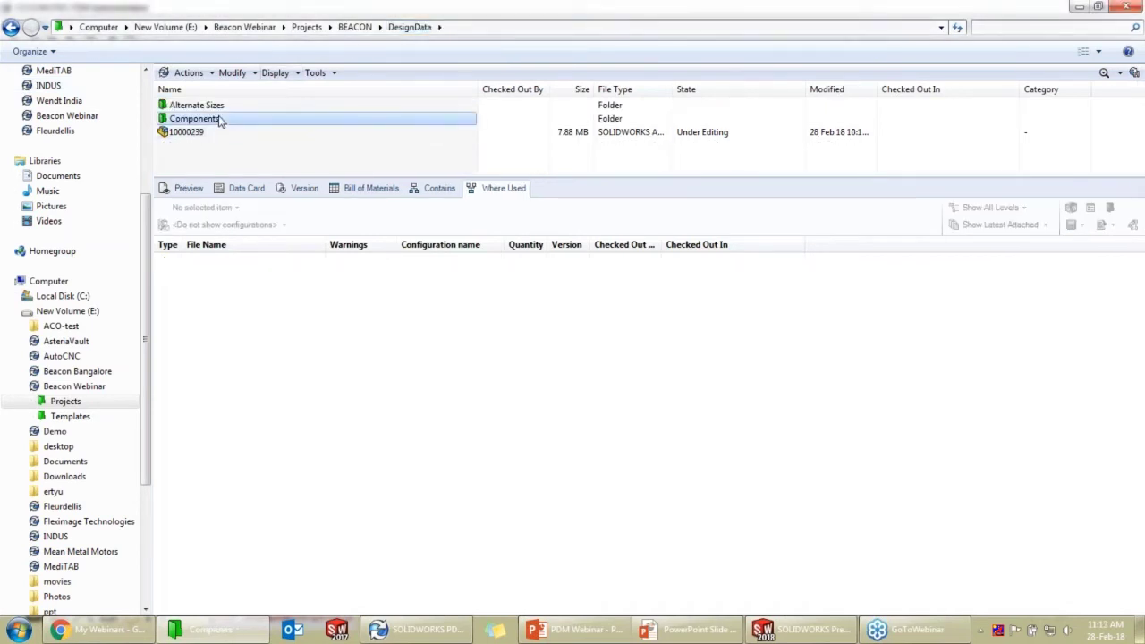
double_click(220, 121)
left_click(220, 119)
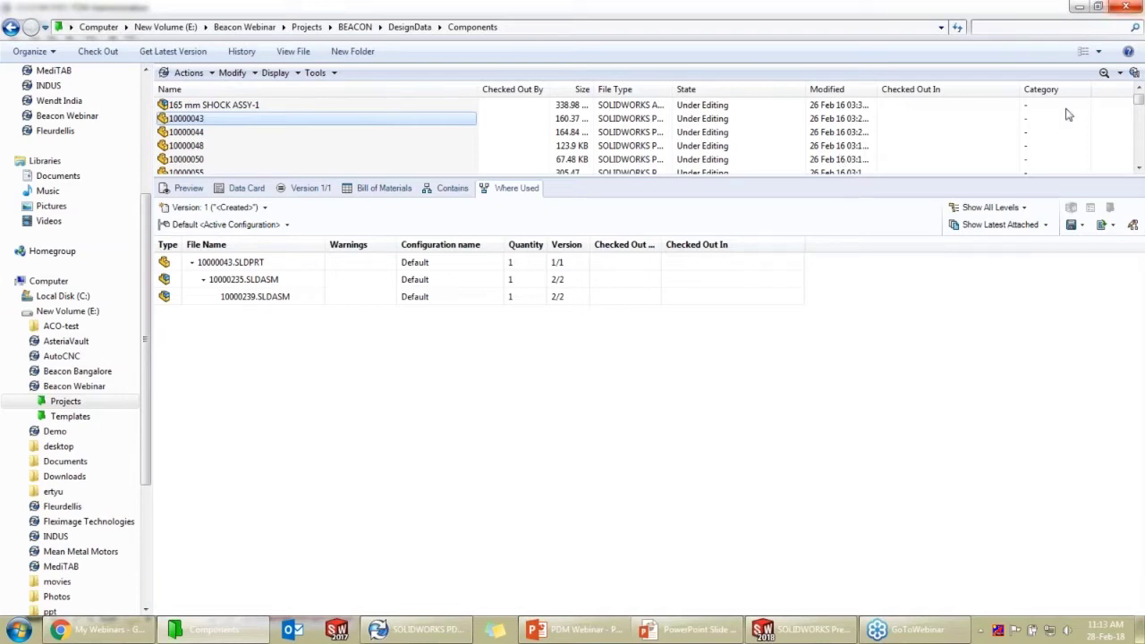
Glance at the slide show, then return to the Beacon Webinar vault level with a larger file list
left_click(650, 630)
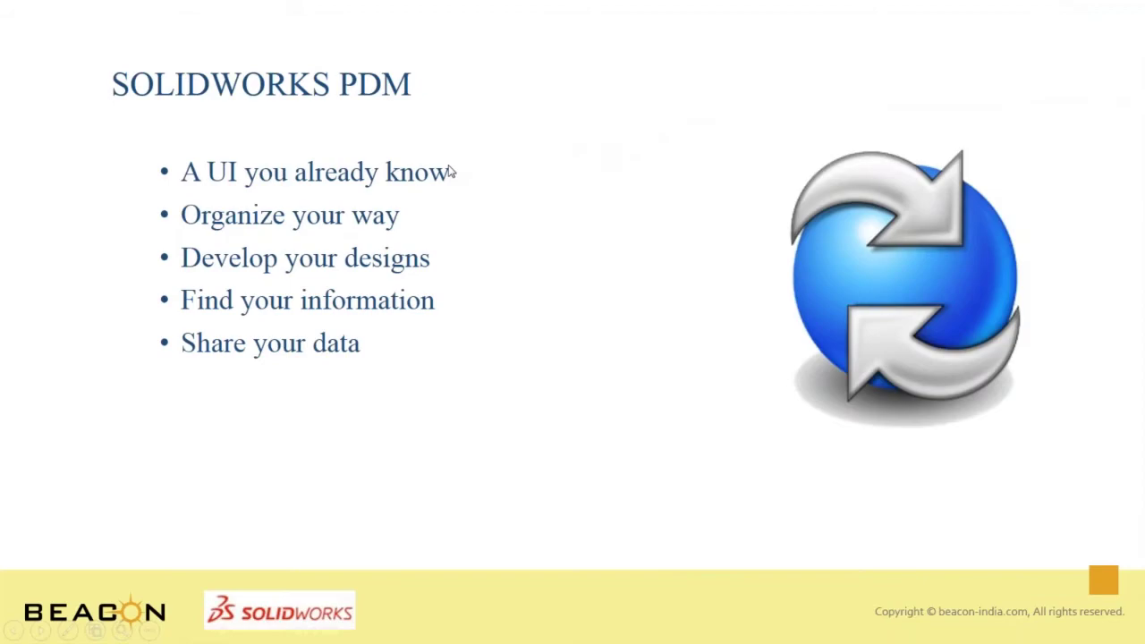
key("super+Tab")
key("super+Tab")
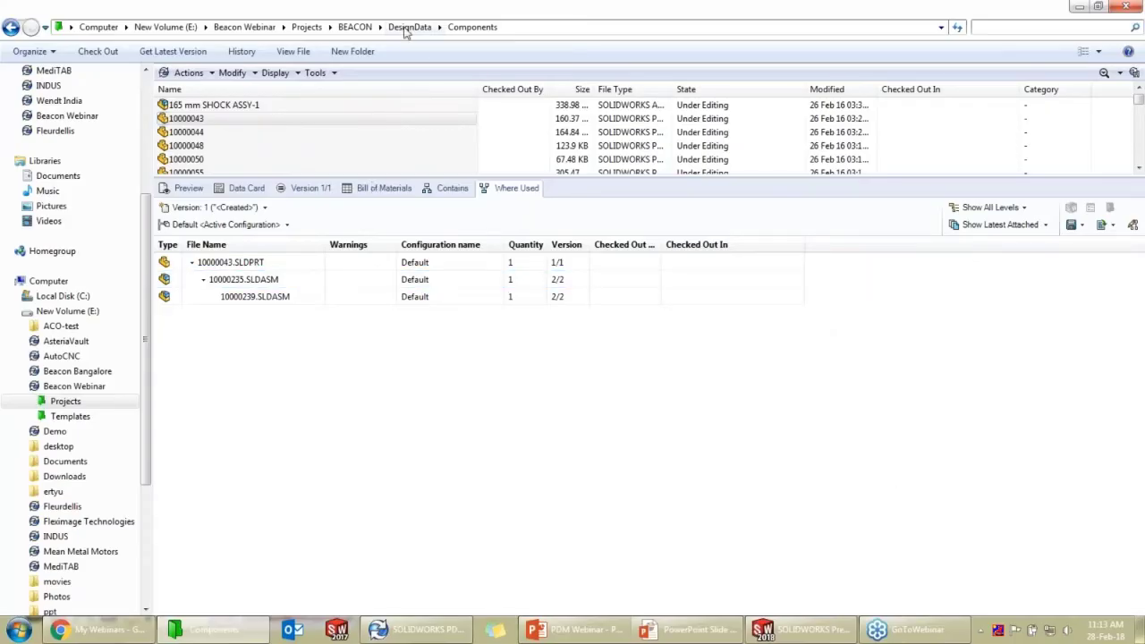
left_click(282, 27)
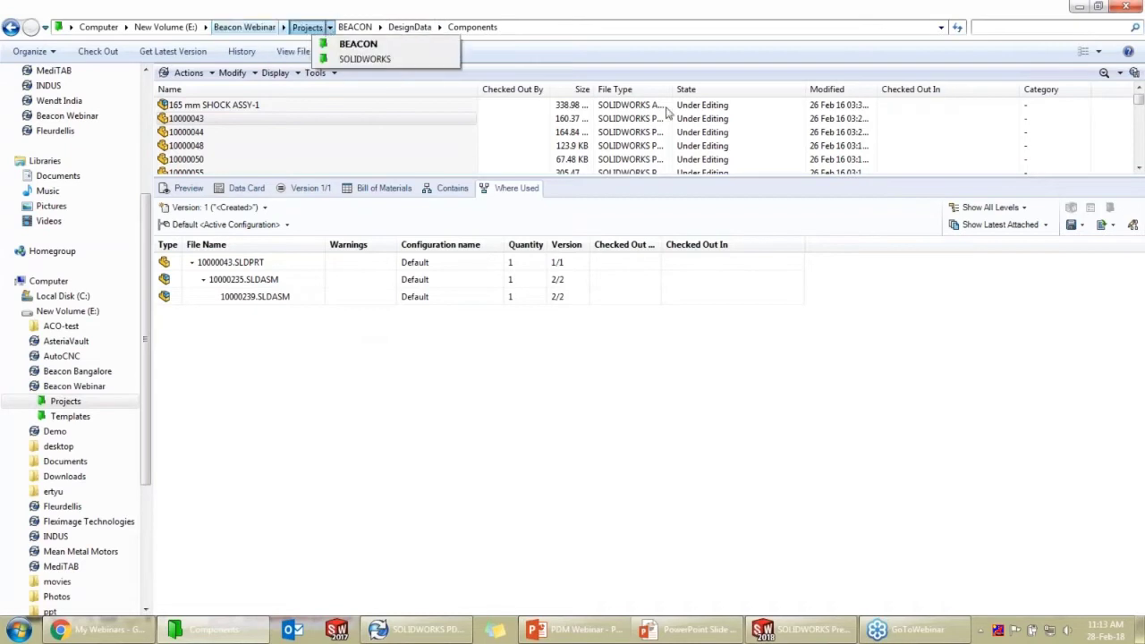
left_click(244, 27)
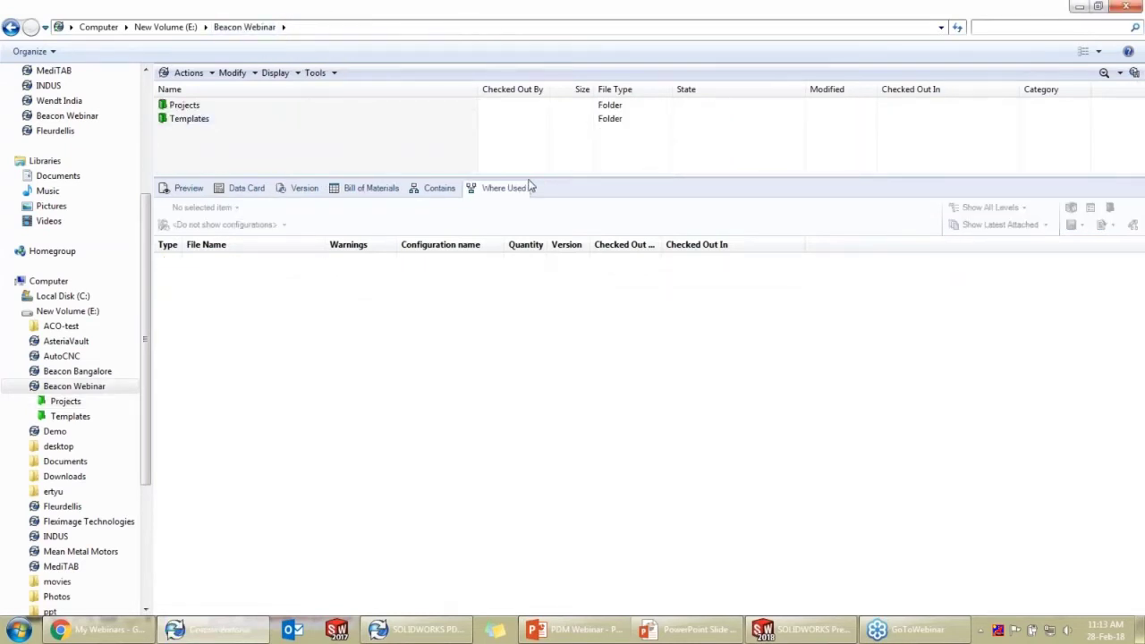
left_click_drag(528, 177, 525, 285)
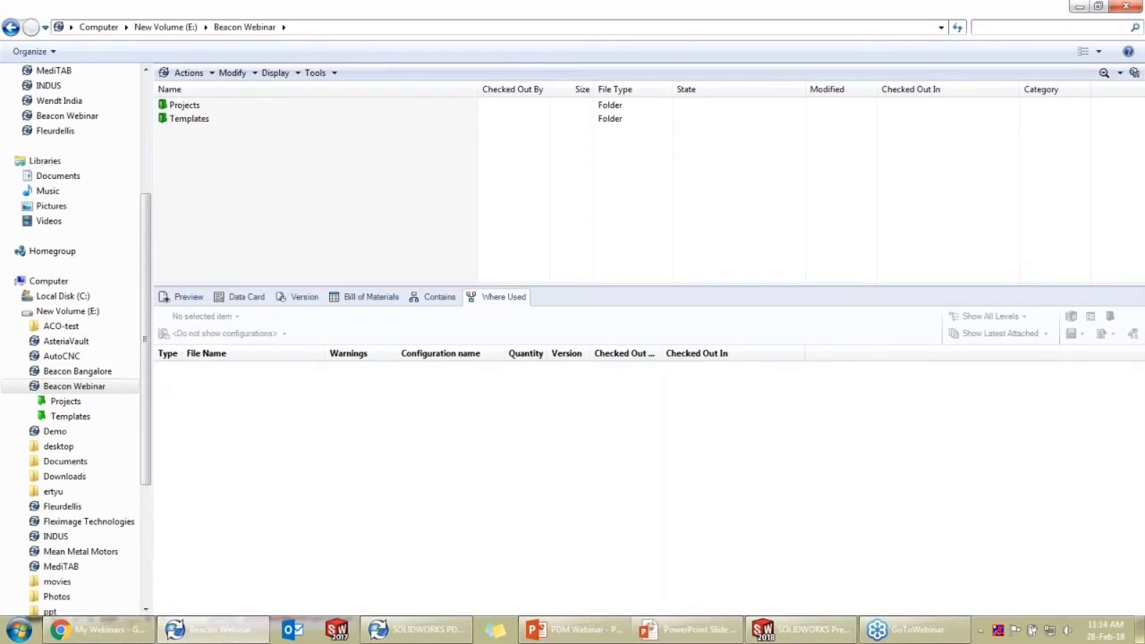
Open the Projects folder and look inside the SOLIDWORKS and BEACON project folders
right_click(361, 184)
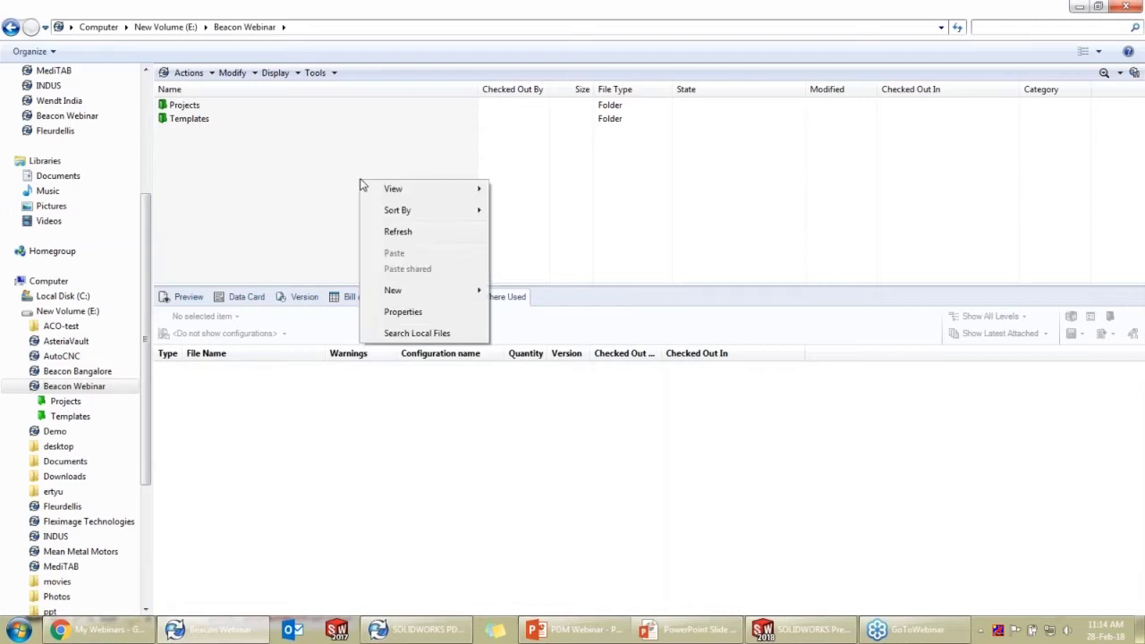
mouse_move(398, 295)
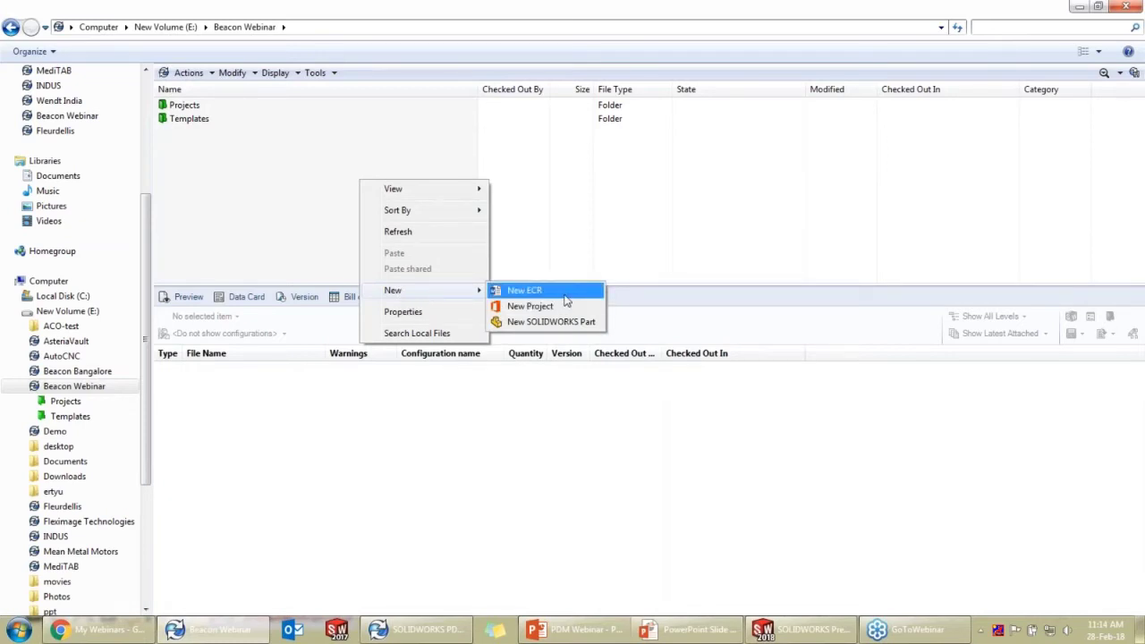
left_click(619, 213)
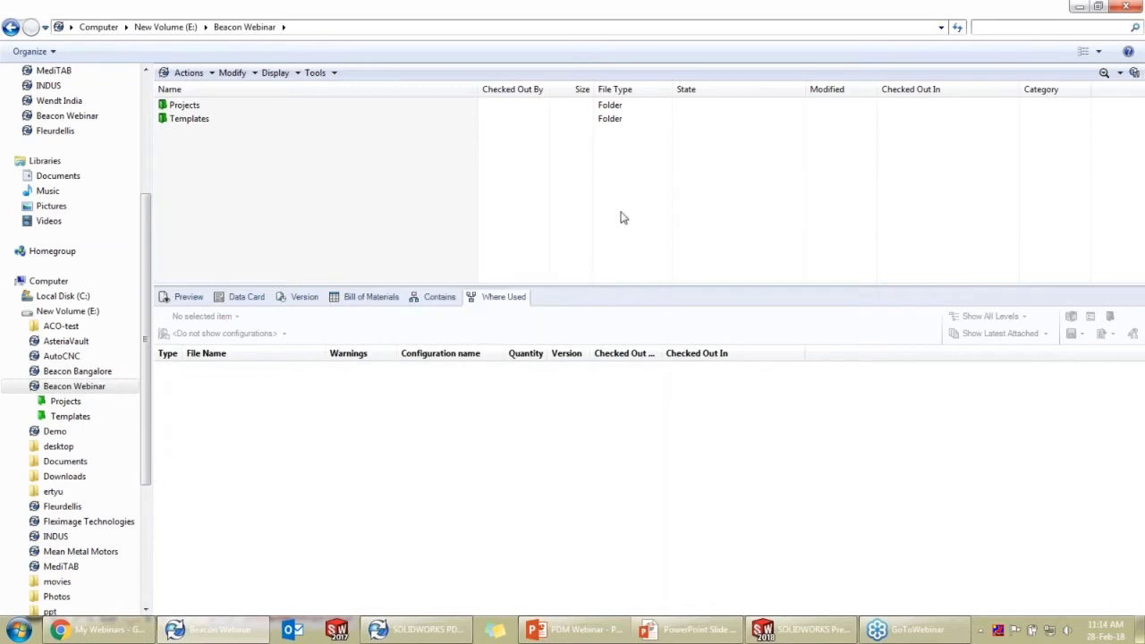
double_click(225, 105)
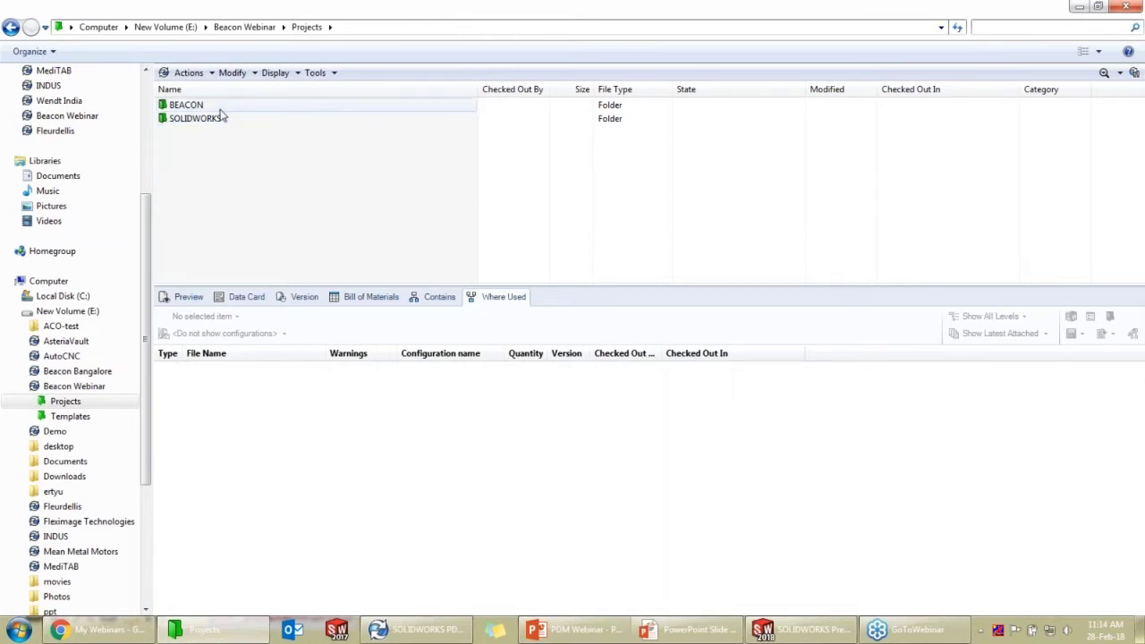
left_click(218, 120)
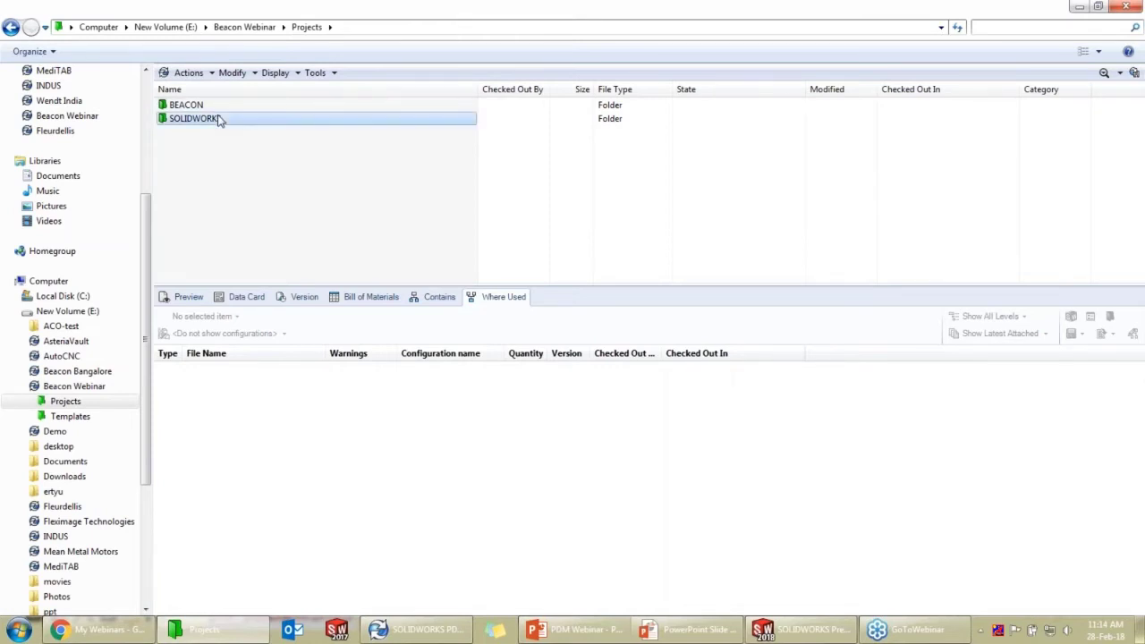
double_click(219, 120)
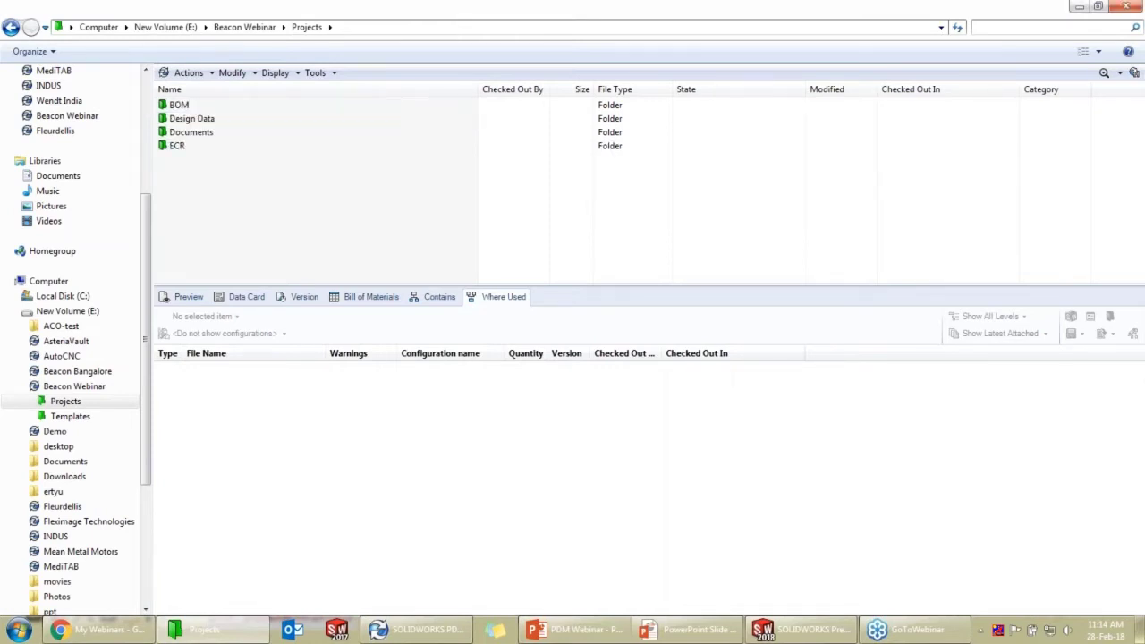
left_click(304, 26)
double_click(210, 109)
left_click(307, 26)
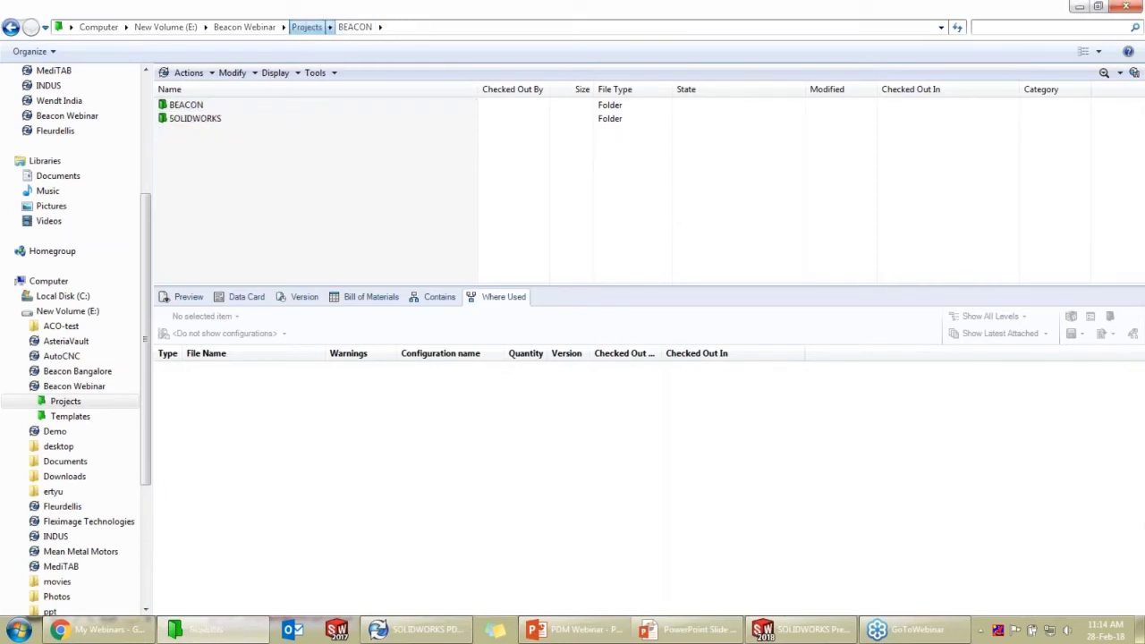
Start a new project from the New menu in the Projects folder
right_click(263, 154)
mouse_move(331, 266)
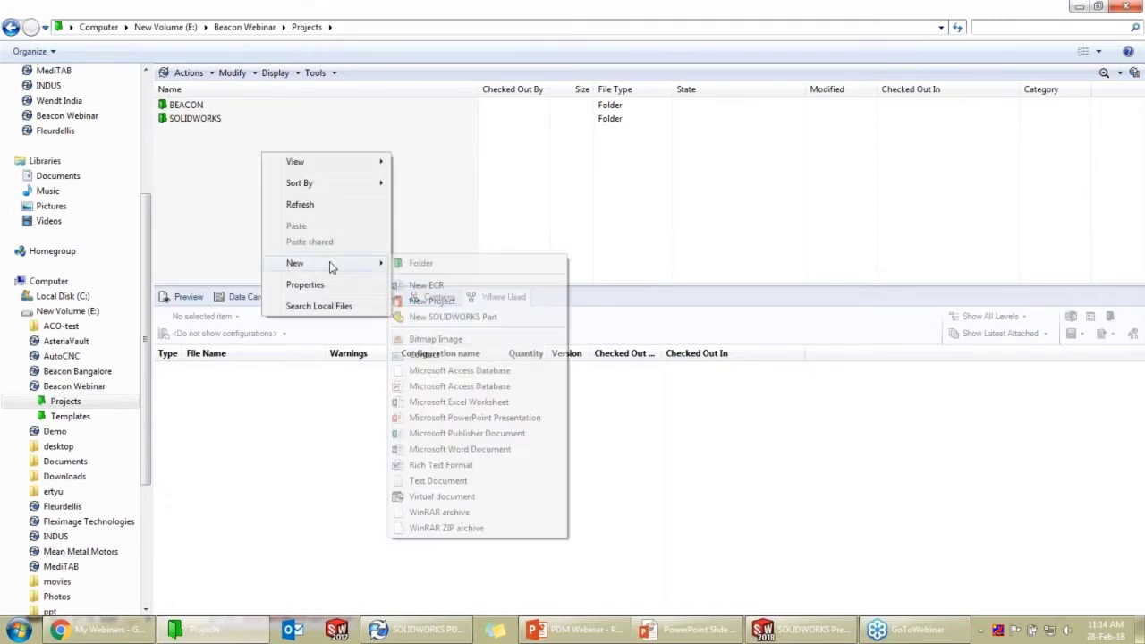
left_click(446, 301)
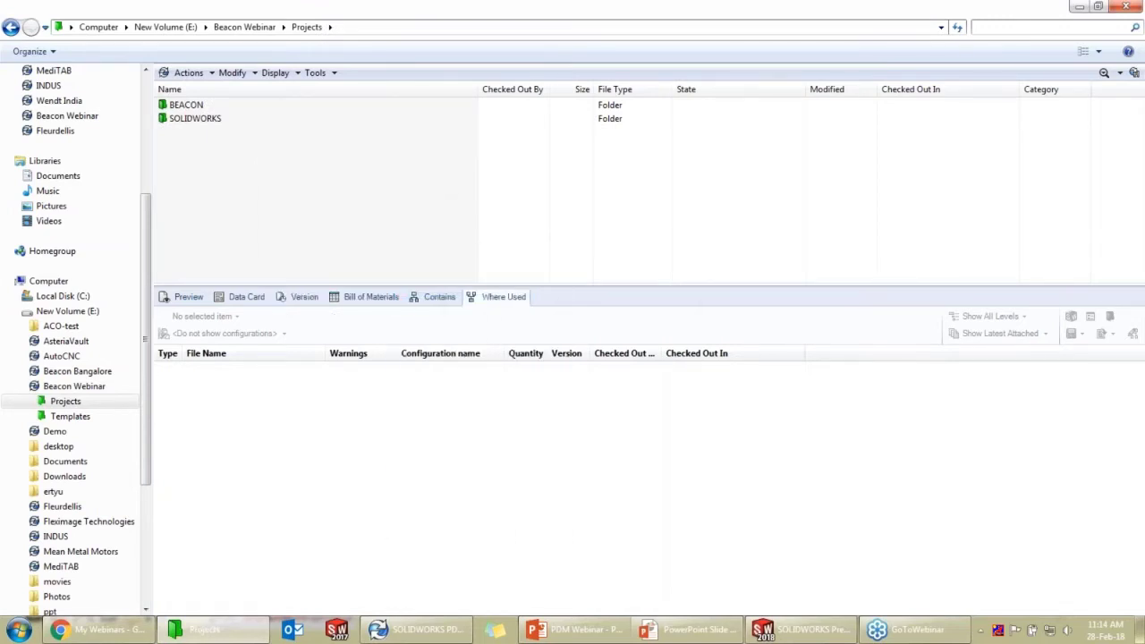
Name the new project 'Beacon Bengaluru' (number P003) and generate its Customer Inputs PDF and Purchase Order files
left_click(605, 263)
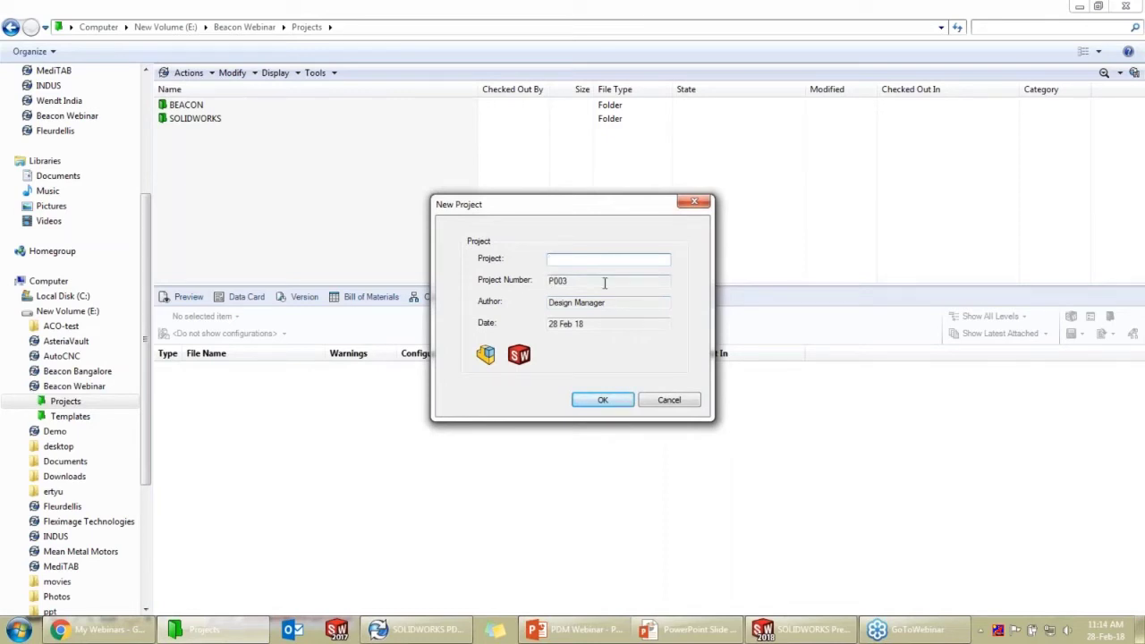
left_click(605, 283)
left_click(598, 260)
type("Beacon Ban")
key("BackSpace")
type("engaluru")
left_click(603, 400)
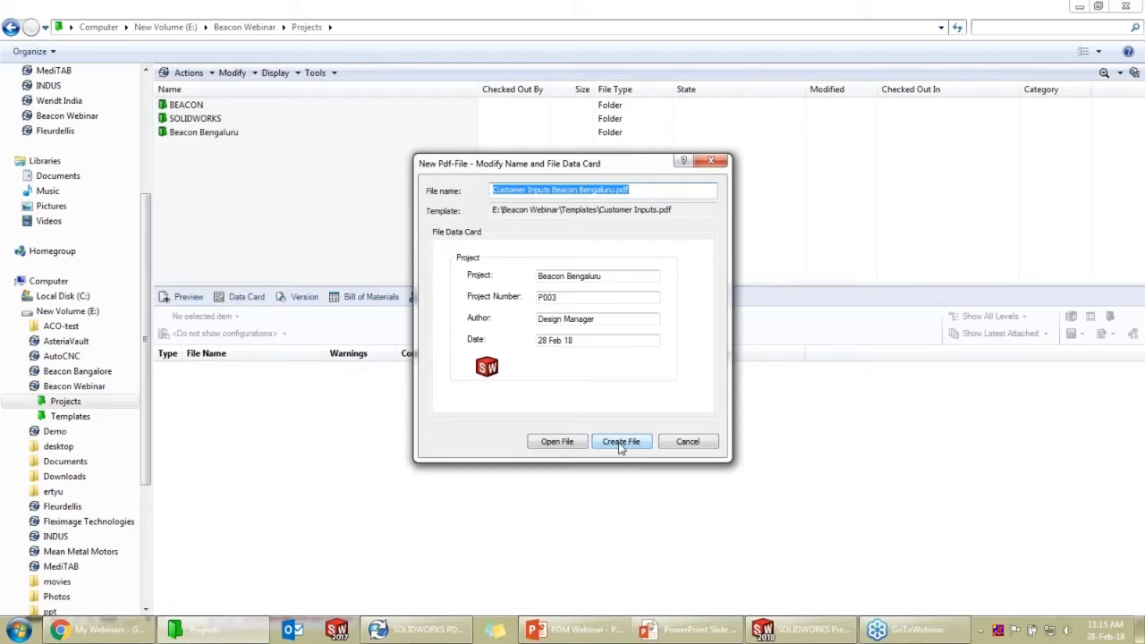
left_click(621, 447)
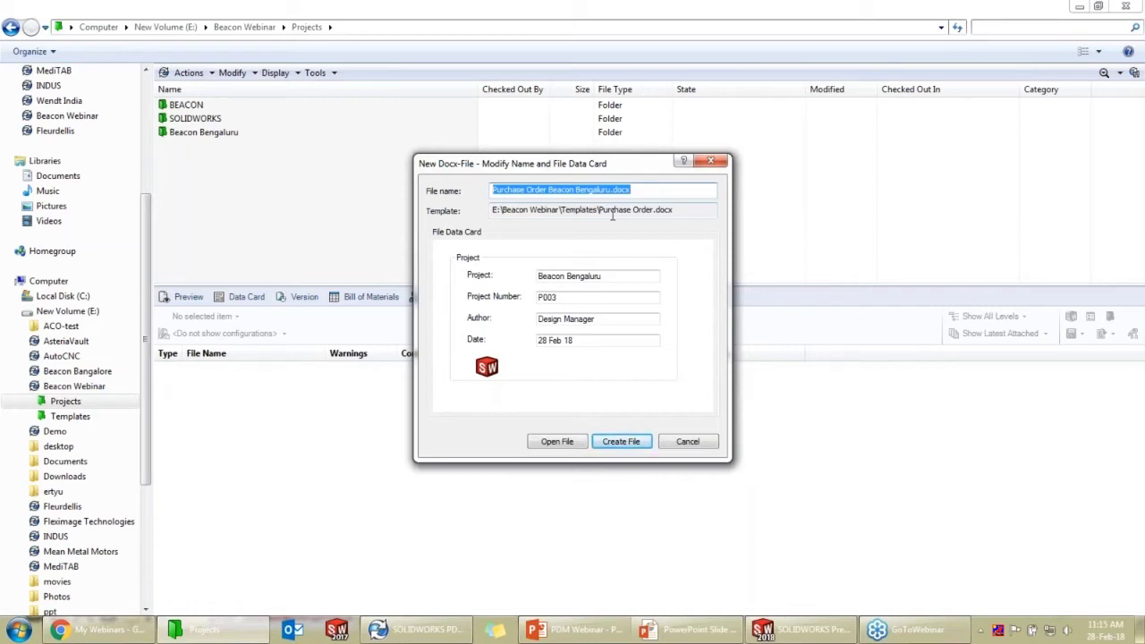
left_click(618, 441)
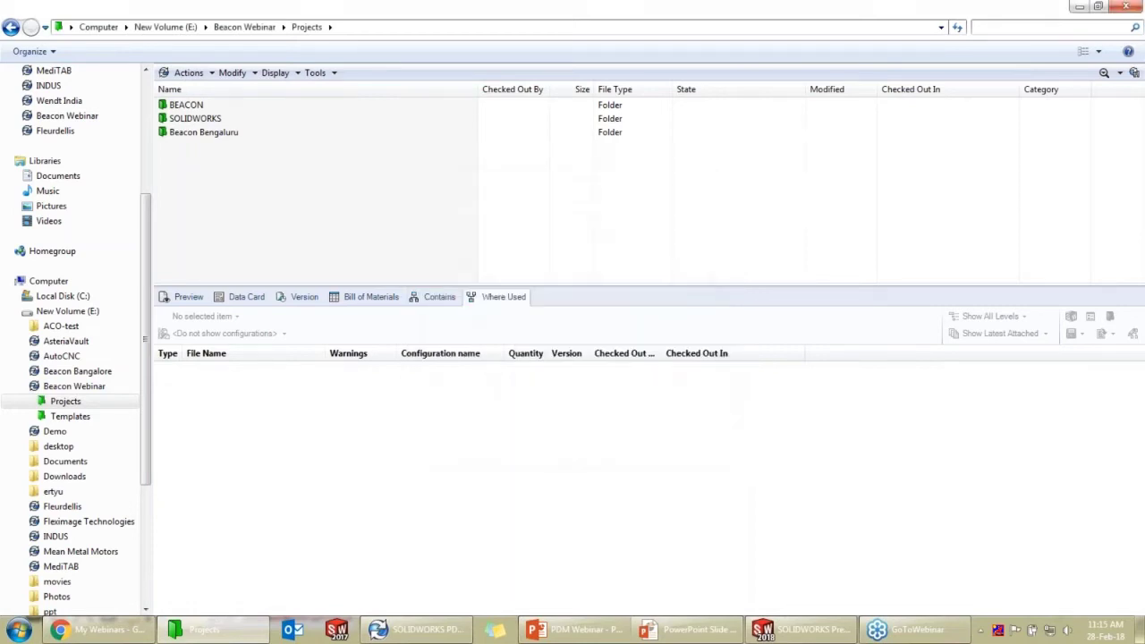
Verify Beacon Bengaluru's Documents folder holds the generated files, then reopen the Beacon Bengaluru project
double_click(235, 139)
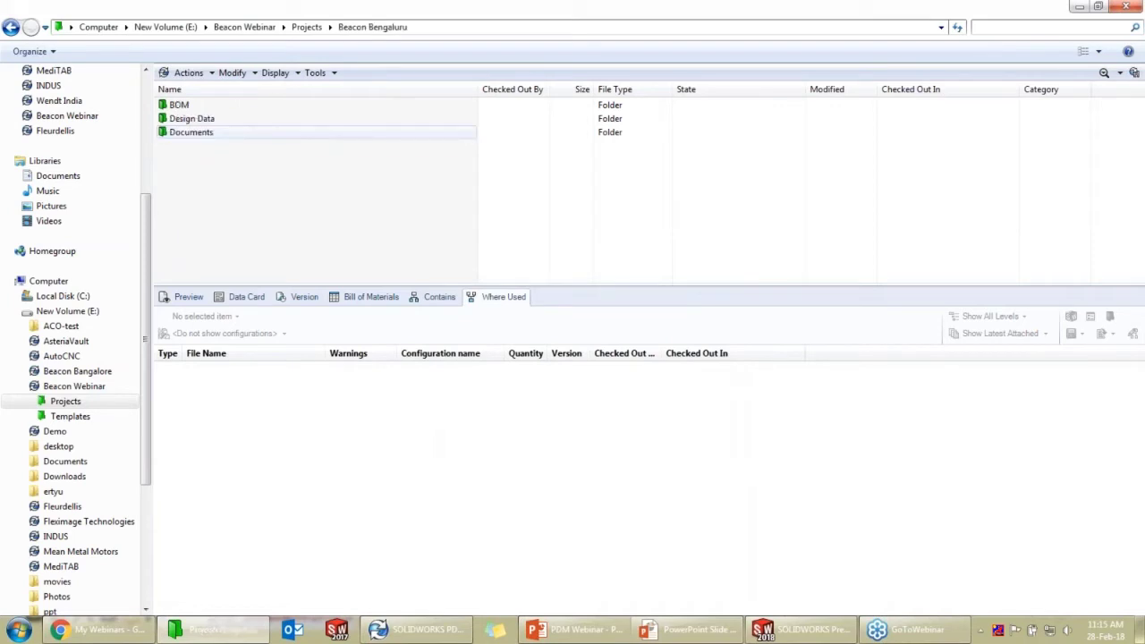
left_click(234, 134)
double_click(234, 132)
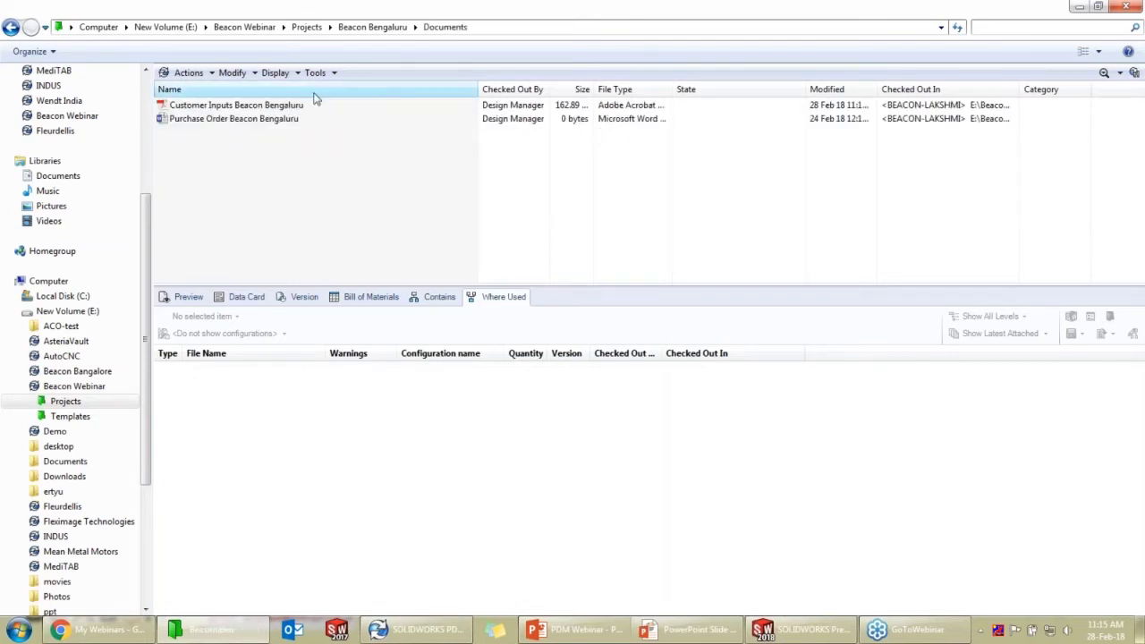
left_click(358, 28)
left_click(307, 27)
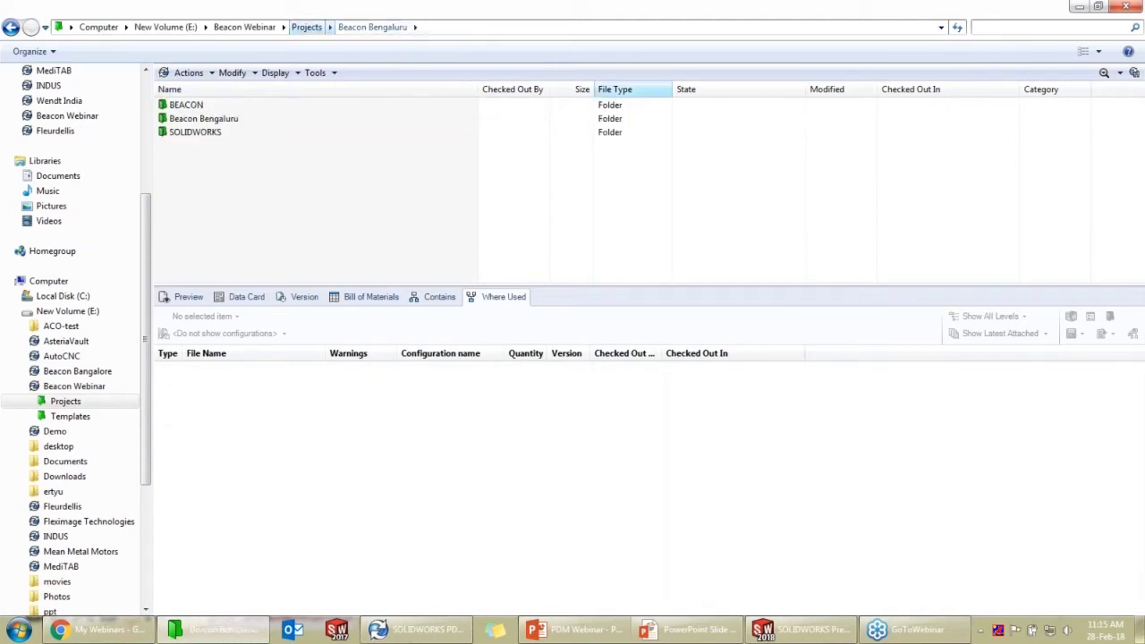
left_click(232, 122)
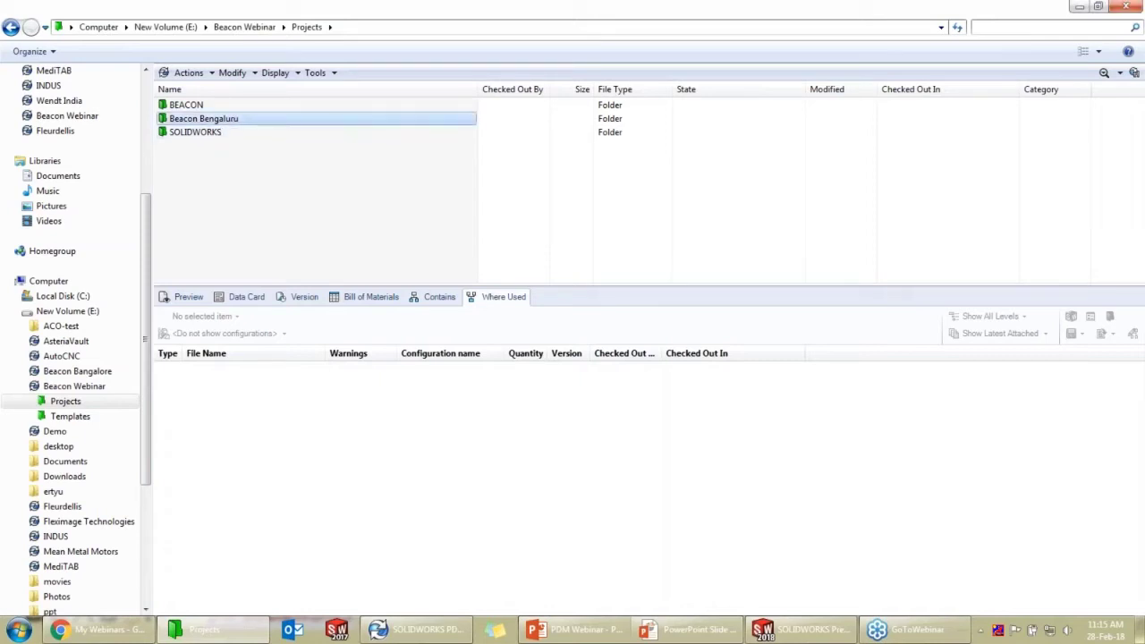
double_click(232, 120)
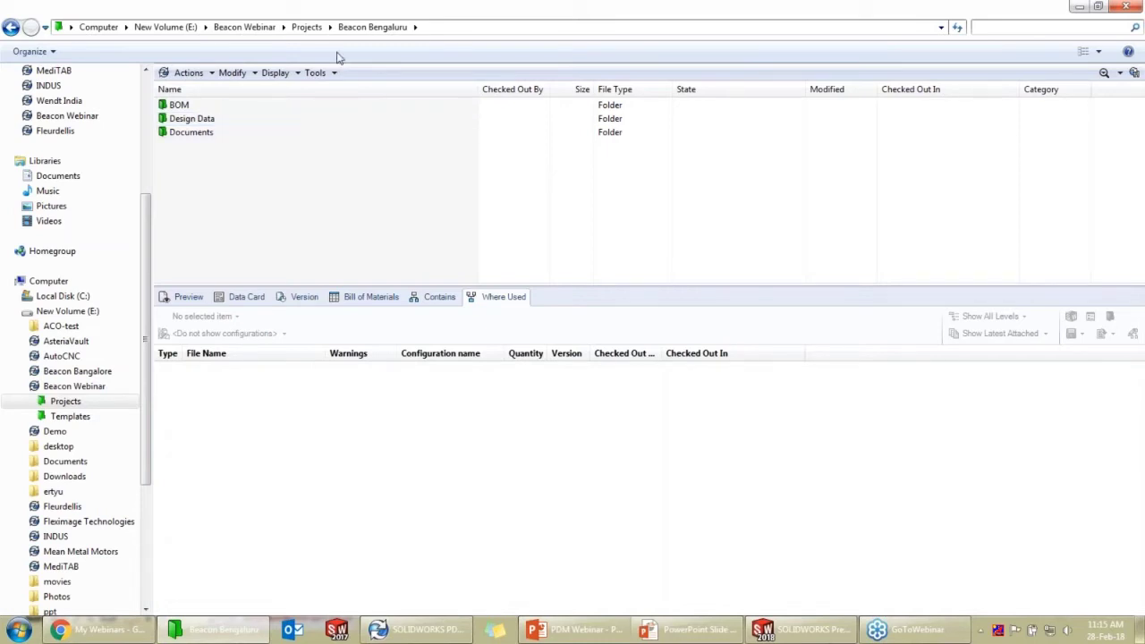
In Beacon Bengaluru's Design Data folder, create a new SOLIDWORKS part named 'pacer'
double_click(250, 119)
right_click(251, 120)
left_click(595, 220)
right_click(253, 130)
mouse_move(376, 240)
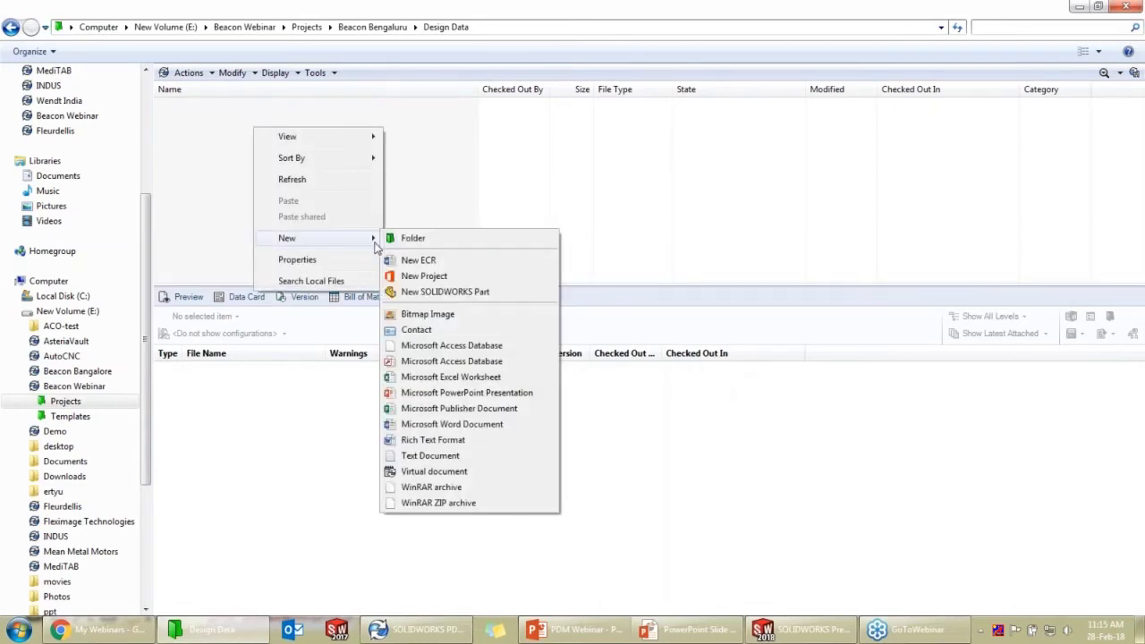
left_click(435, 292)
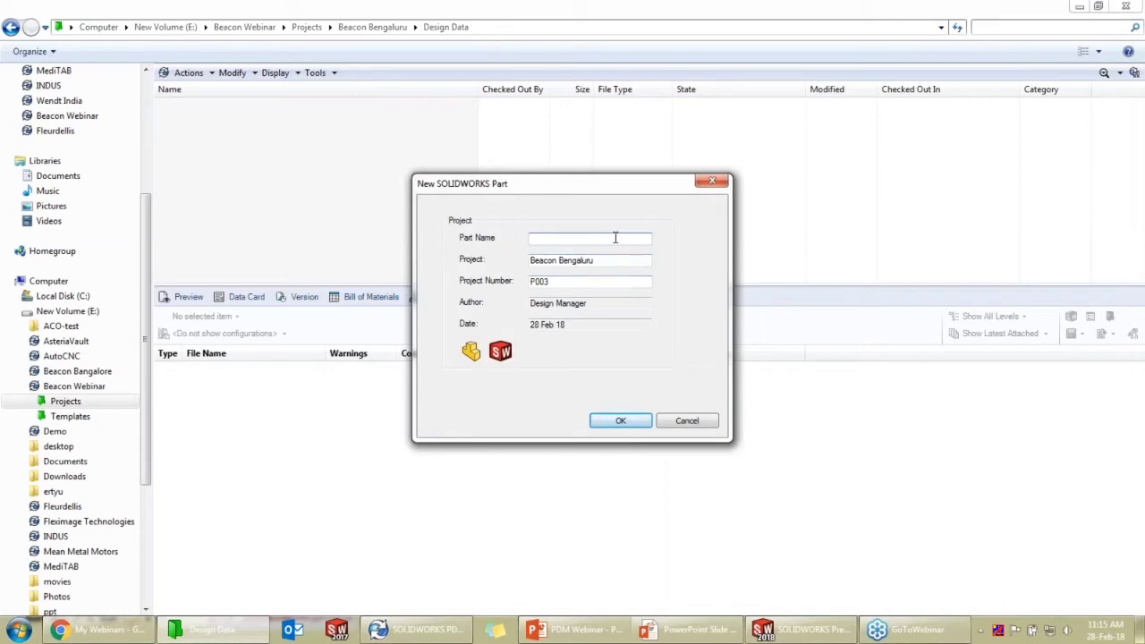
type("S")
key("BackSpace")
type("pacer")
left_click(623, 421)
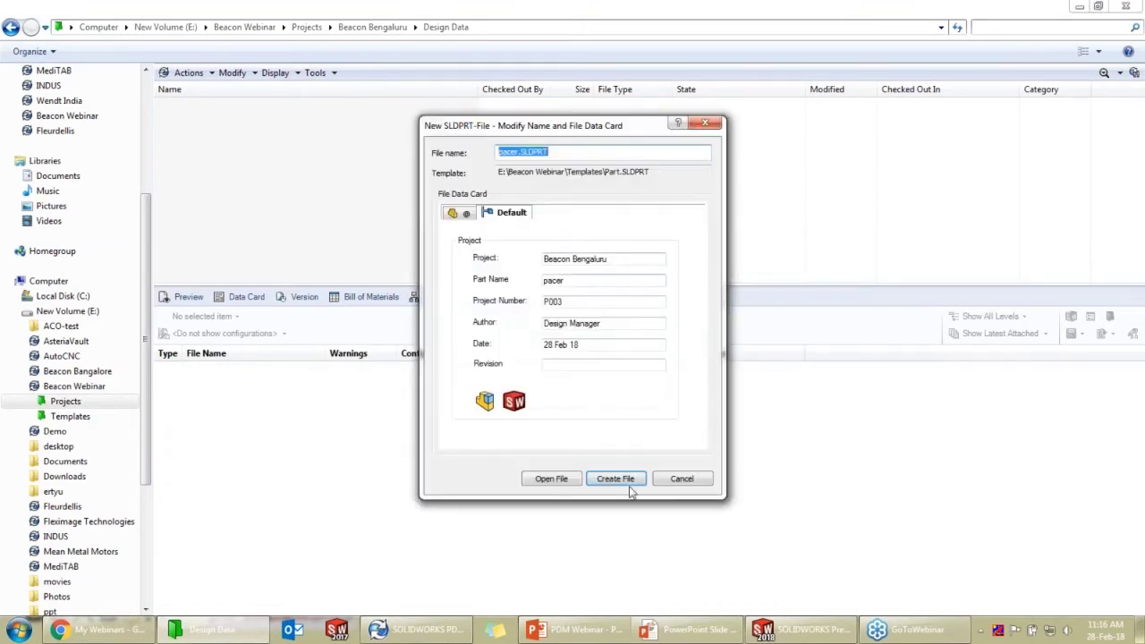
left_click(616, 479)
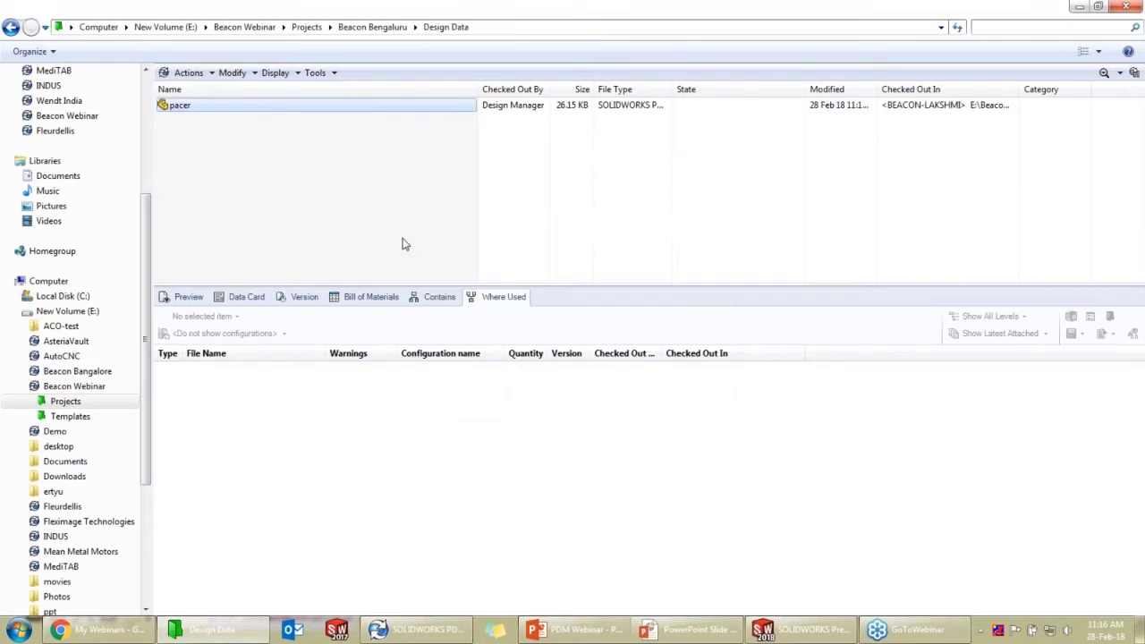
Check in the pacer part so it becomes version 2/2, still Under Editing
left_click(300, 108)
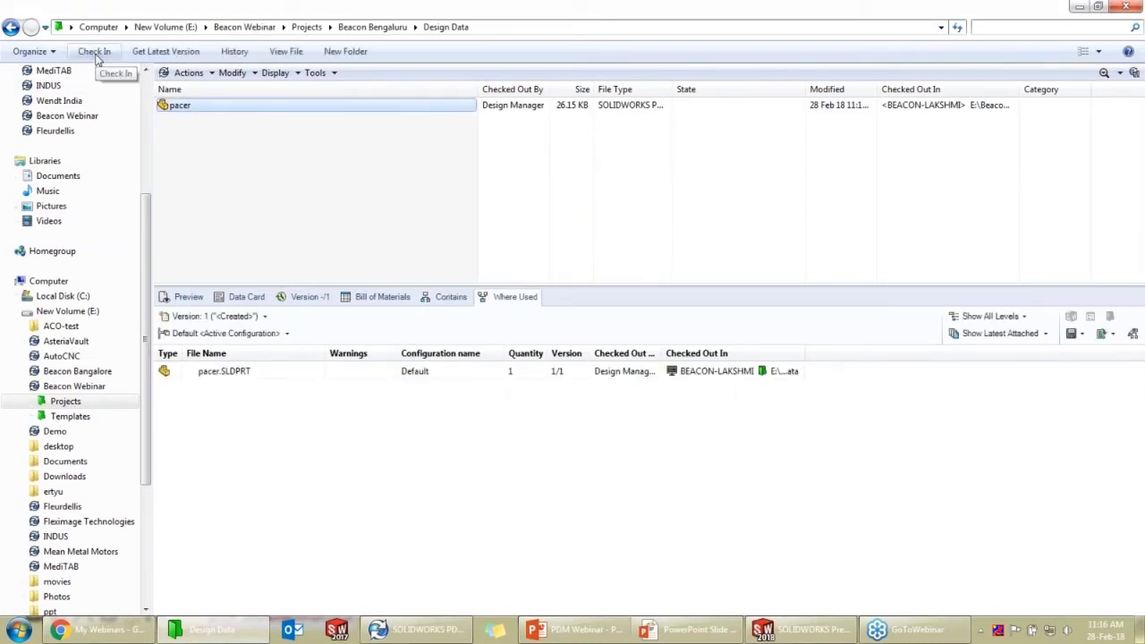
left_click(94, 51)
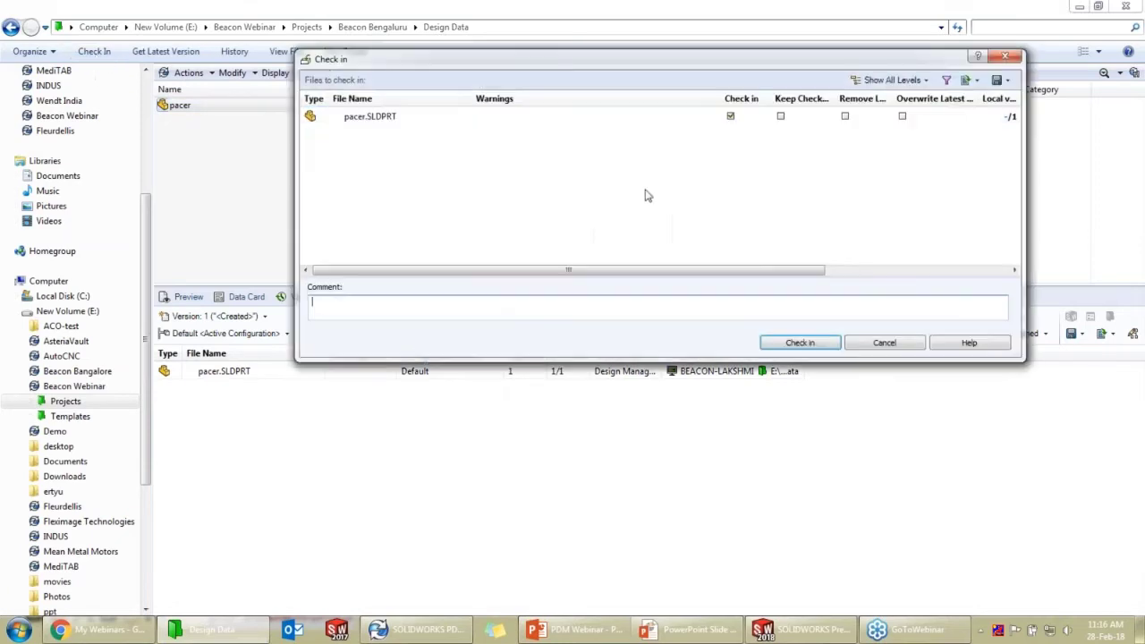
left_click(799, 345)
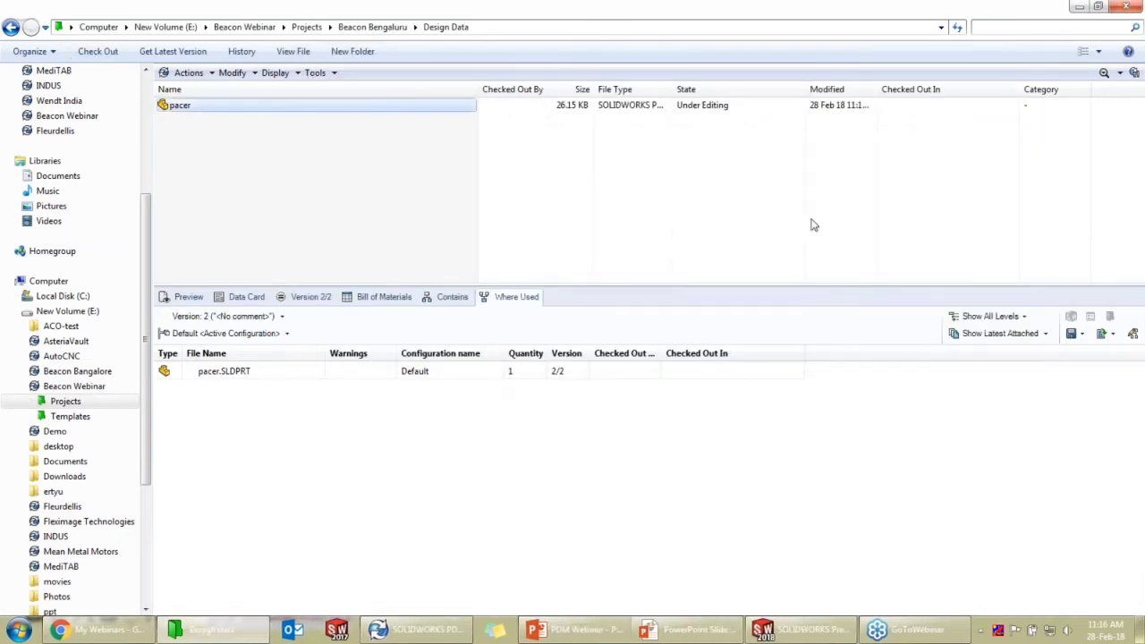
left_click(377, 105)
Log off the Beacon Webinar vault from the PDM tray icon
left_click(980, 630)
right_click(993, 490)
mouse_move(1027, 390)
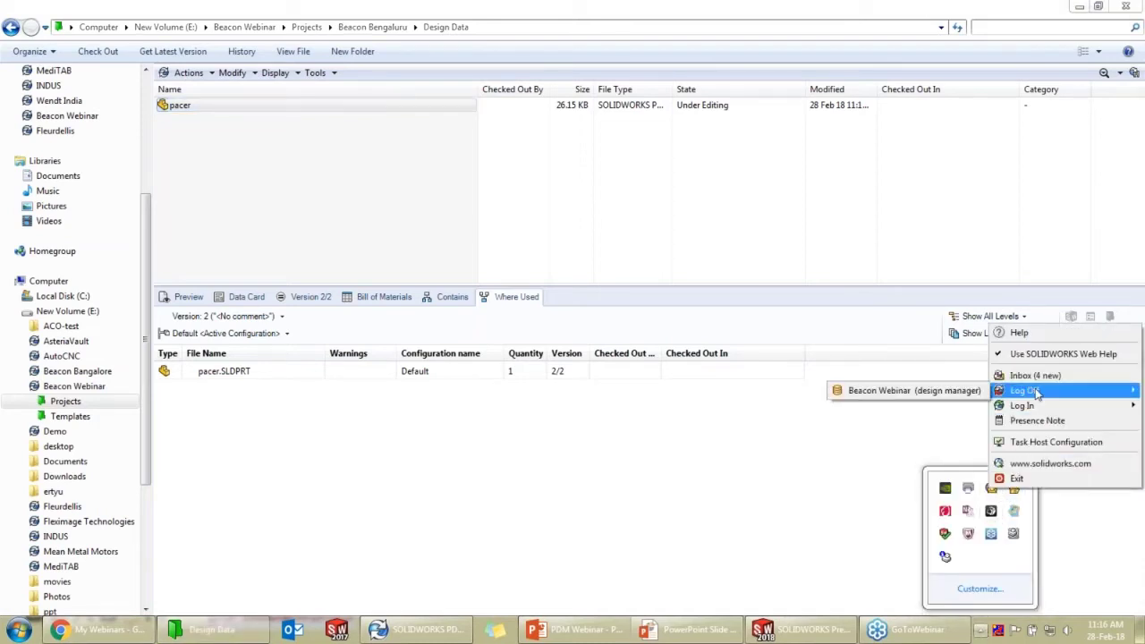
left_click(946, 396)
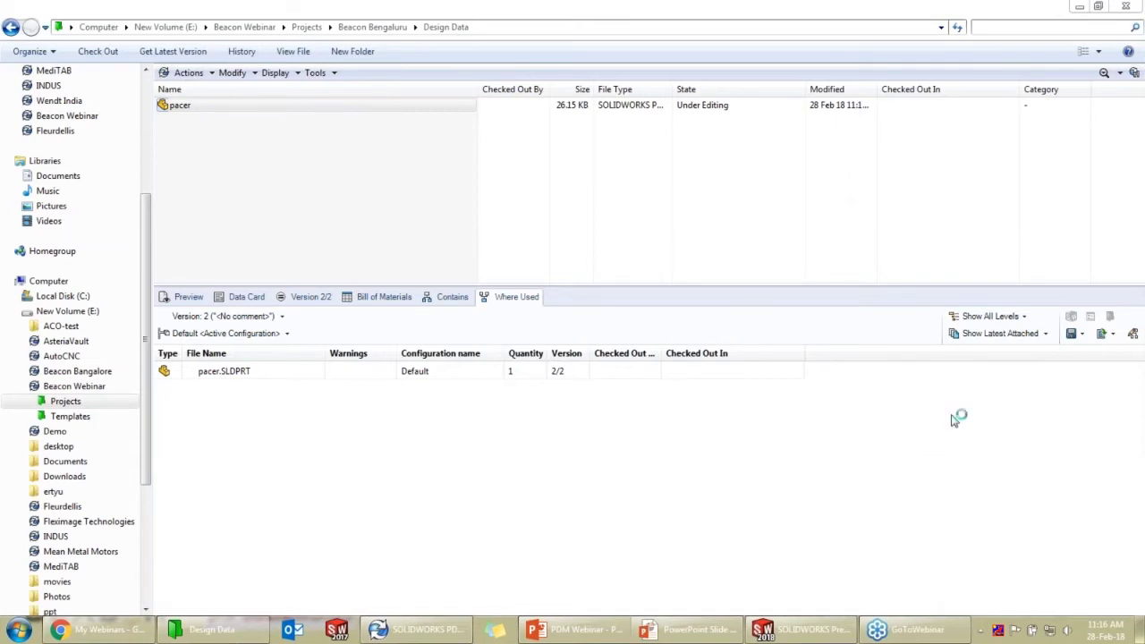
Log back in to the Beacon Webinar vault, changing the user name to the designer account
left_click(980, 632)
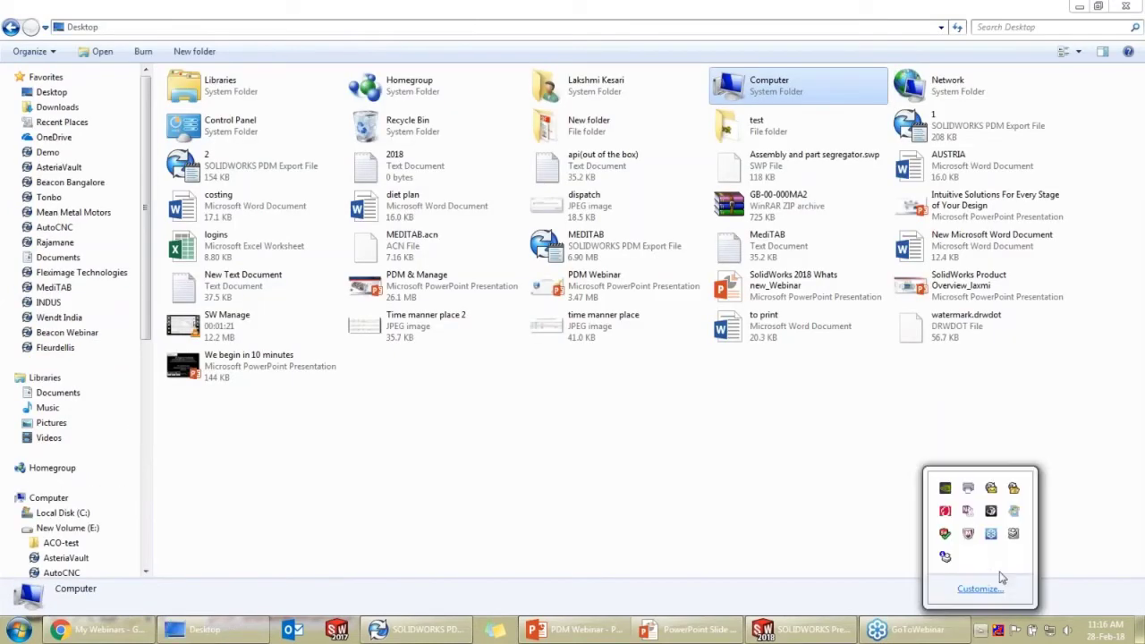
right_click(1002, 489)
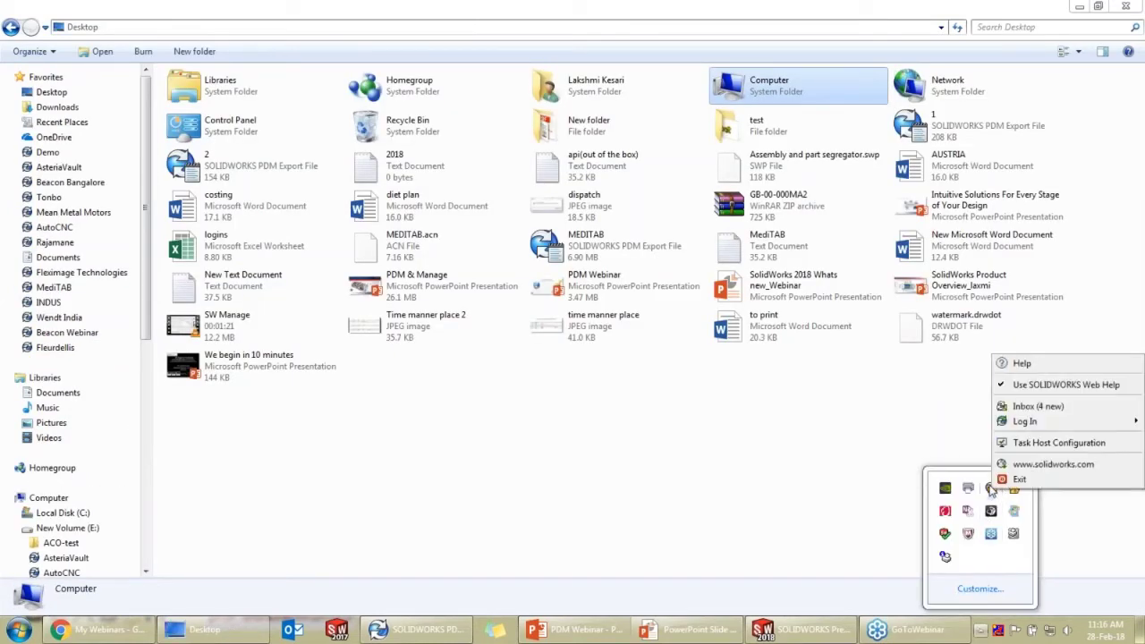
mouse_move(1024, 422)
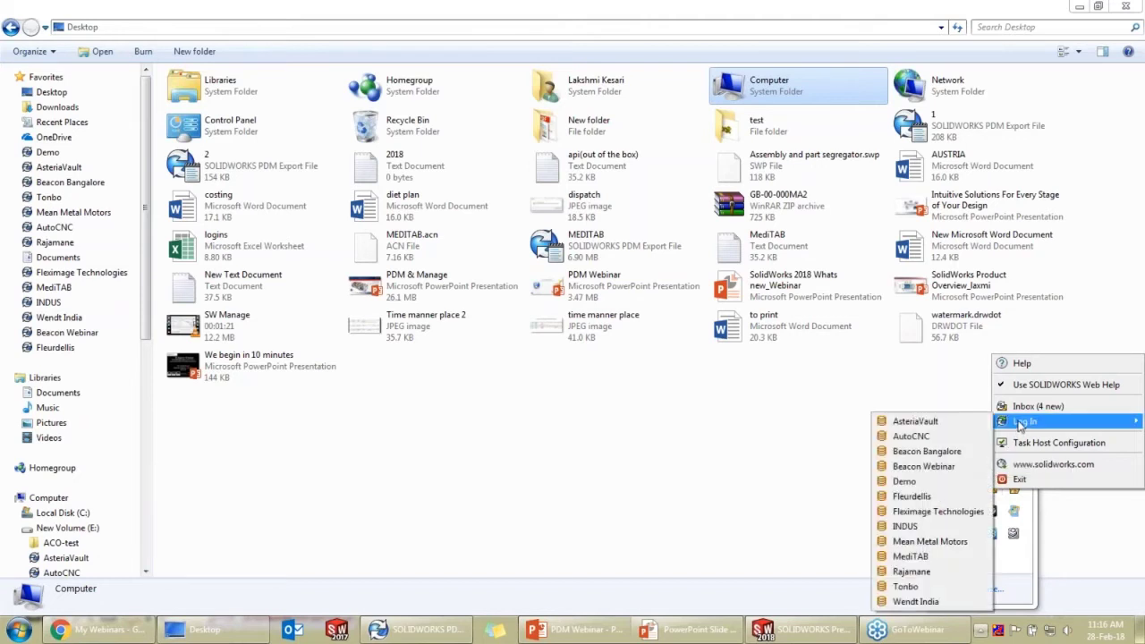
left_click(936, 468)
left_click_drag(613, 306, 573, 306)
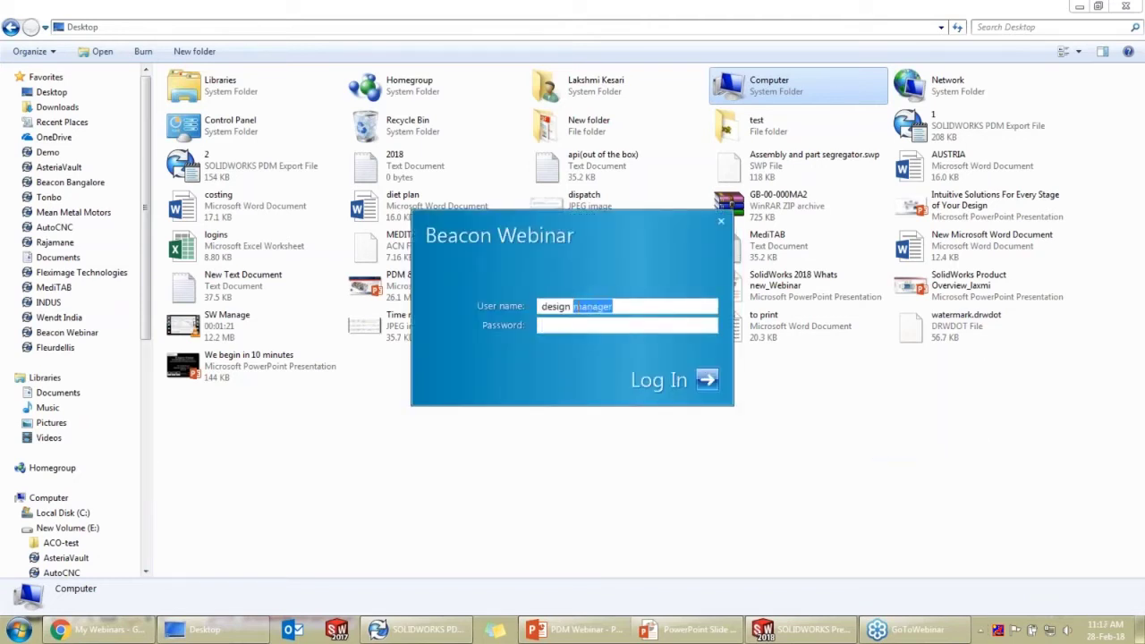
key("BackSpace")
type("er")
key("BackSpace")
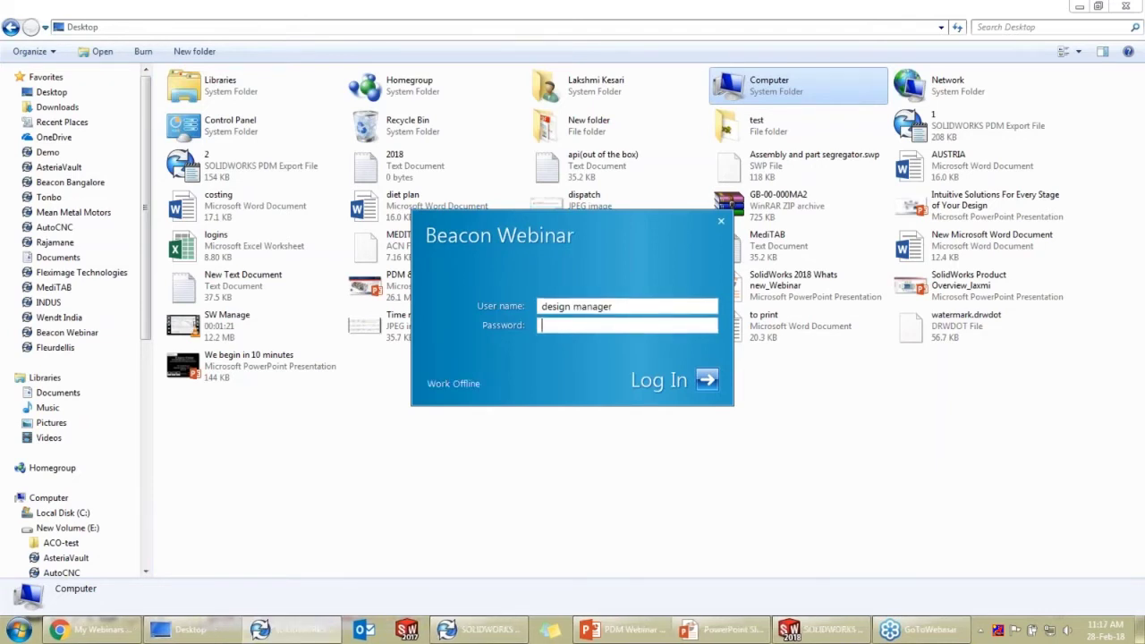
left_click(631, 304)
key("BackSpace")
key("BackSpace")
key("BackSpace")
key("BackSpace")
key("BackSpace")
key("BackSpace")
key("BackSpace")
key("BackSpace")
type("er1")
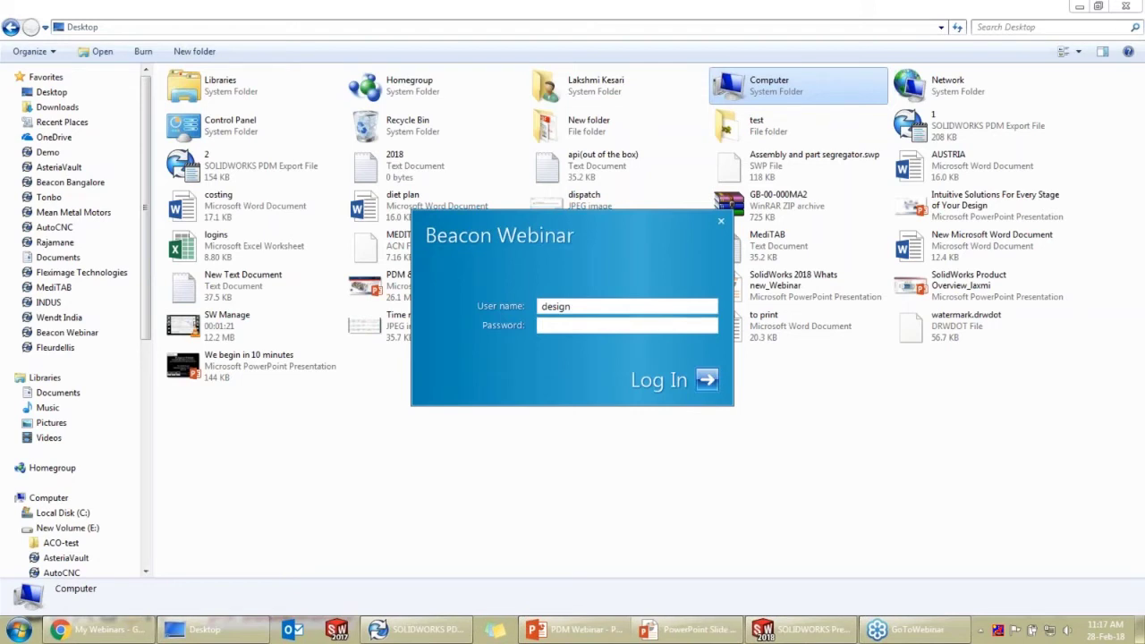
left_click(721, 222)
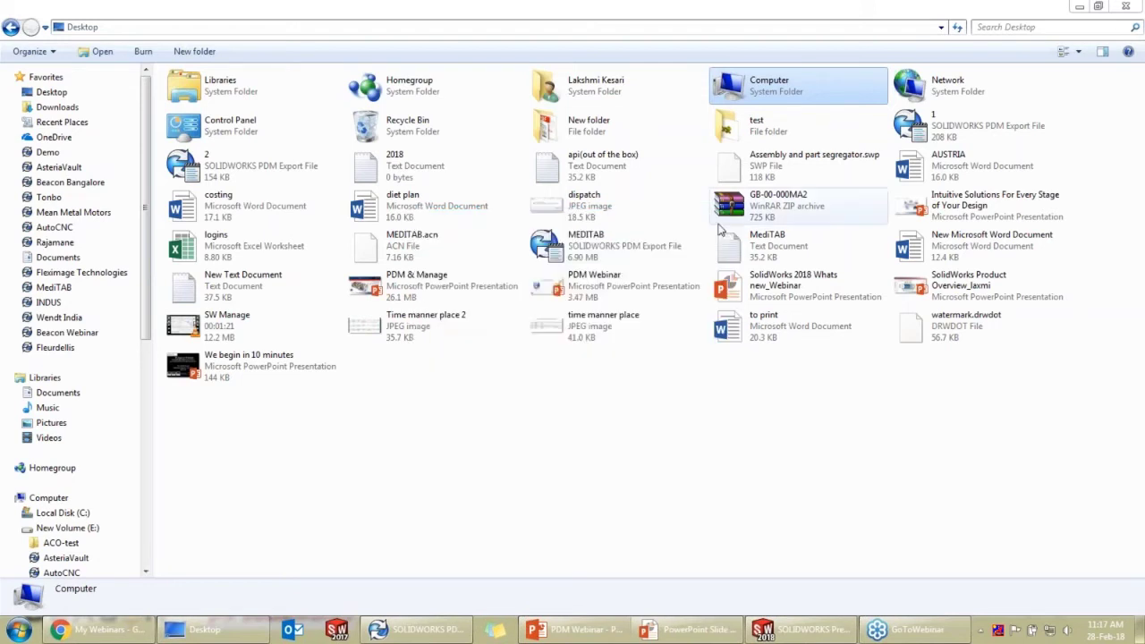
Browse Beacon Webinar > Projects > Beacon Bengaluru > Design Data to show the pacer part
left_click(79, 332)
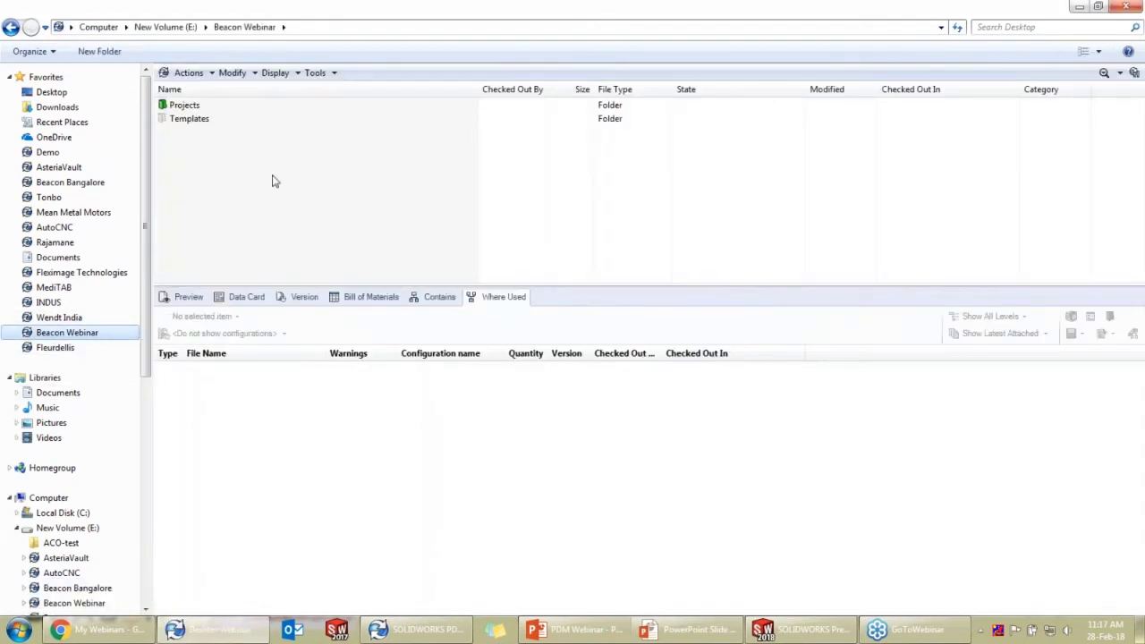
left_click_drag(545, 284, 545, 333)
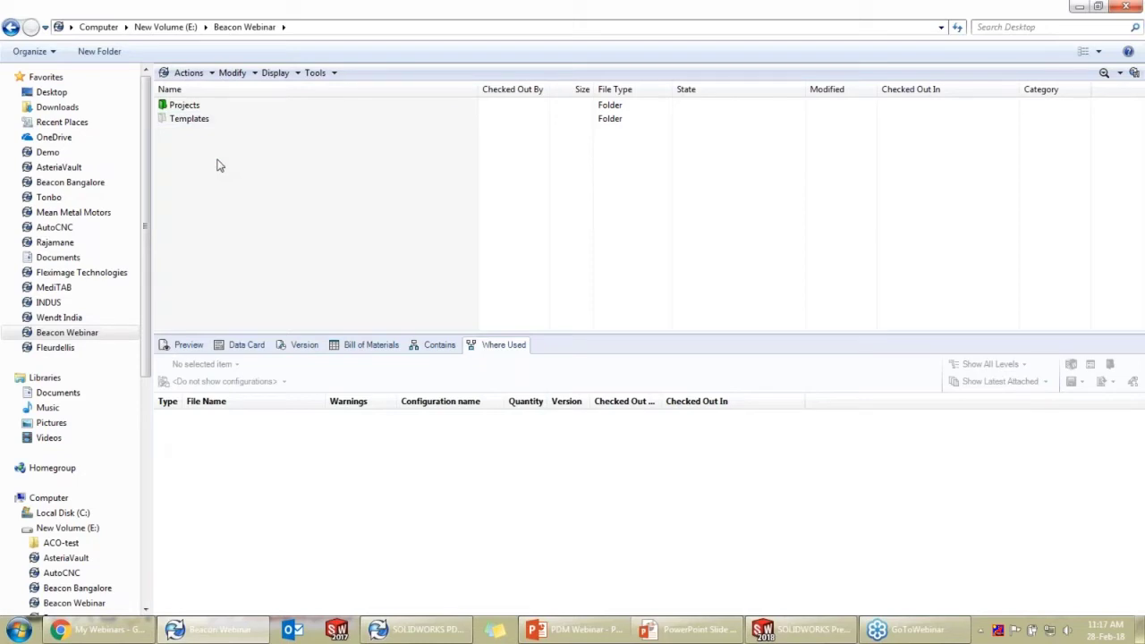
double_click(223, 109)
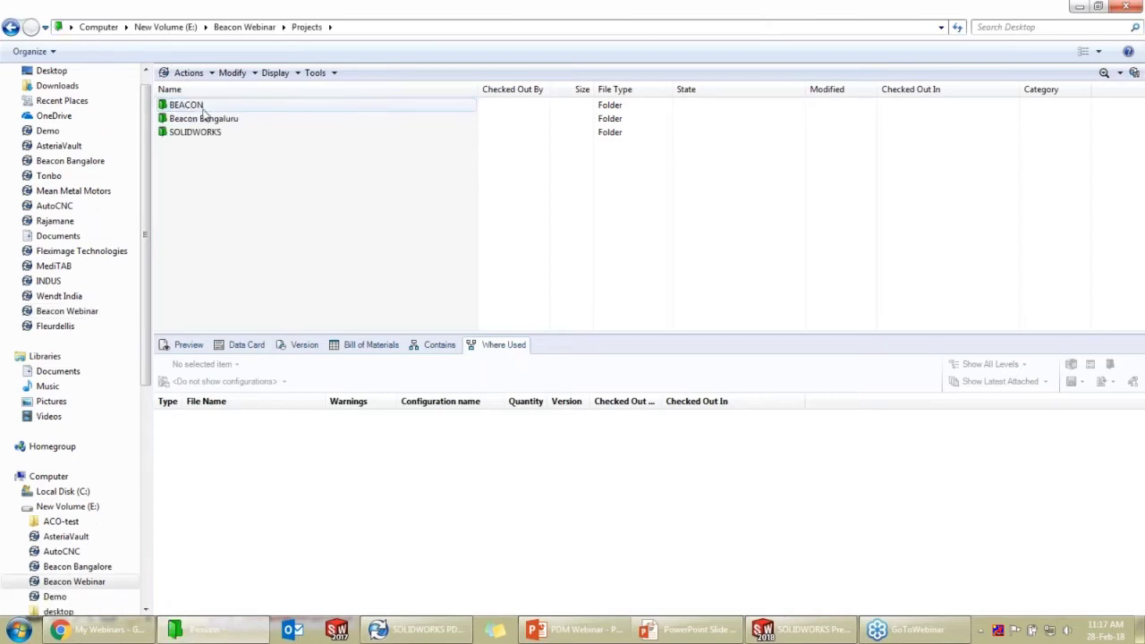
double_click(205, 122)
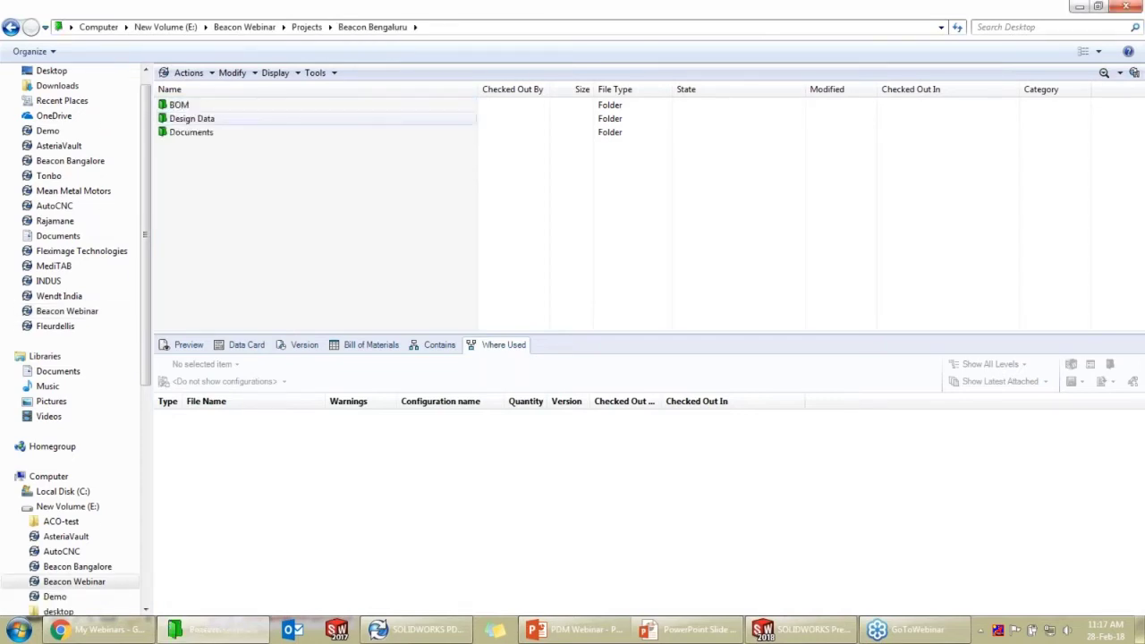
double_click(214, 118)
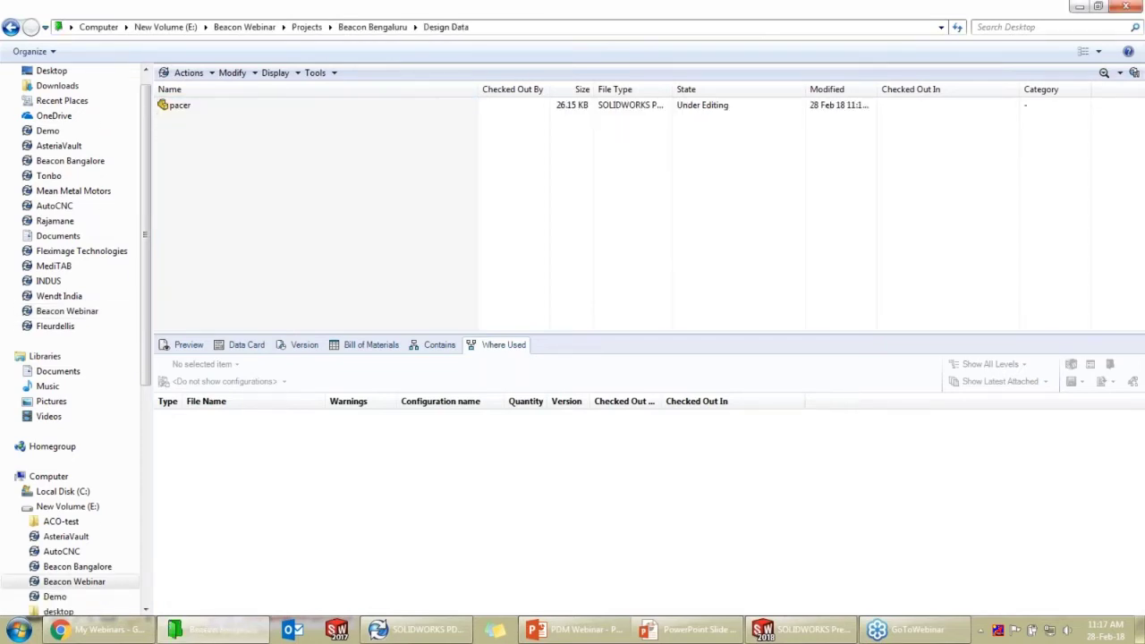
Check out pacer from the vault, then open it for editing in SOLIDWORKS Premium 2018
right_click(220, 106)
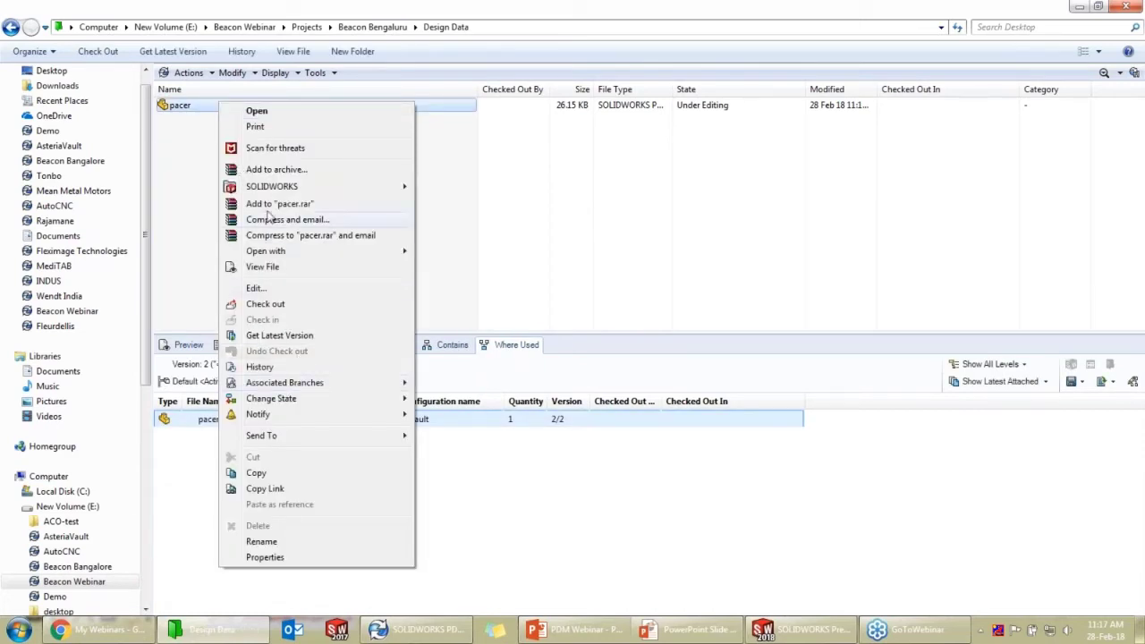
left_click(290, 304)
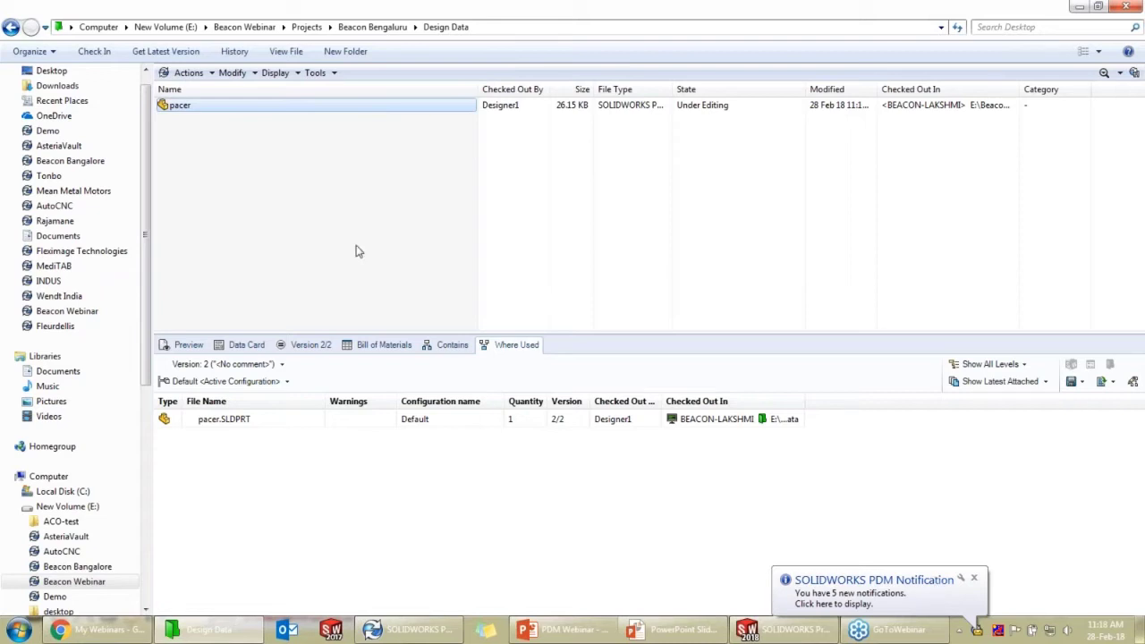
right_click(300, 109)
left_click(407, 114)
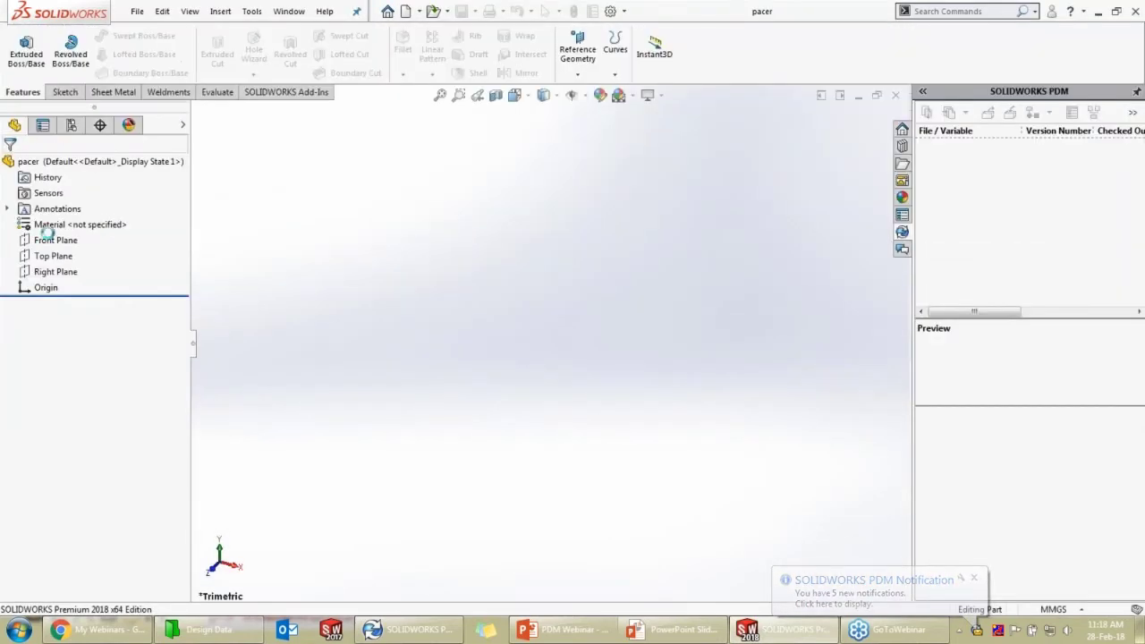
Sketch a circle centred on the origin on the Front Plane
left_click(55, 240)
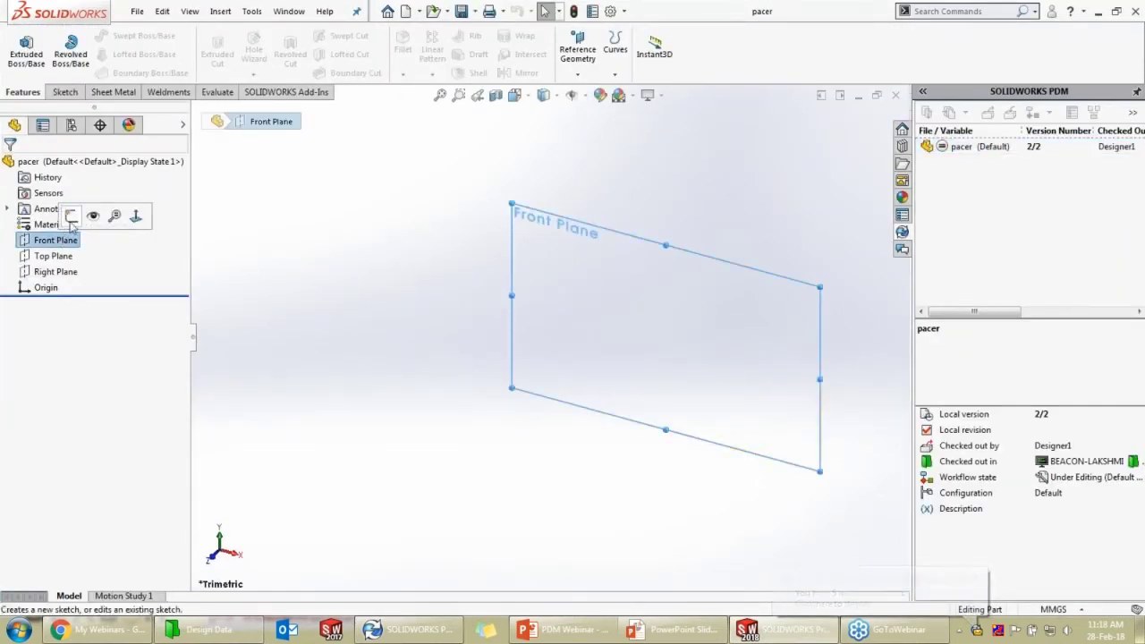
left_click(72, 216)
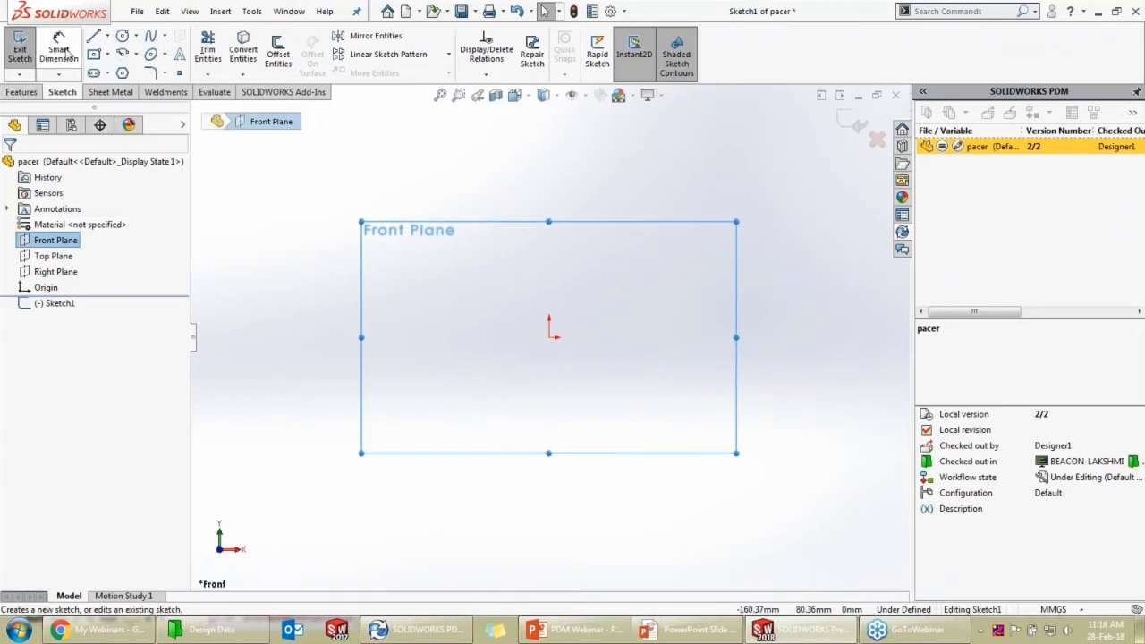
left_click(123, 39)
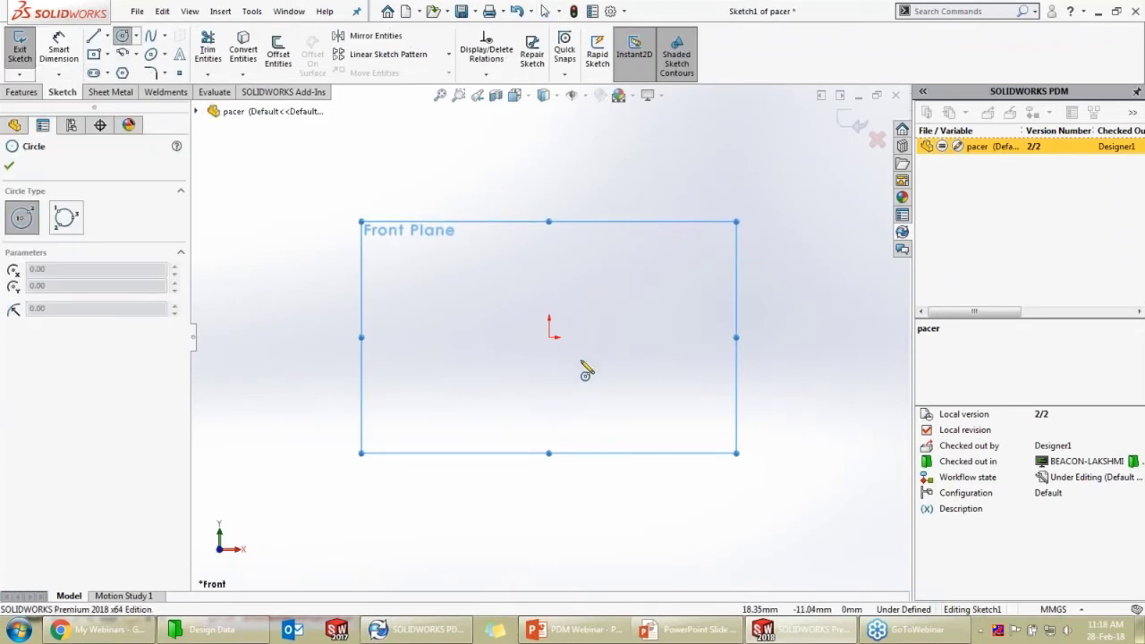
left_click(550, 336)
left_click(610, 391)
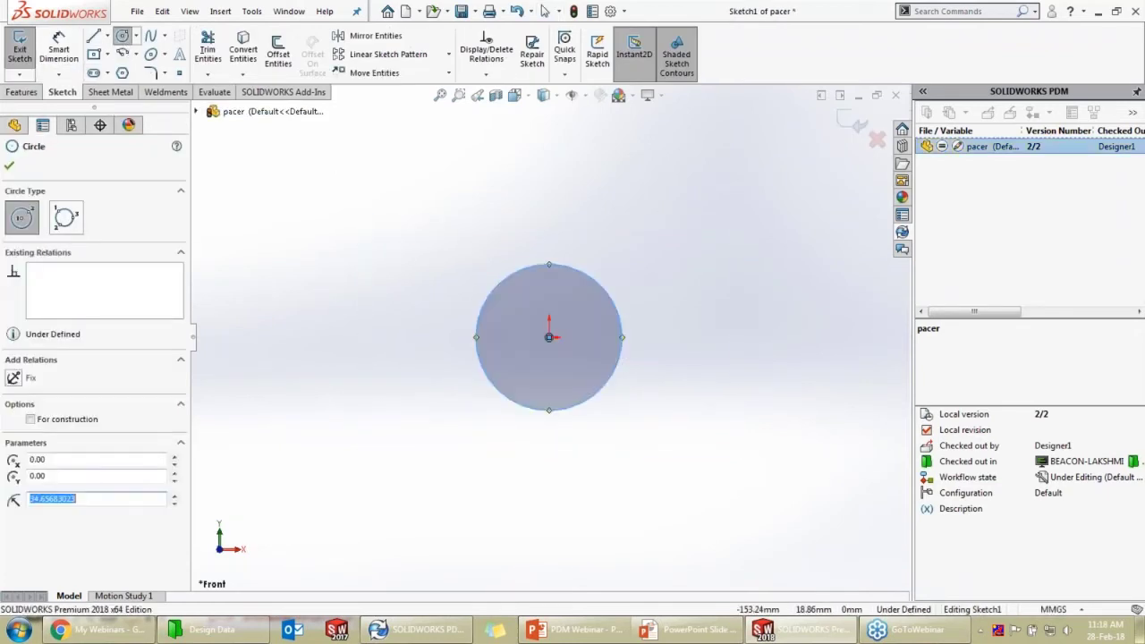
Extrude the circle 10 mm into Boss-Extrude1 and save the pacer part
left_click(22, 93)
left_click(27, 56)
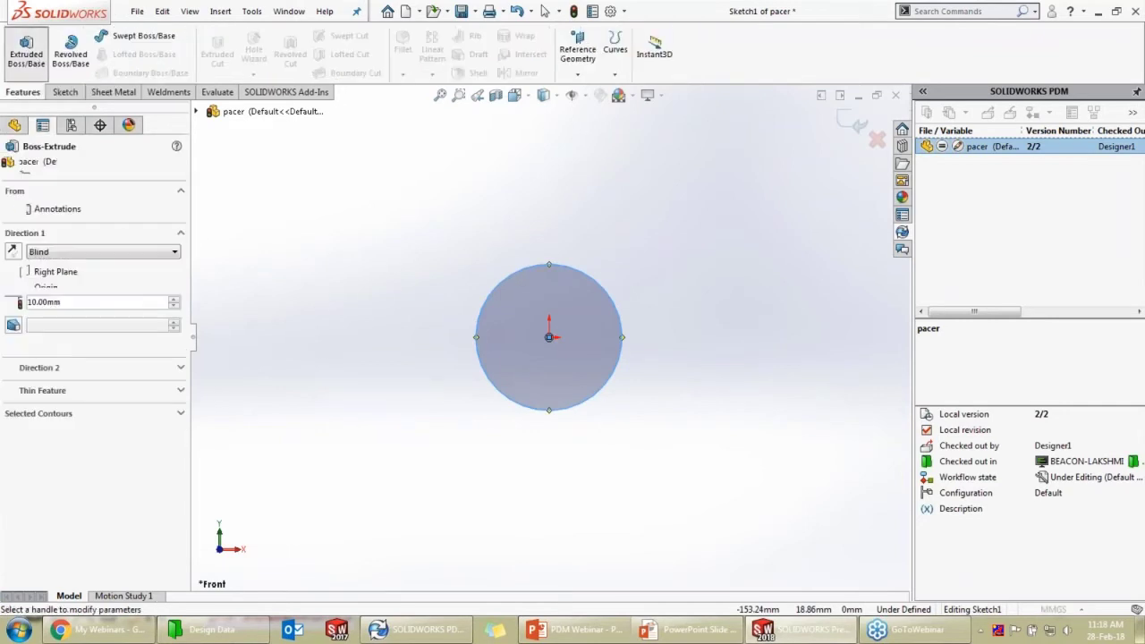
left_click(844, 122)
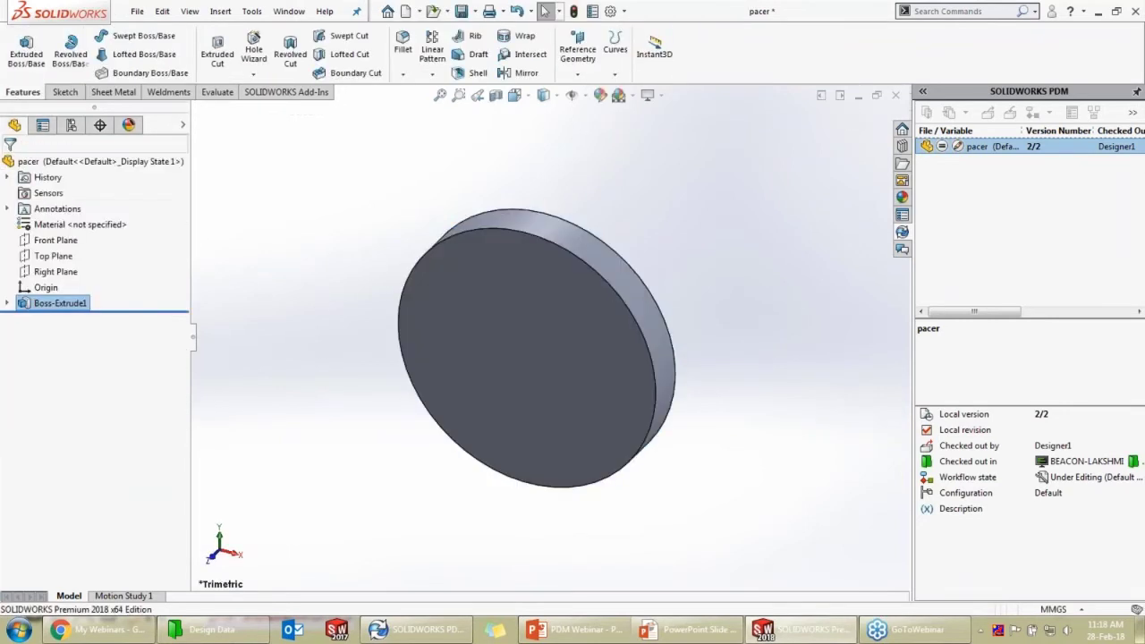
left_click(462, 12)
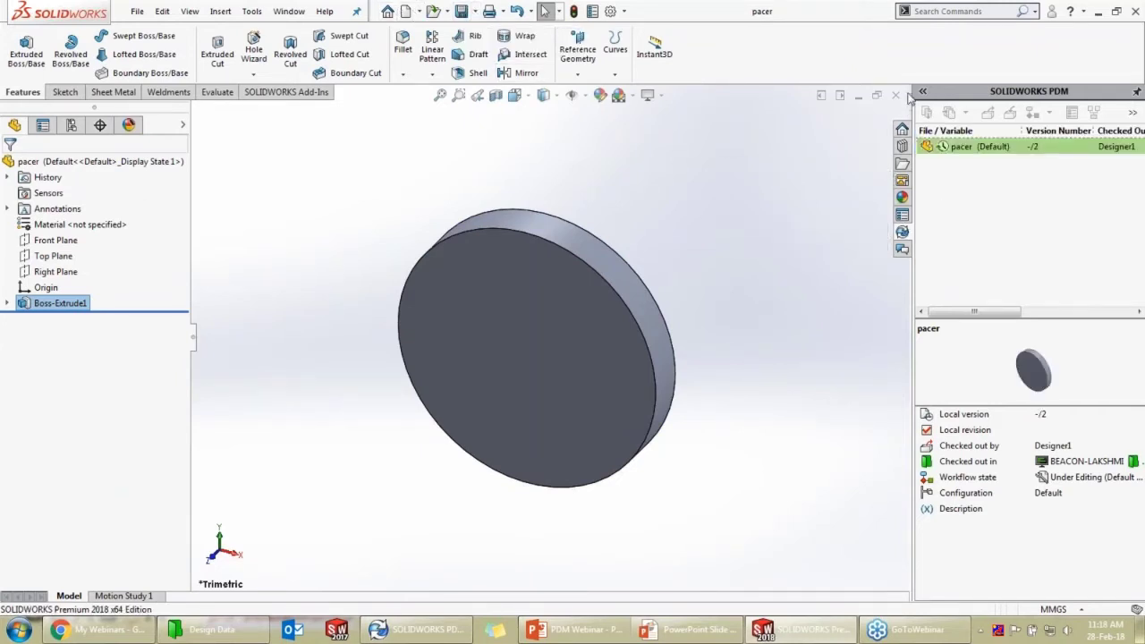
Widen the PDM pane and check pacer's status: version -/2, checked out, Under Editing
left_click_drag(910, 117, 771, 117)
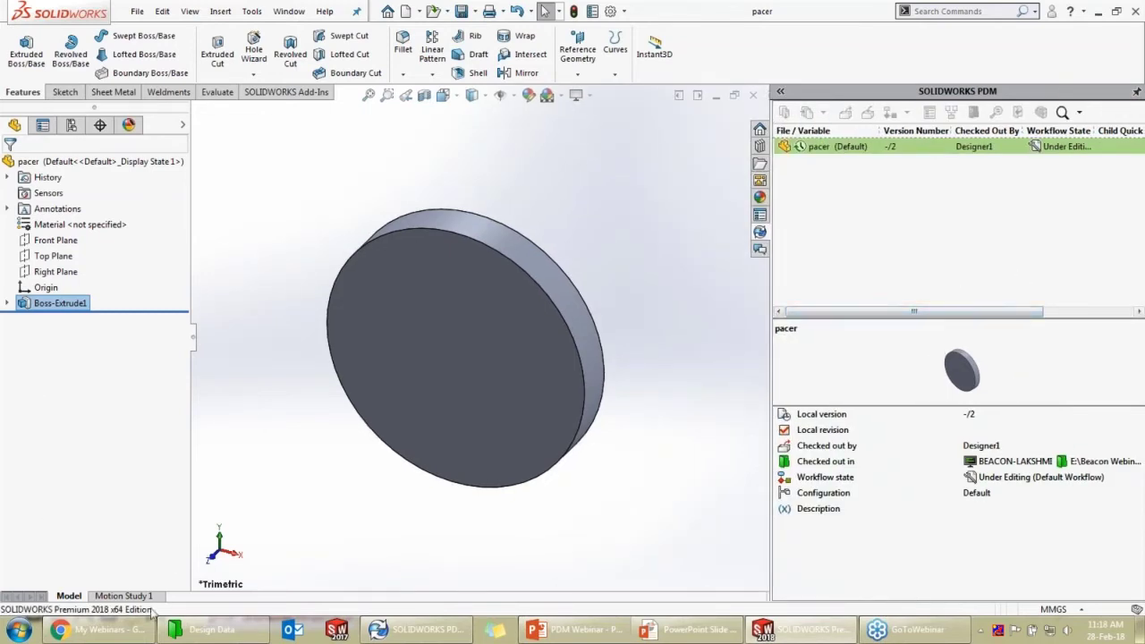
left_click(206, 630)
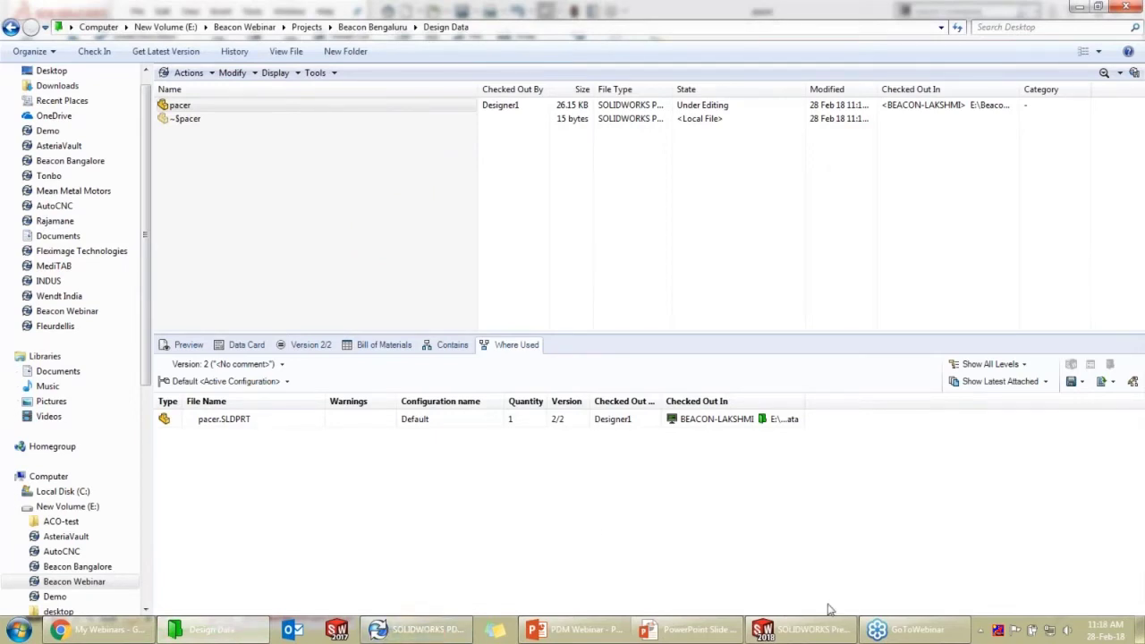
left_click(821, 630)
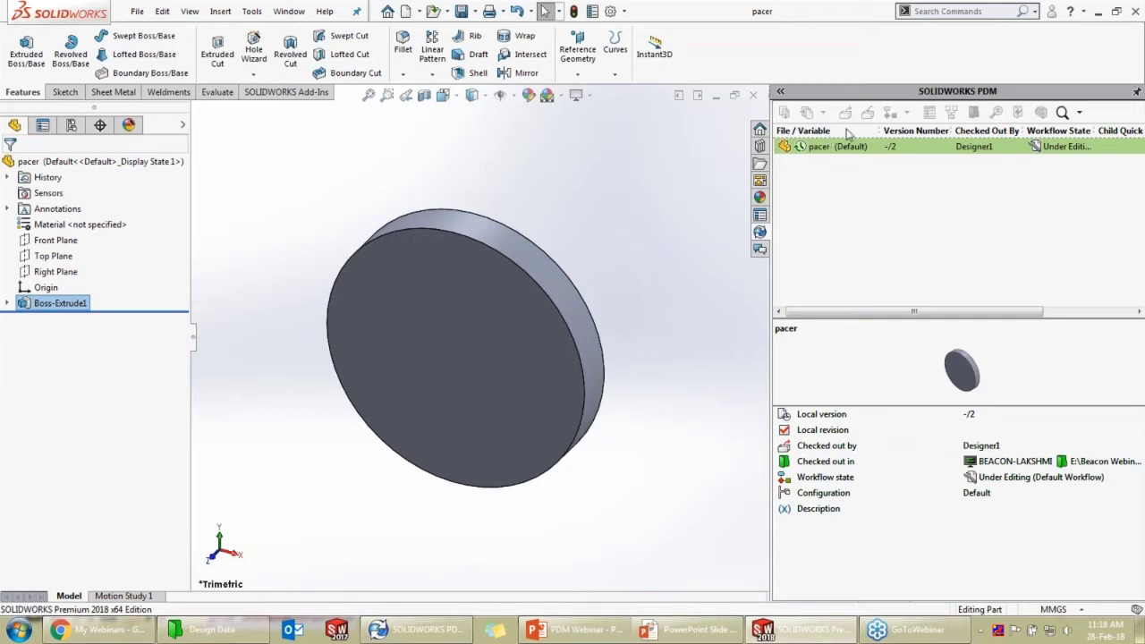
left_click(838, 147)
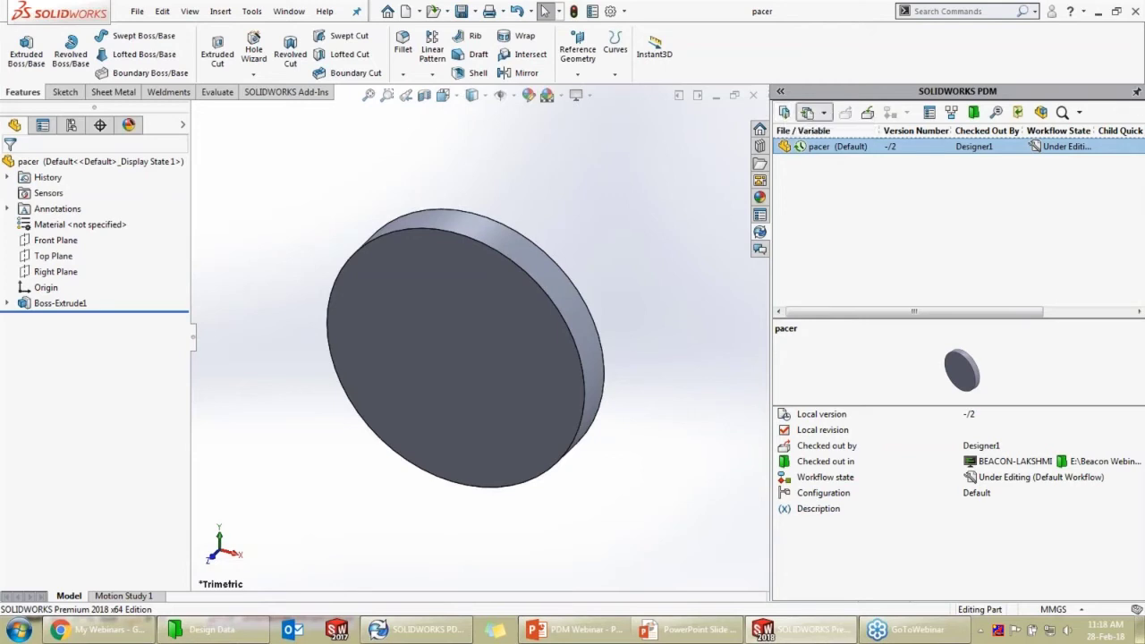
left_click(823, 112)
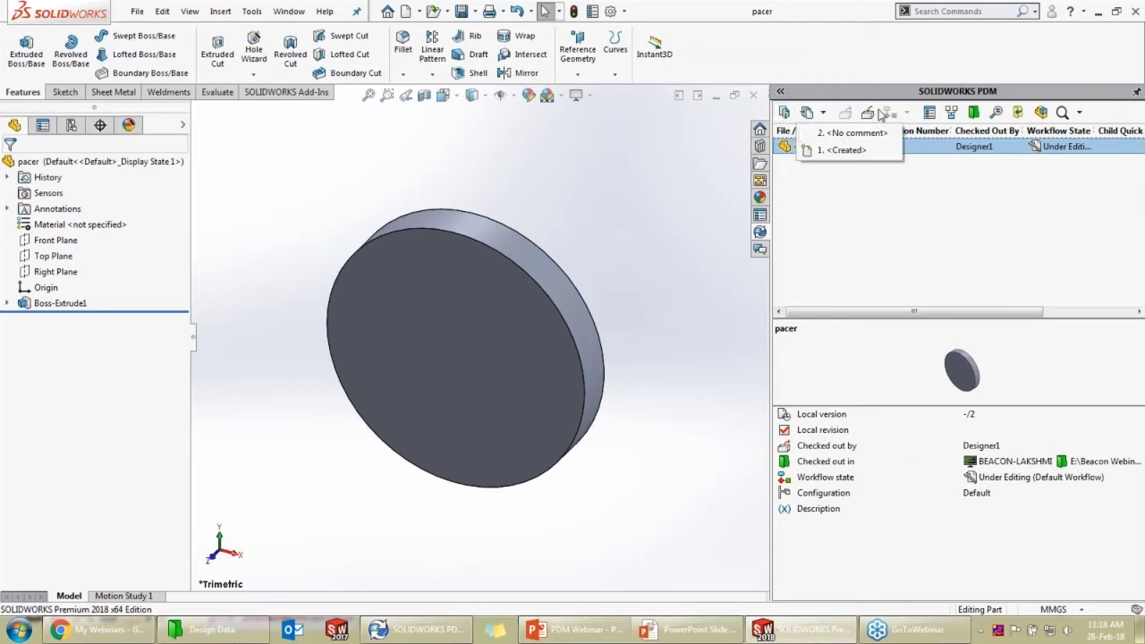
left_click(878, 128)
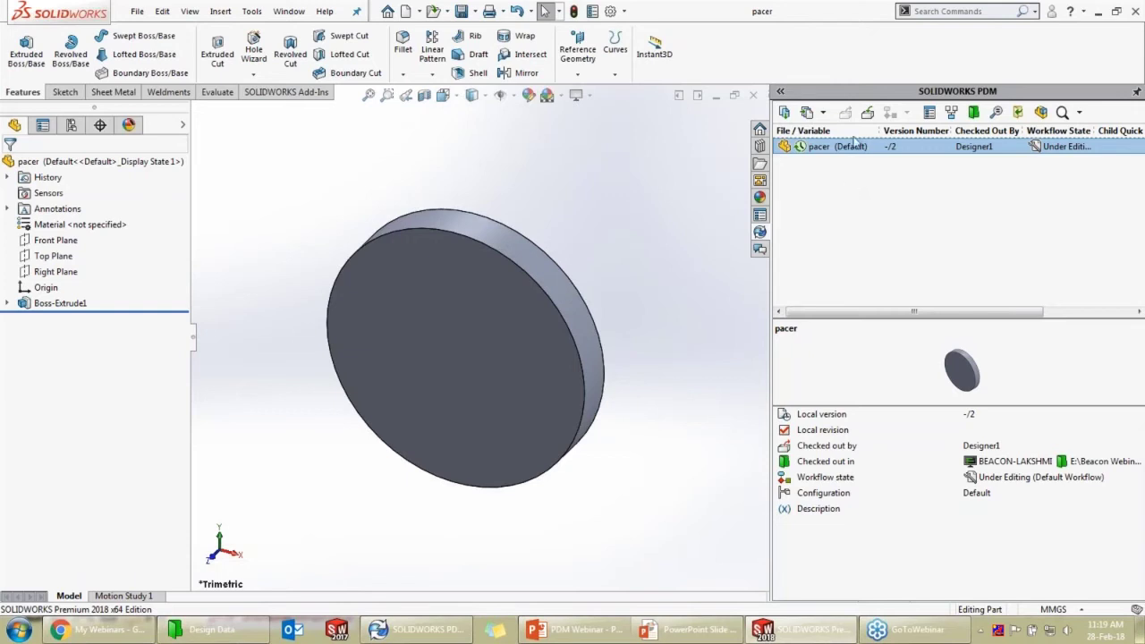
Check pacer in as version 3/3 with the comment 'pacer created', then close the part
left_click(866, 115)
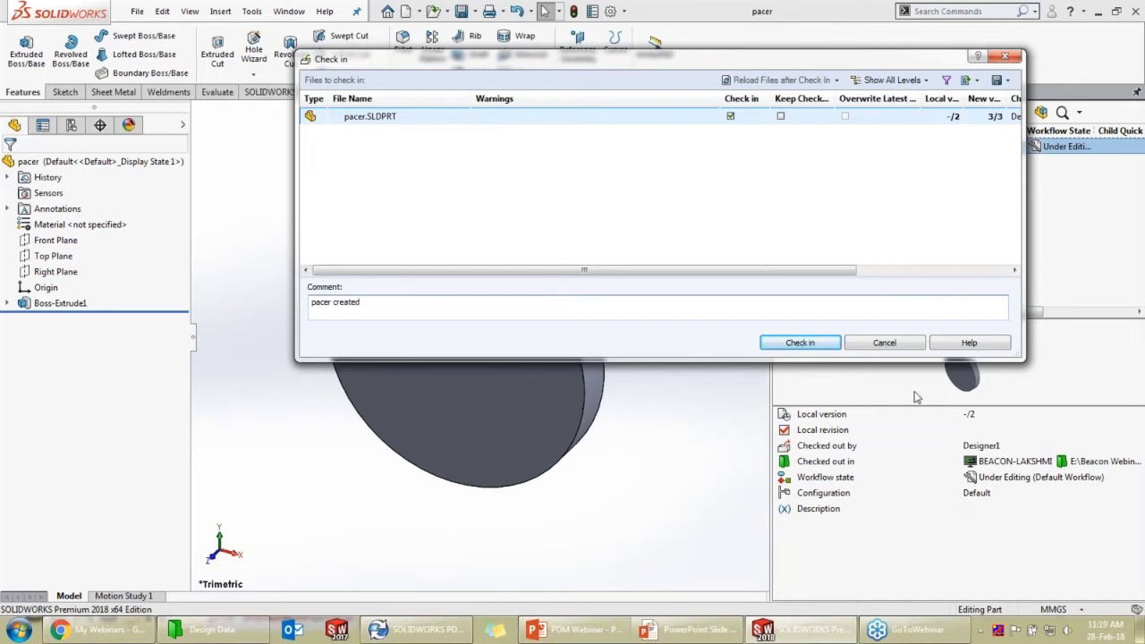
left_click(810, 342)
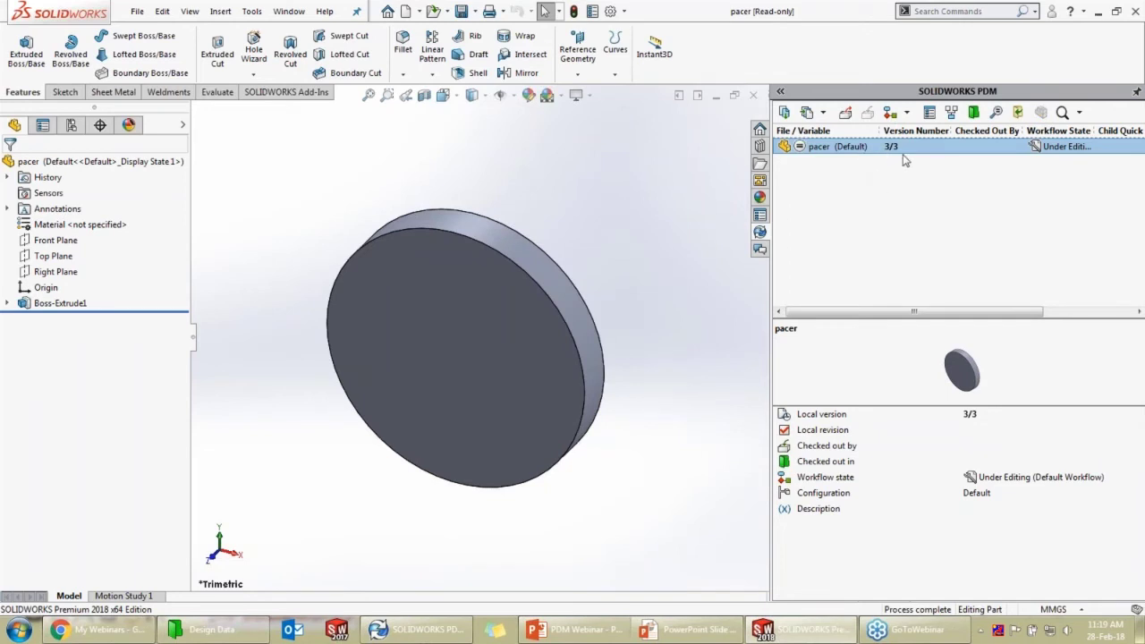
left_click(783, 112)
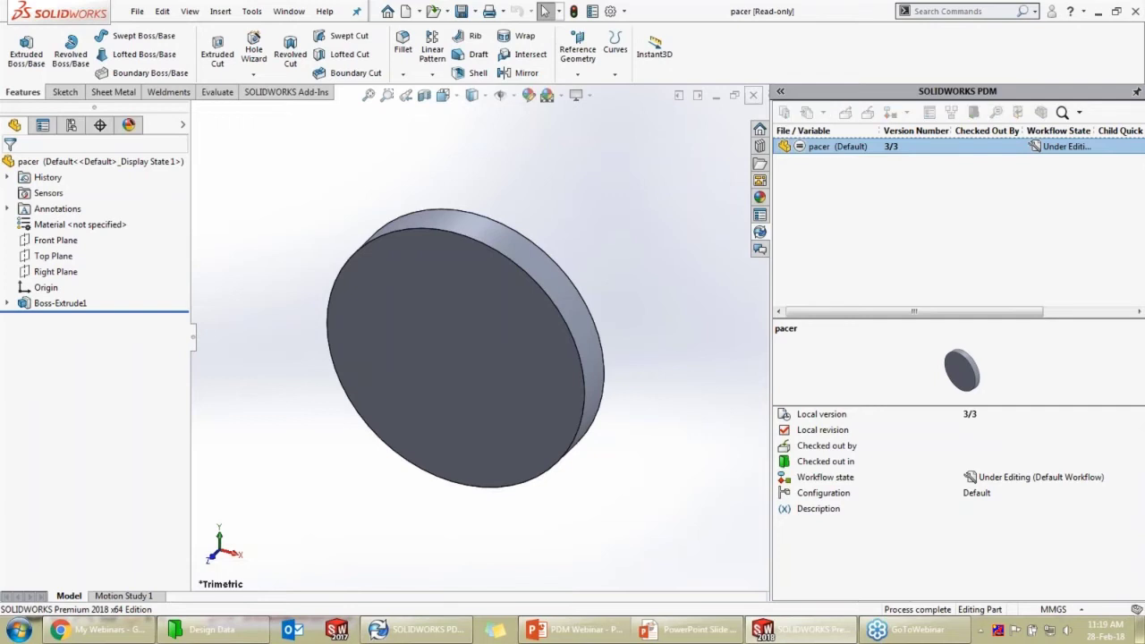
left_click(753, 95)
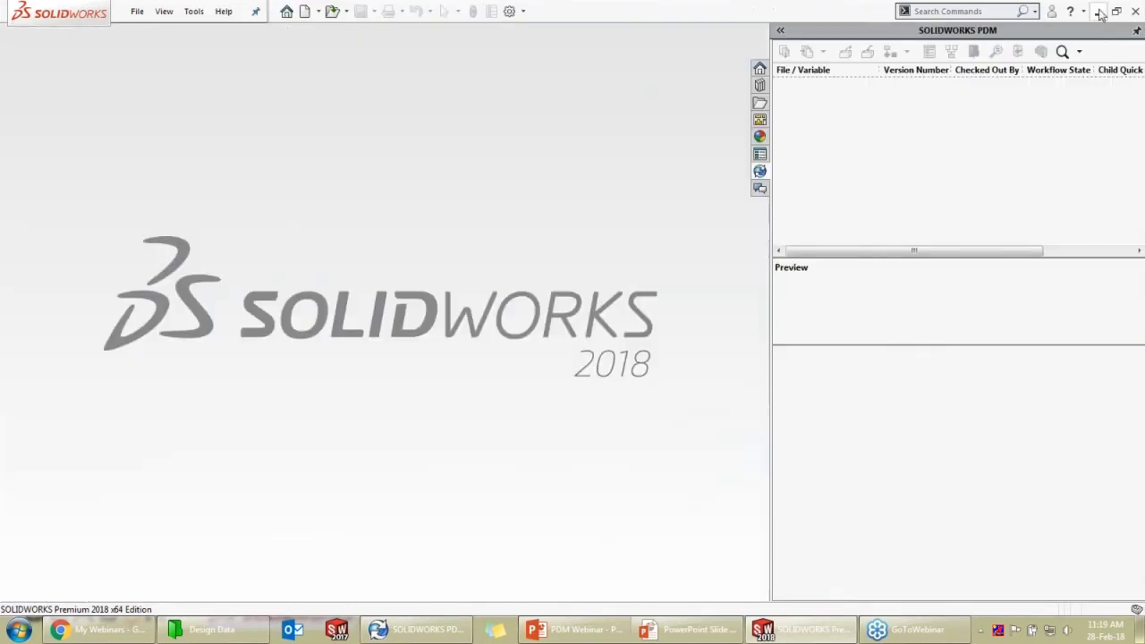
left_click(1100, 12)
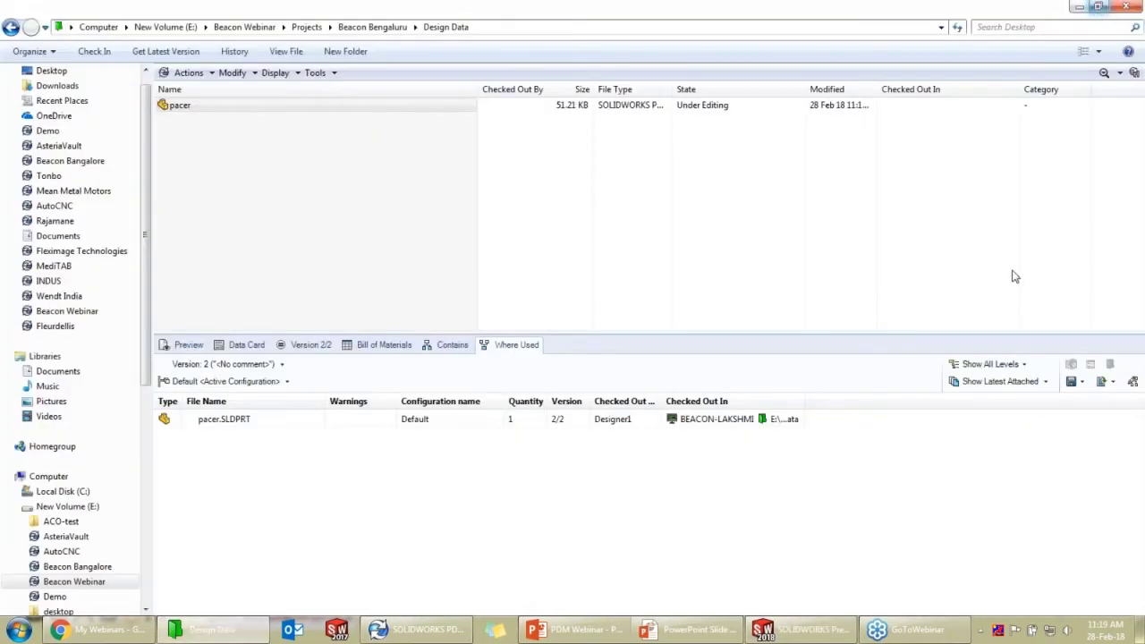
left_click(216, 109)
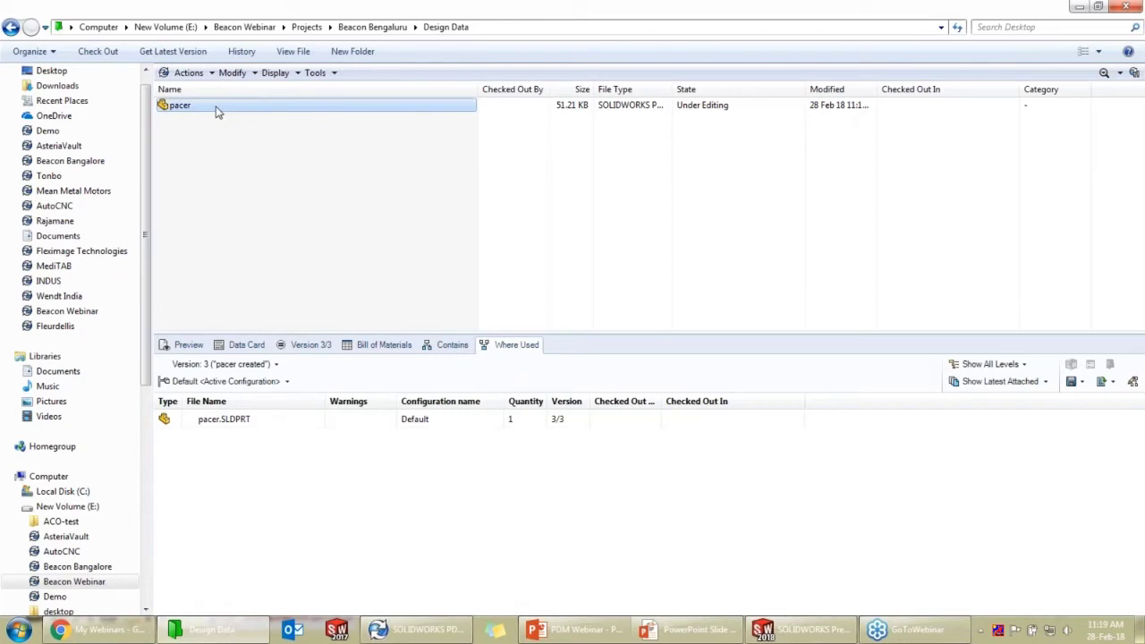
right_click(216, 110)
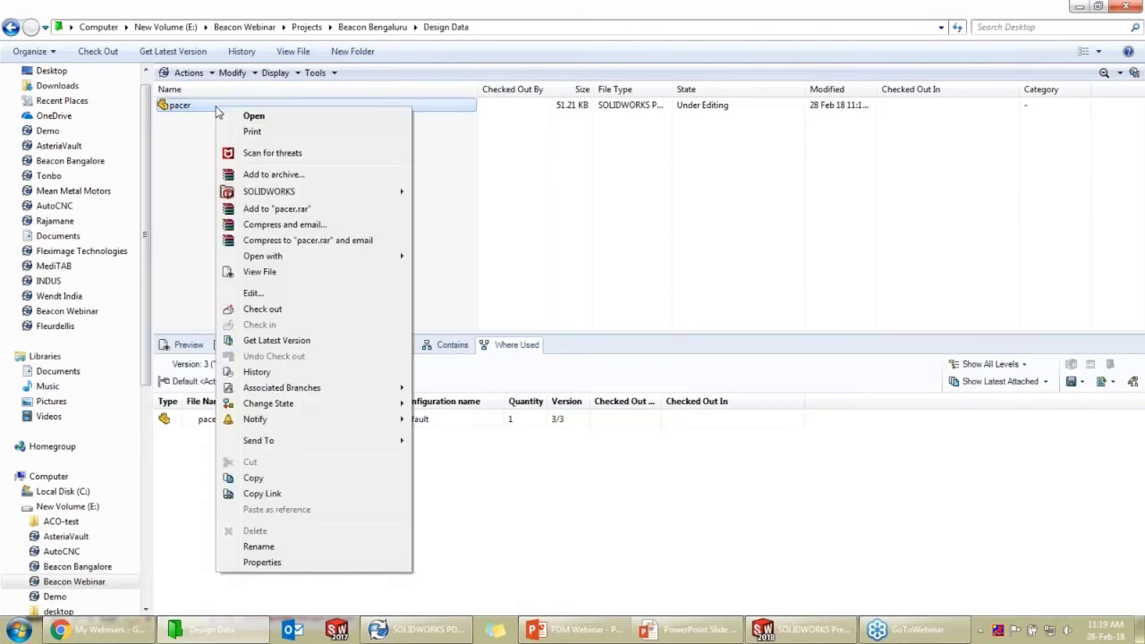
mouse_move(314, 406)
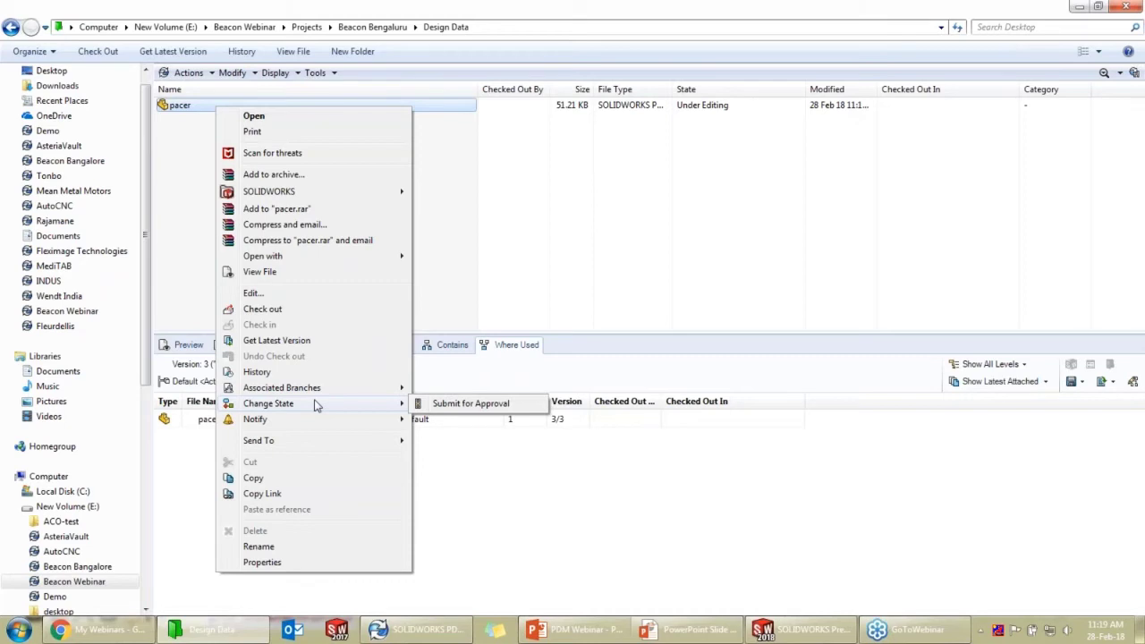
left_click(723, 128)
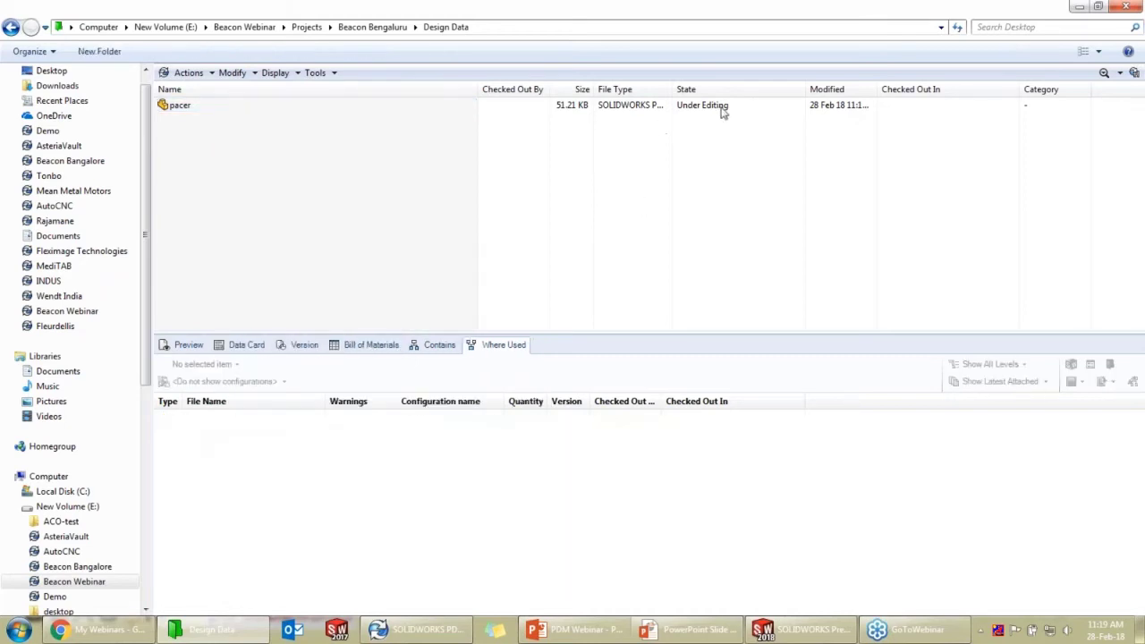
left_click(262, 111)
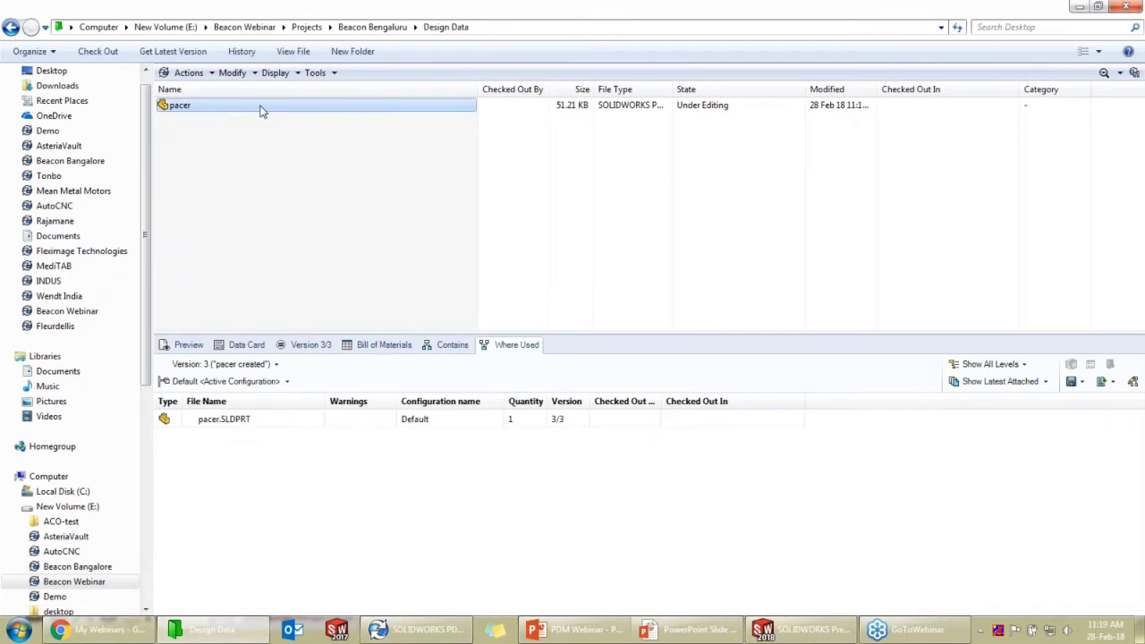
Submit pacer for approval with the comment 'kindly approve', moving it to Waiting for Approval
right_click(262, 111)
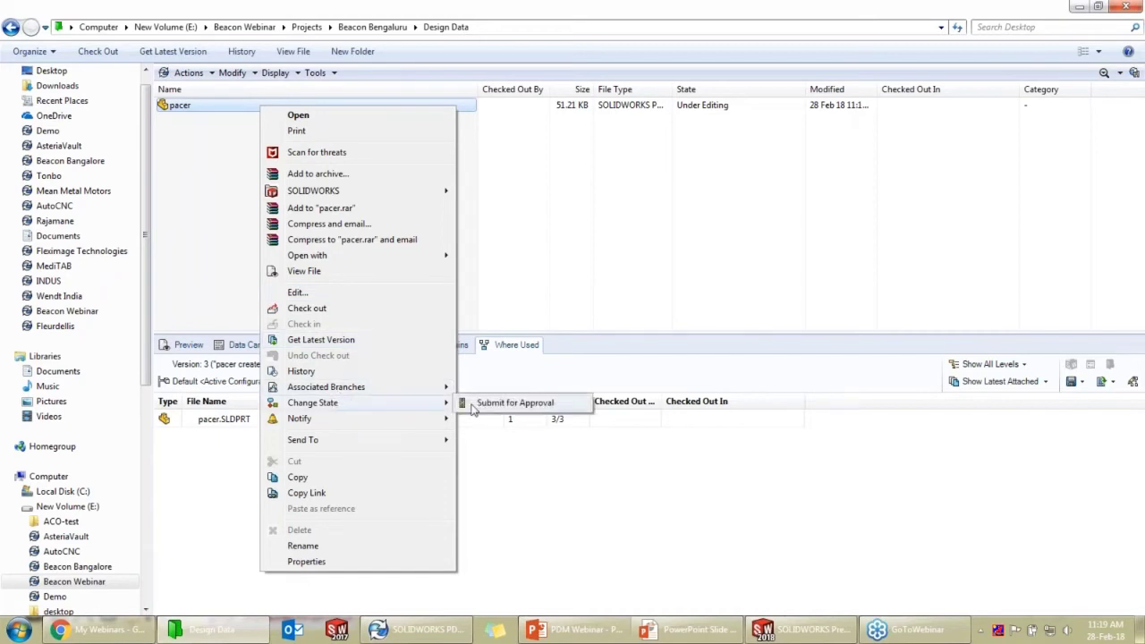
left_click(474, 404)
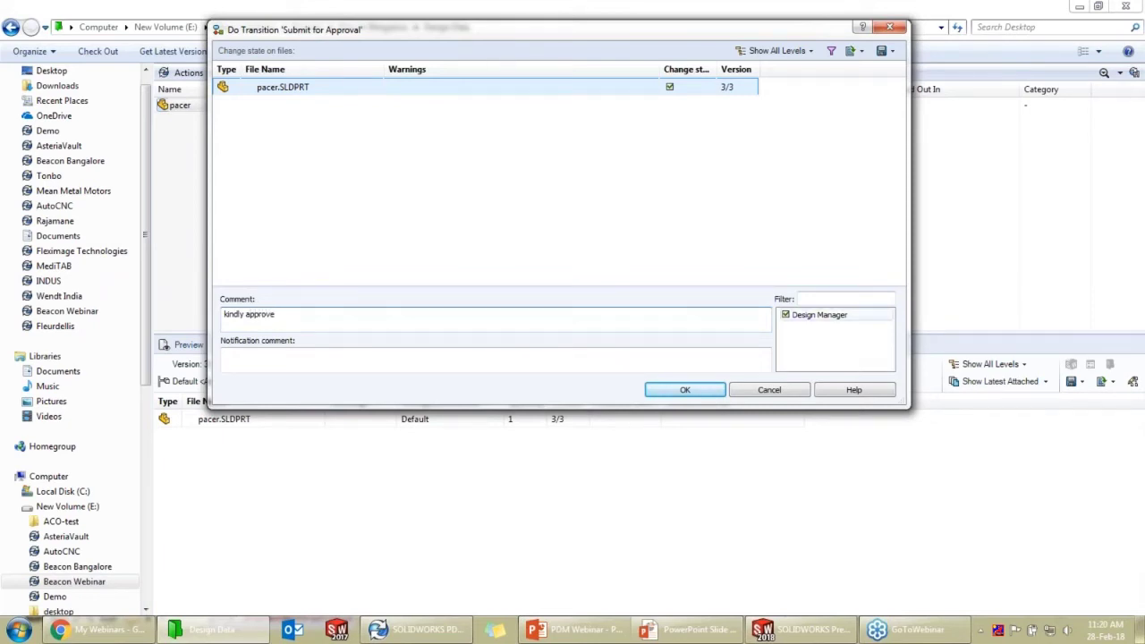
left_click(699, 392)
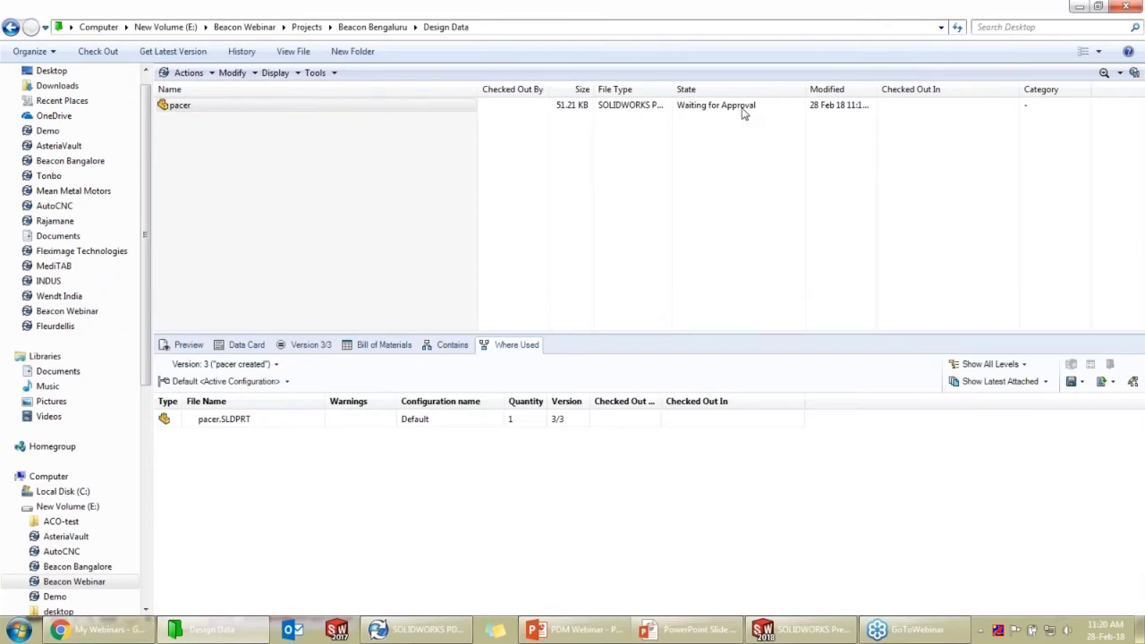
View the Log Off option in the PDM tray menu, then dismiss the menu without logging off
left_click(379, 120)
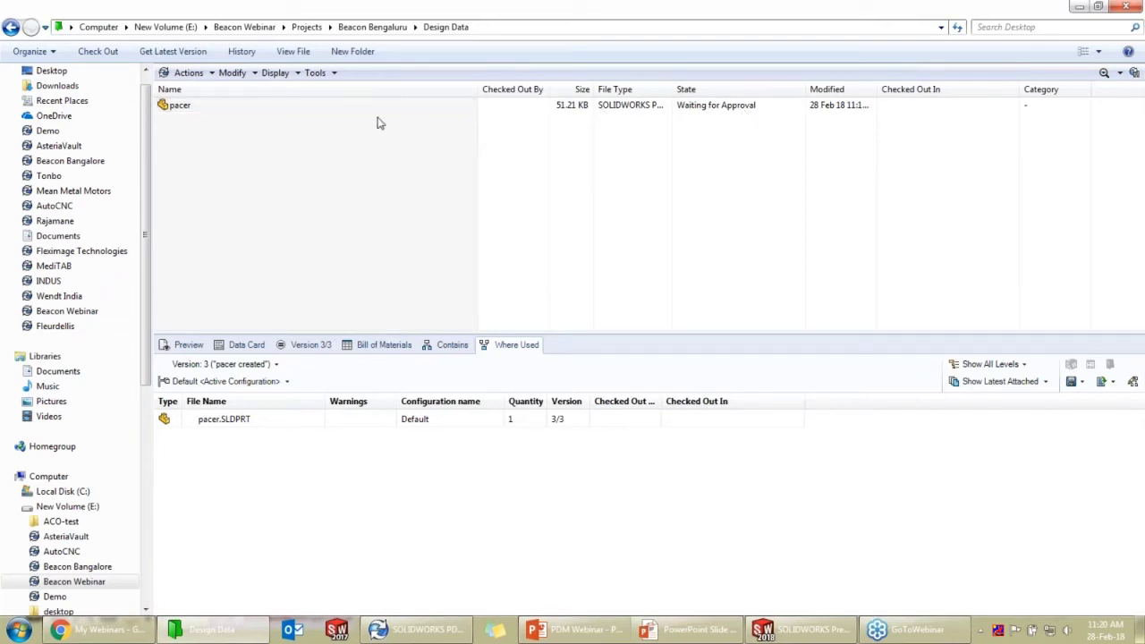
left_click(982, 631)
right_click(993, 492)
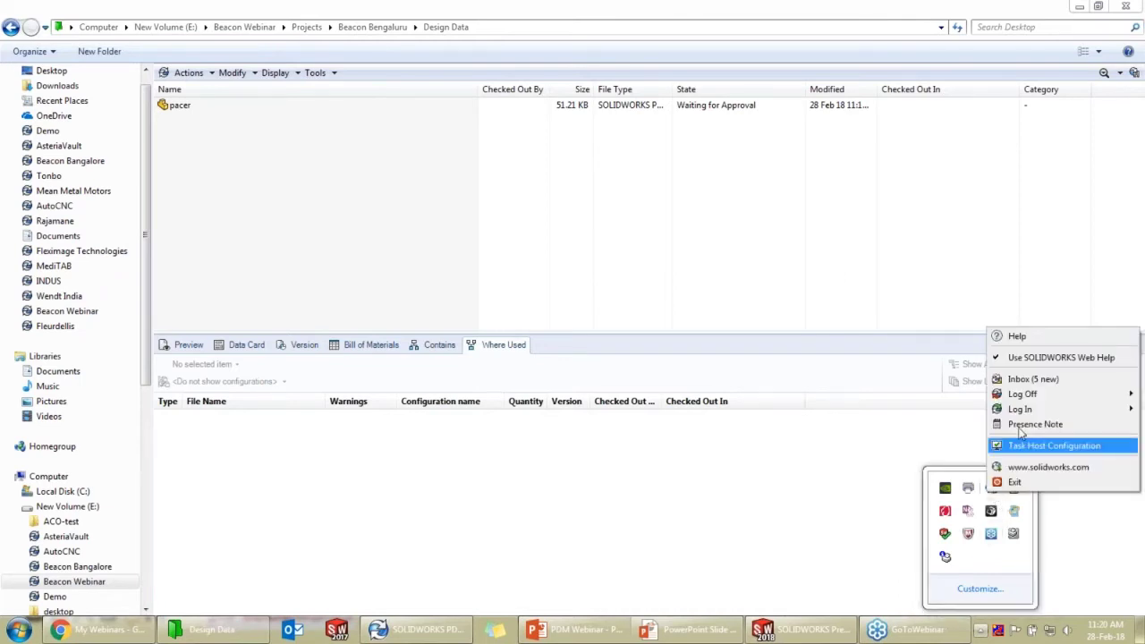
mouse_move(1022, 396)
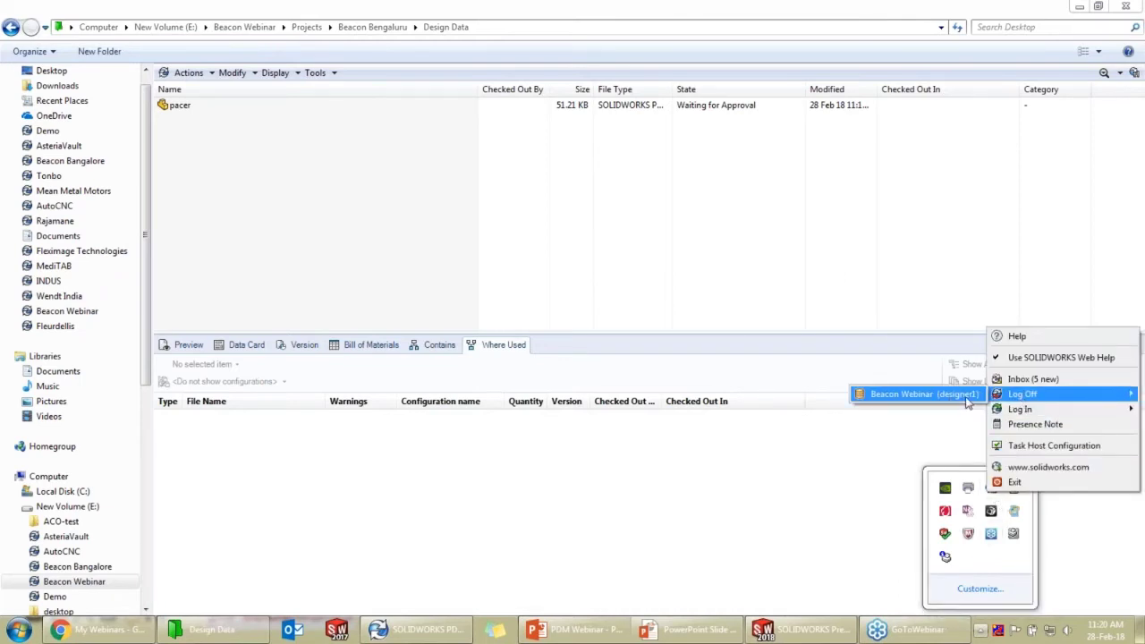
left_click(821, 227)
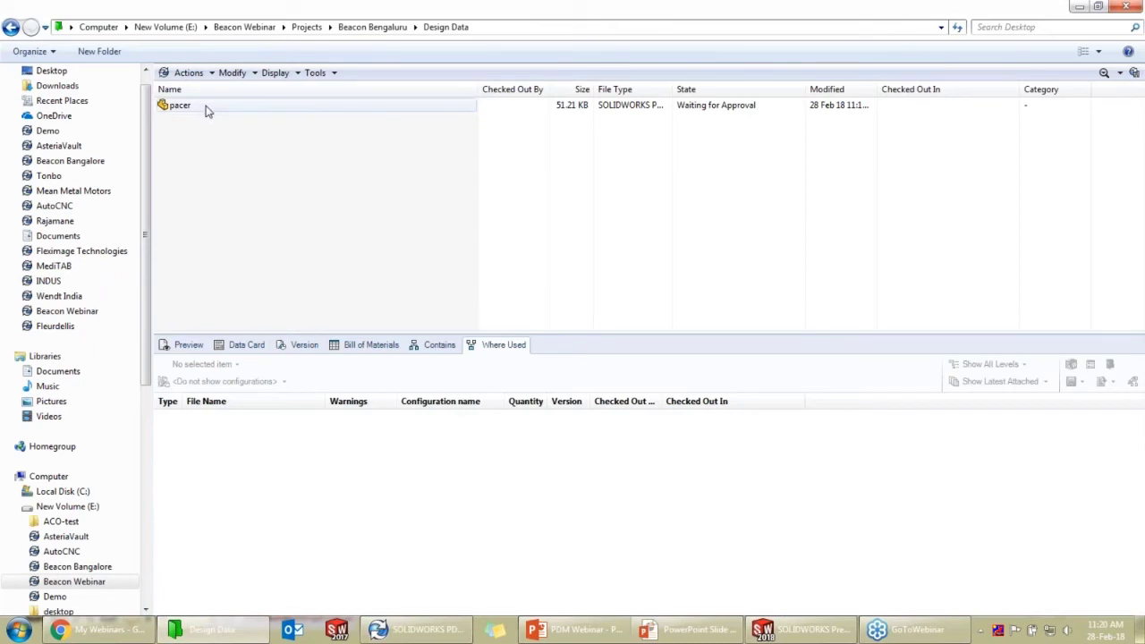
Open pacer read-only in SOLIDWORKS, showing version 3/3 Waiting for Approval
right_click(205, 109)
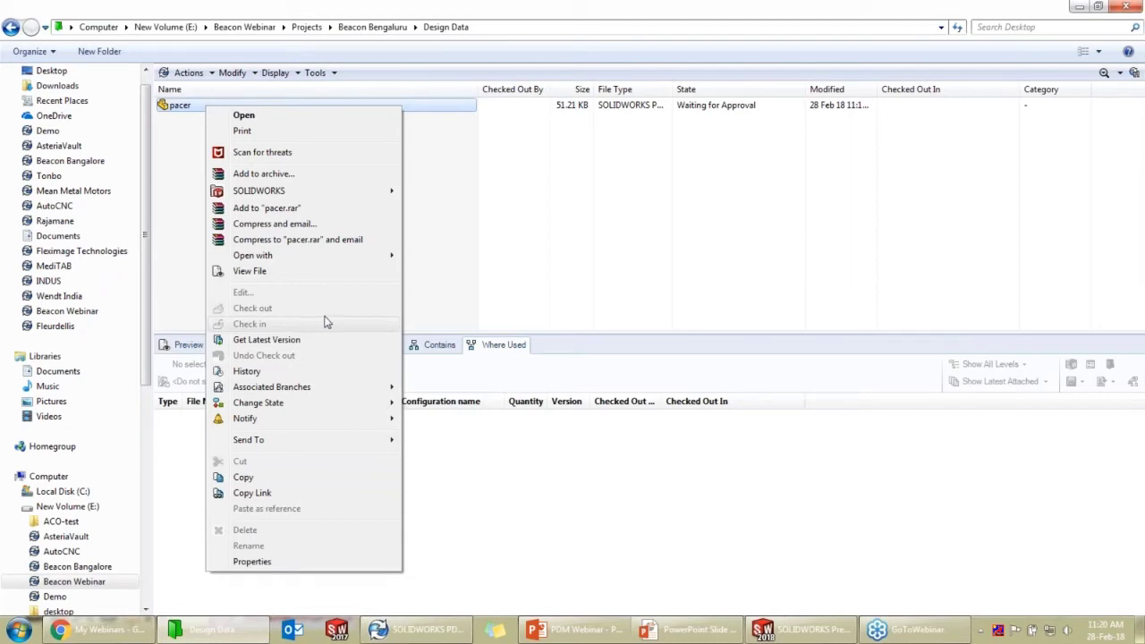
left_click(543, 209)
double_click(426, 106)
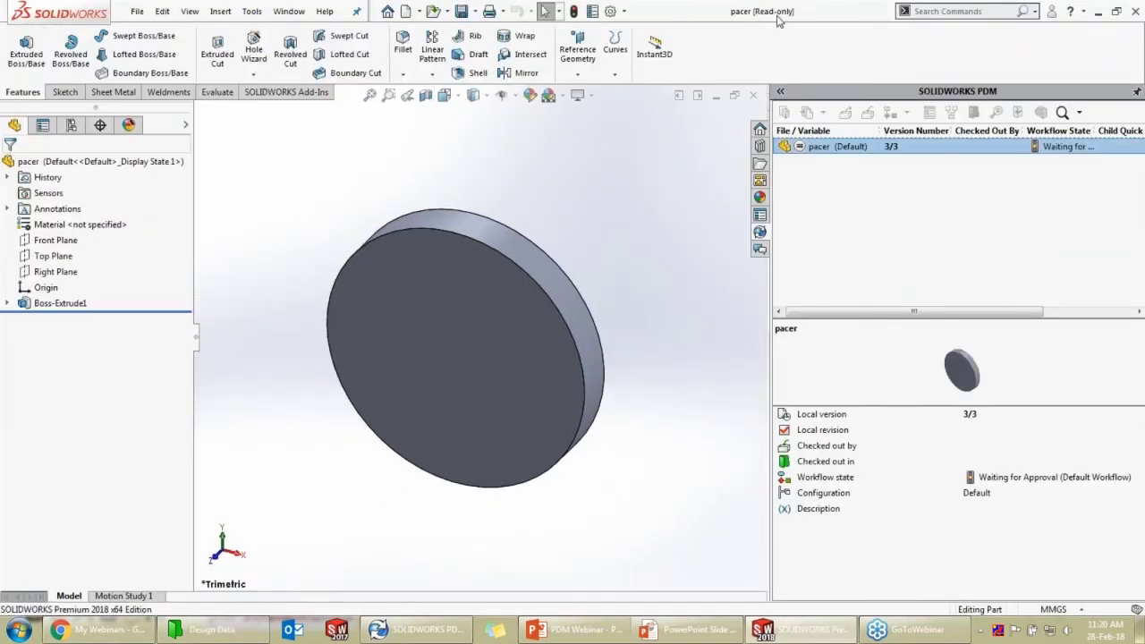
Close pacer, minimize SOLIDWORKS, and log off the Beacon Webinar vault
left_click(755, 97)
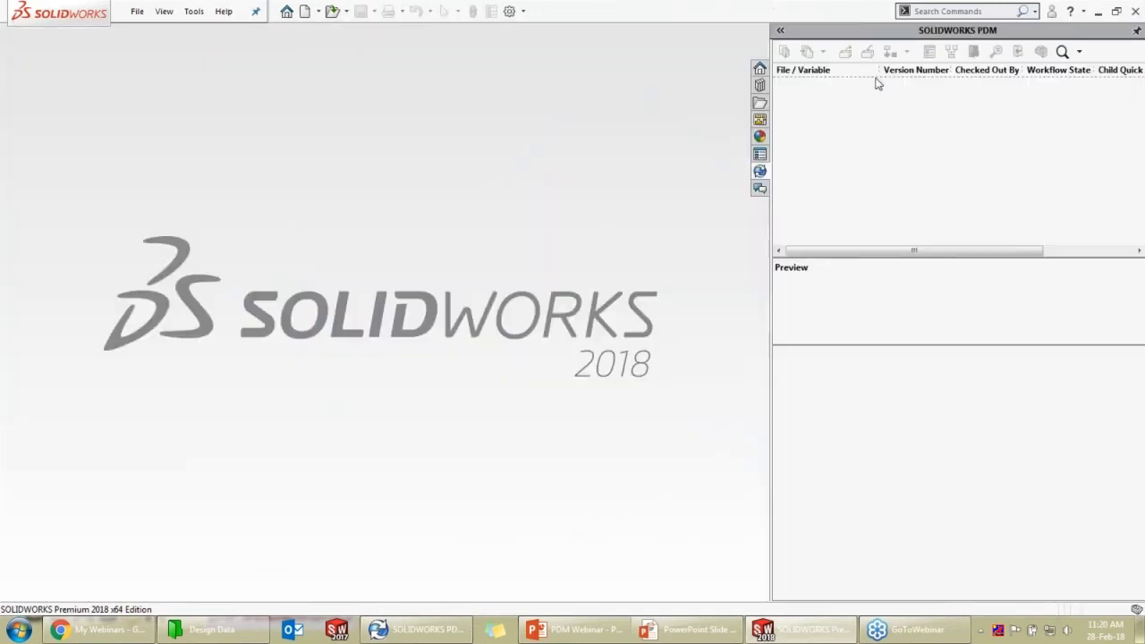
left_click(1099, 13)
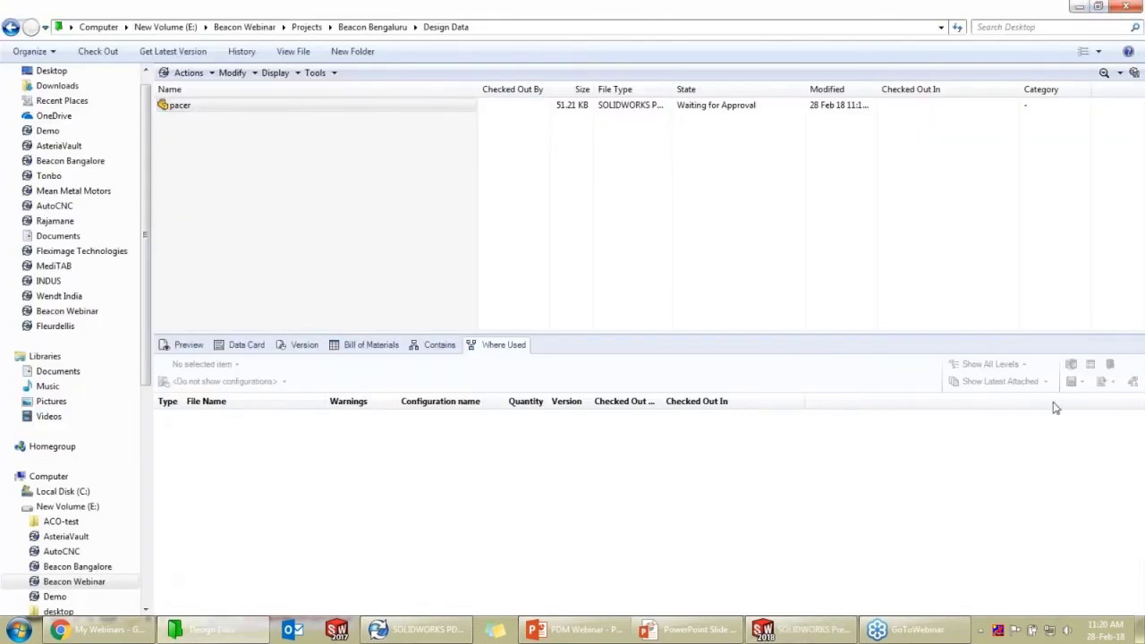
left_click(980, 630)
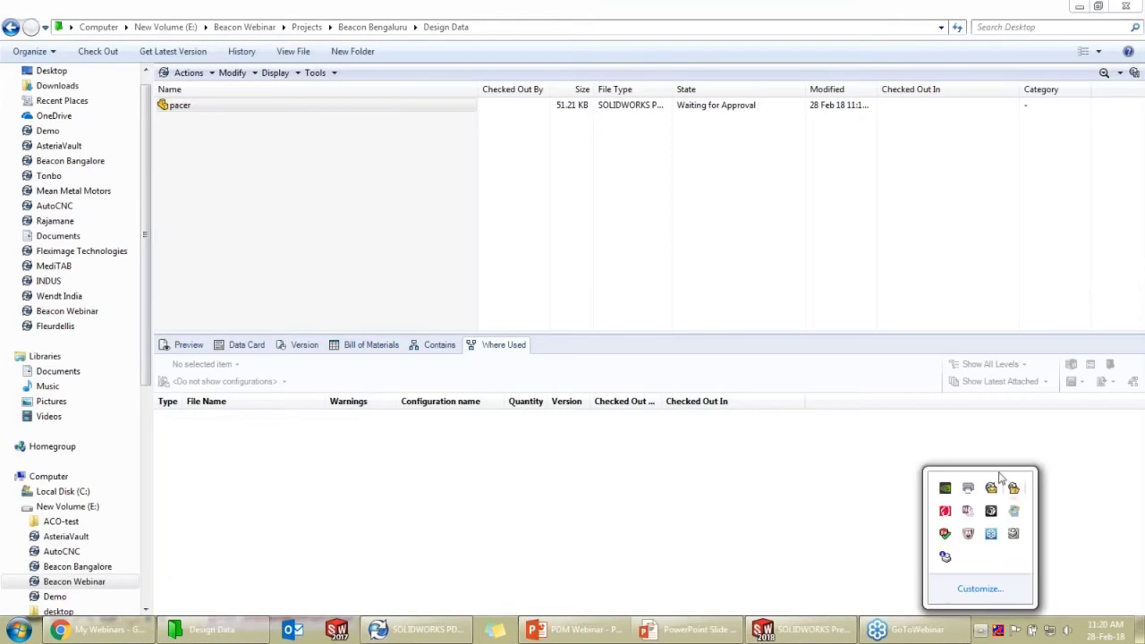
right_click(991, 488)
mouse_move(1024, 383)
left_click(957, 383)
Log back into the Beacon Webinar vault under a different user account
left_click(980, 630)
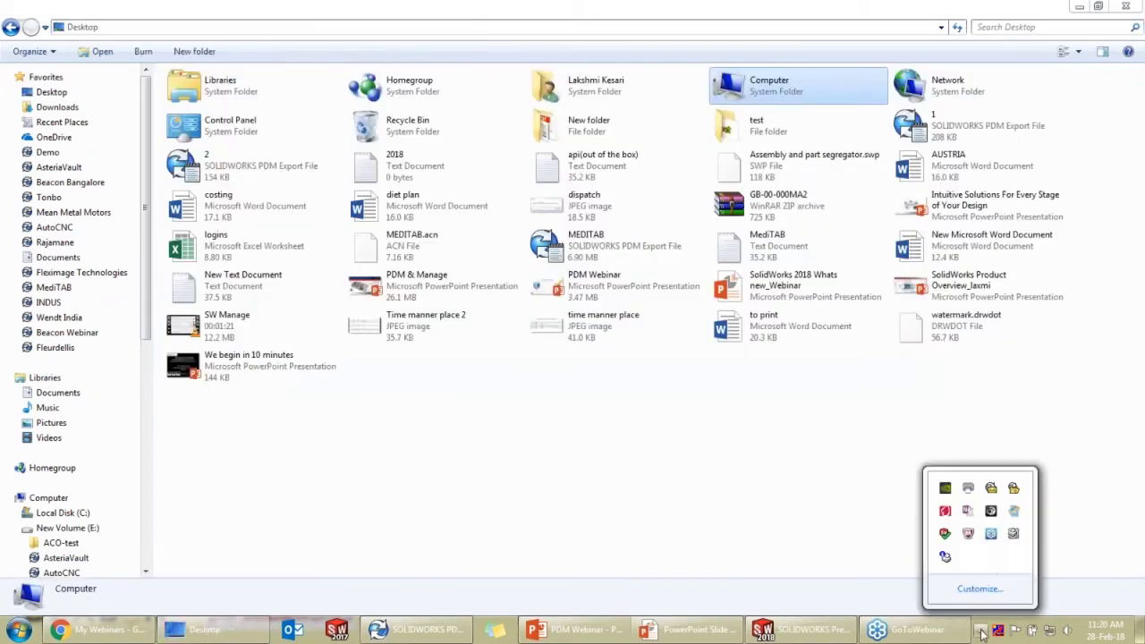
right_click(992, 487)
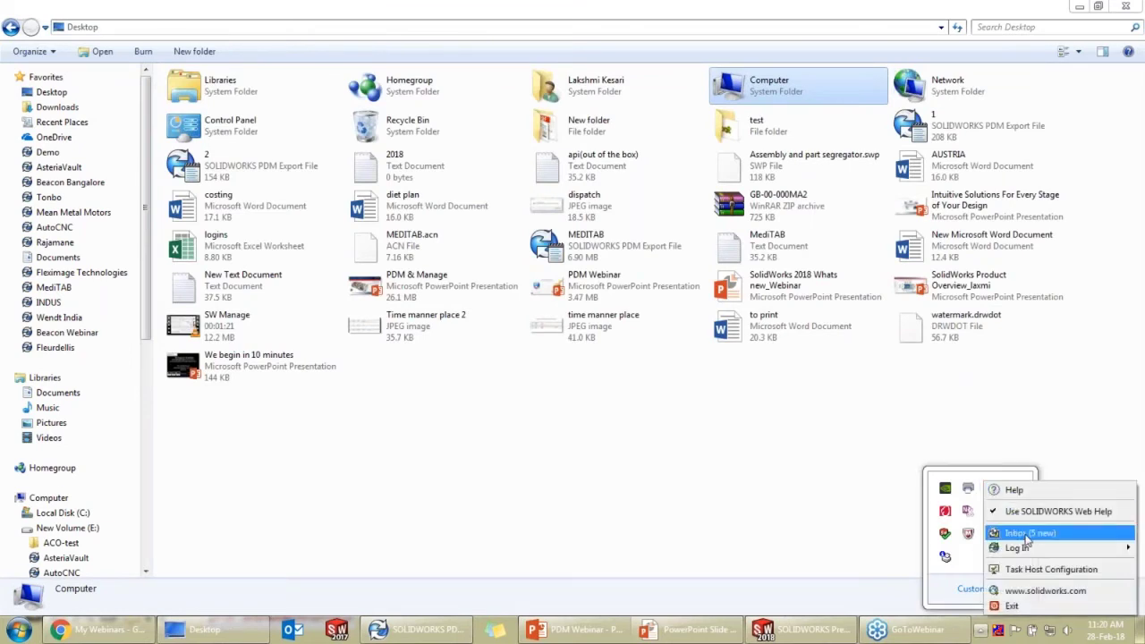
mouse_move(1020, 547)
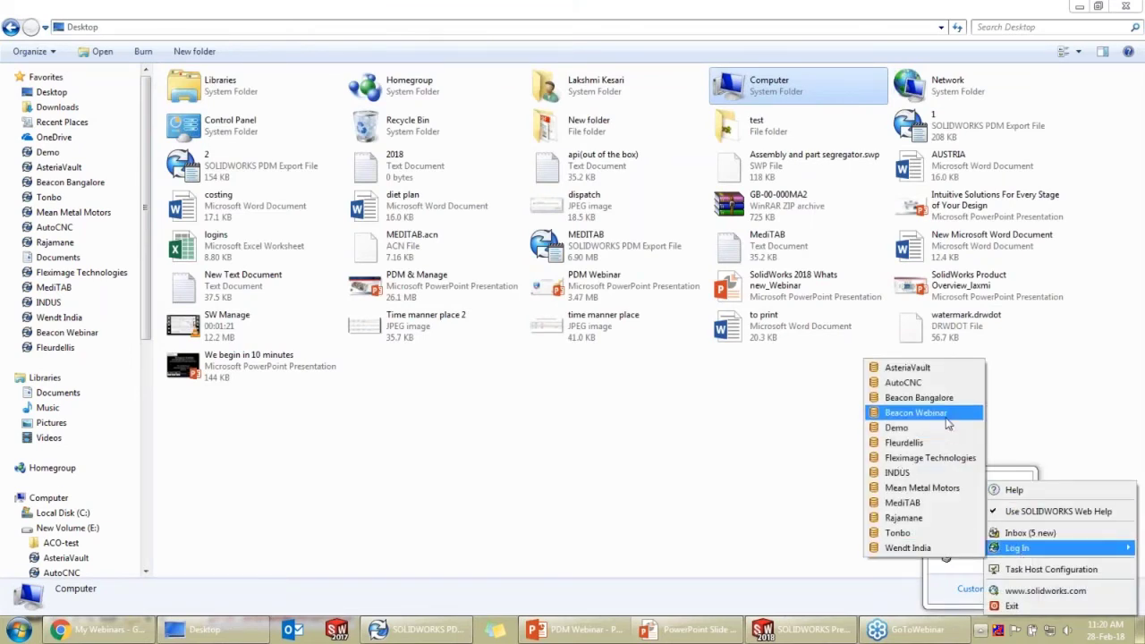
left_click(946, 419)
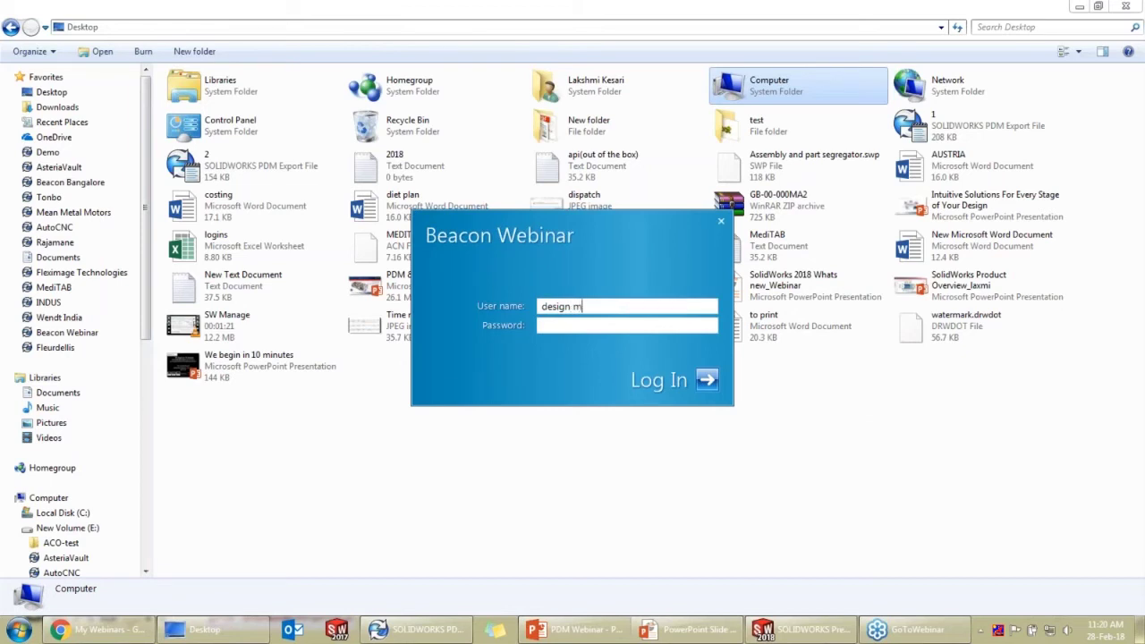
key("Return")
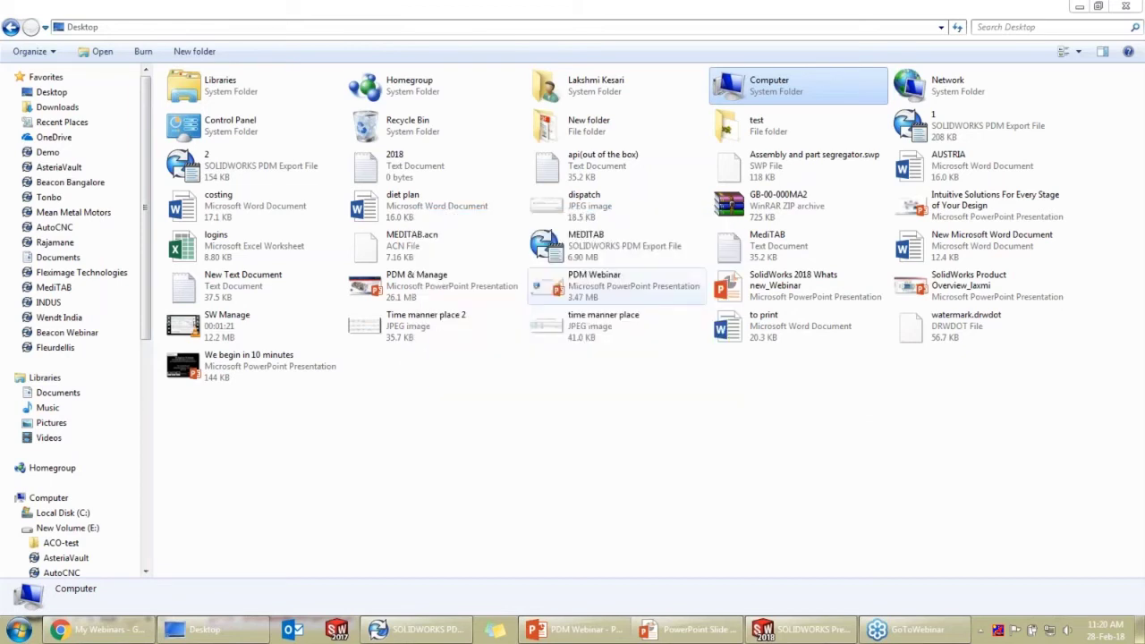
Browse to Projects > Beacon Bengaluru > Design Data in the vault and select pacer
left_click(76, 334)
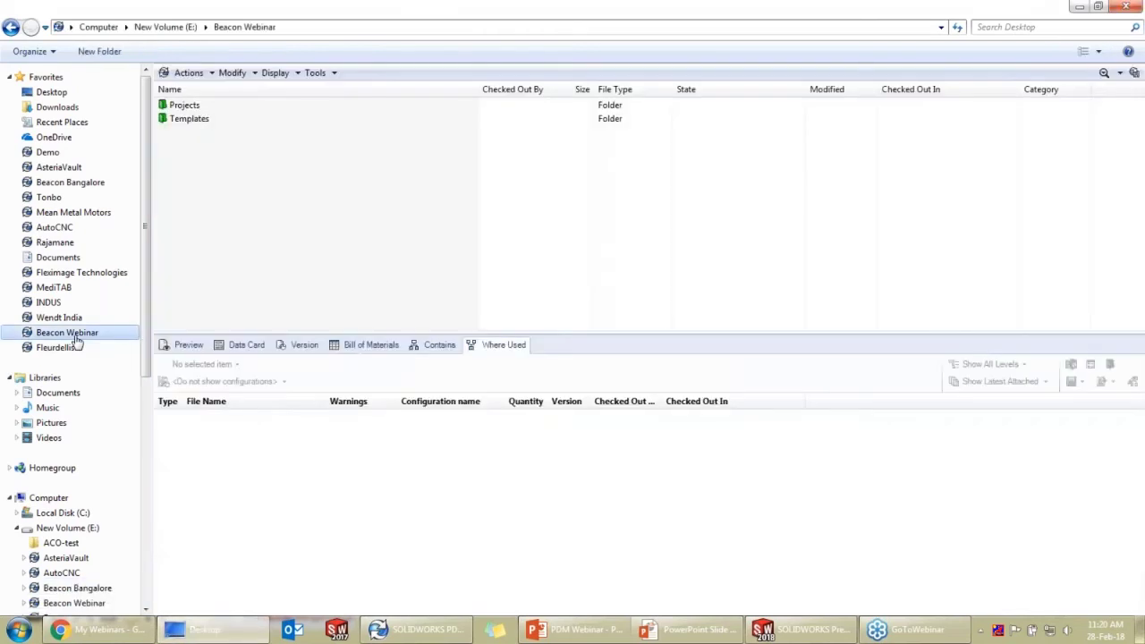
double_click(312, 105)
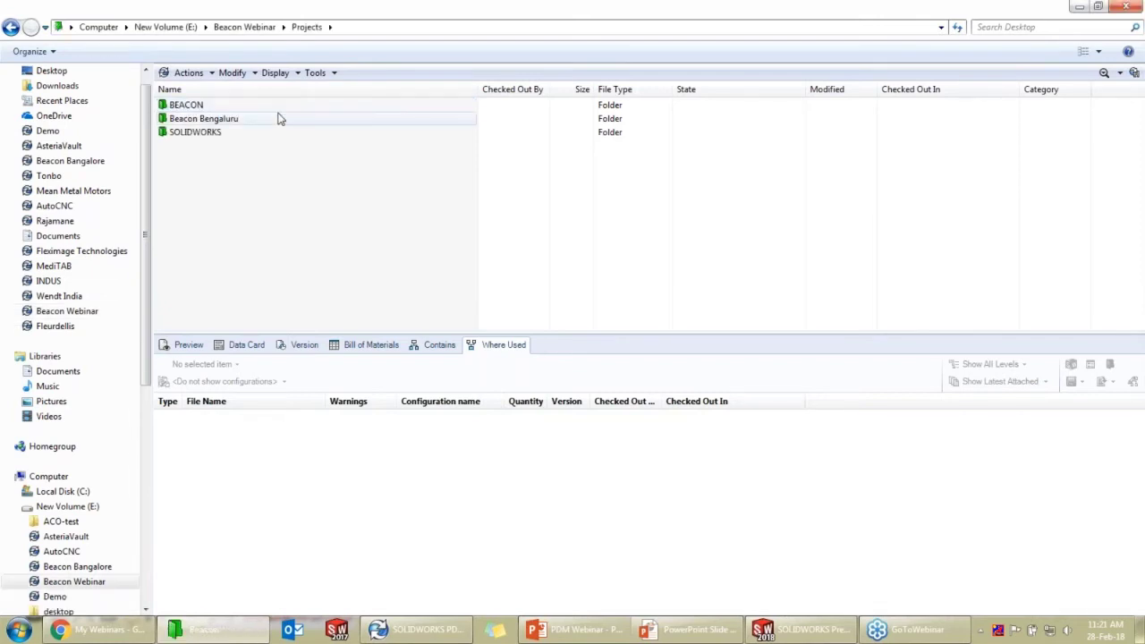
double_click(275, 122)
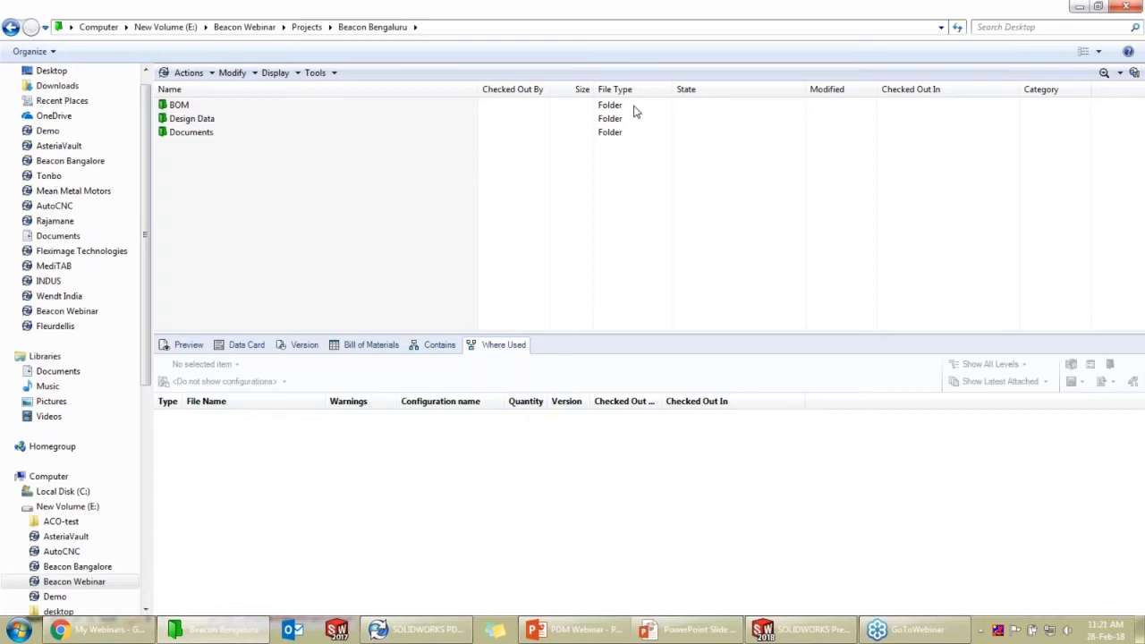
double_click(340, 121)
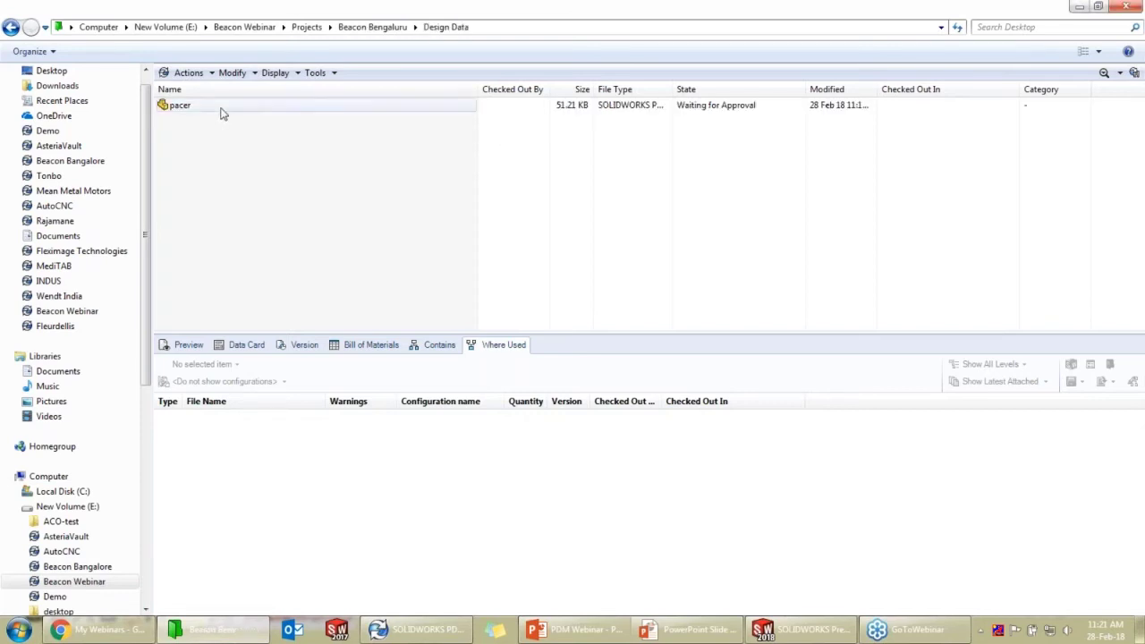
left_click(222, 110)
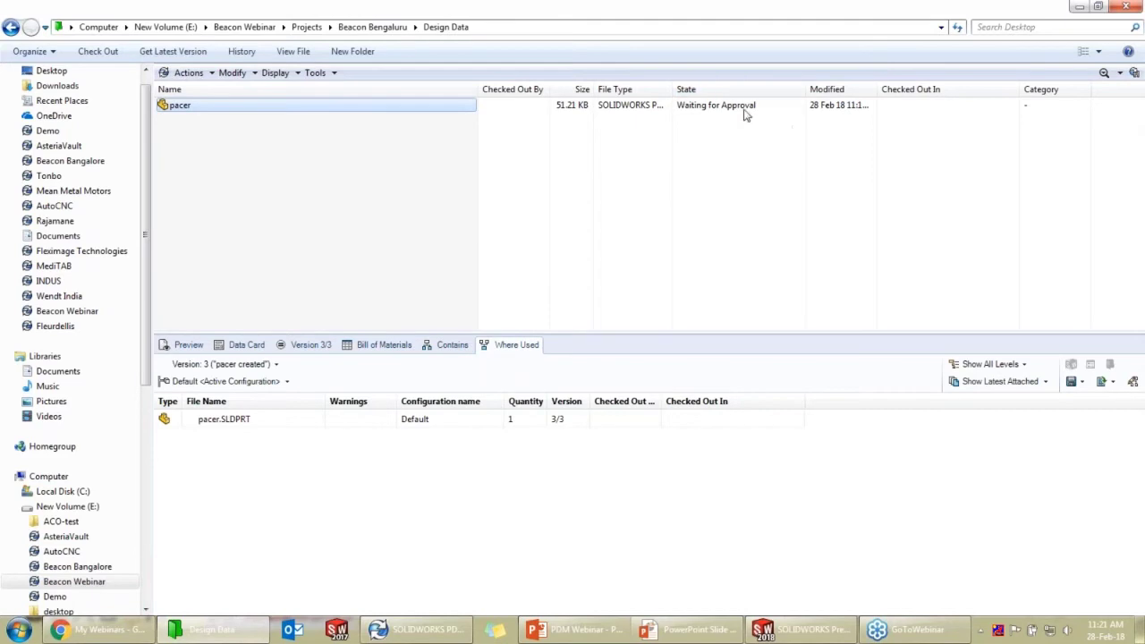
Review the new vault notifications, then close them
right_click(281, 106)
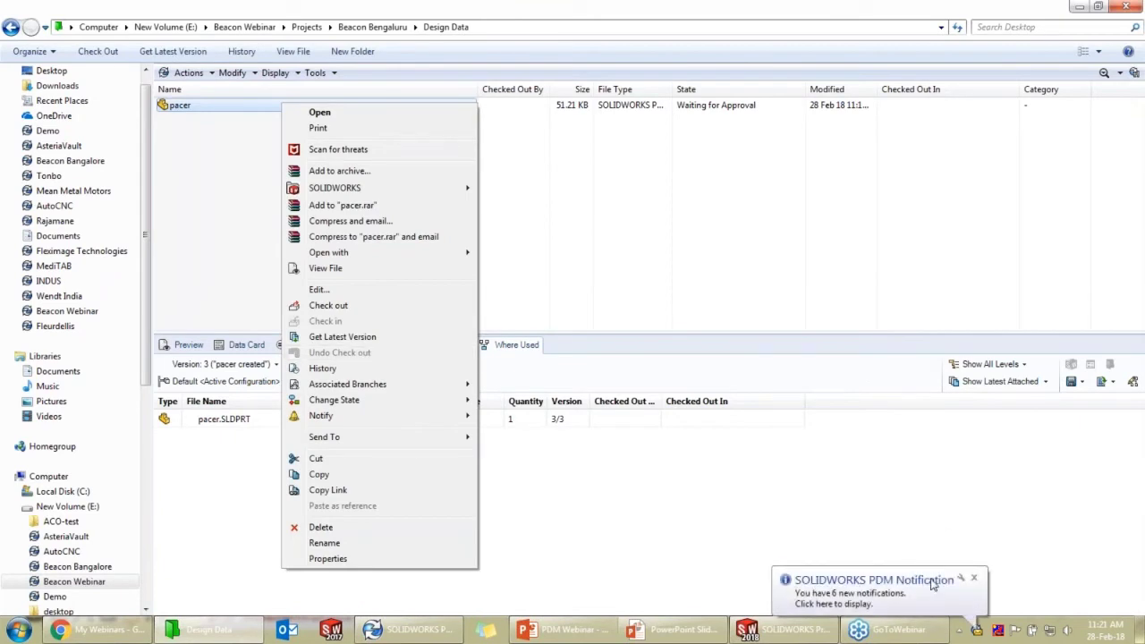
left_click(979, 630)
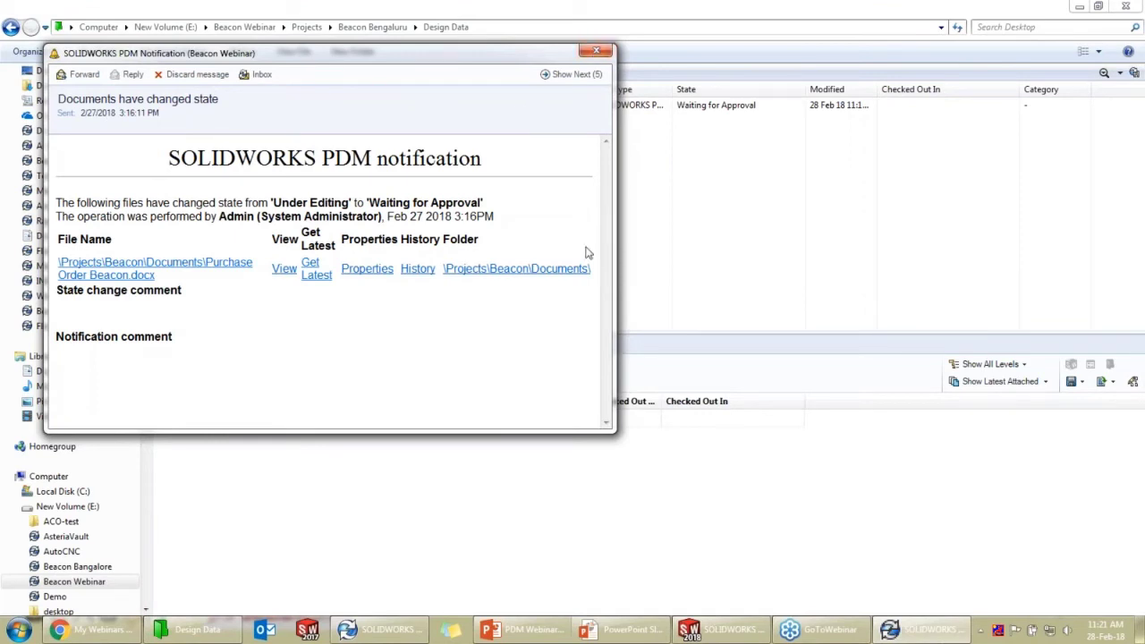
left_click(598, 51)
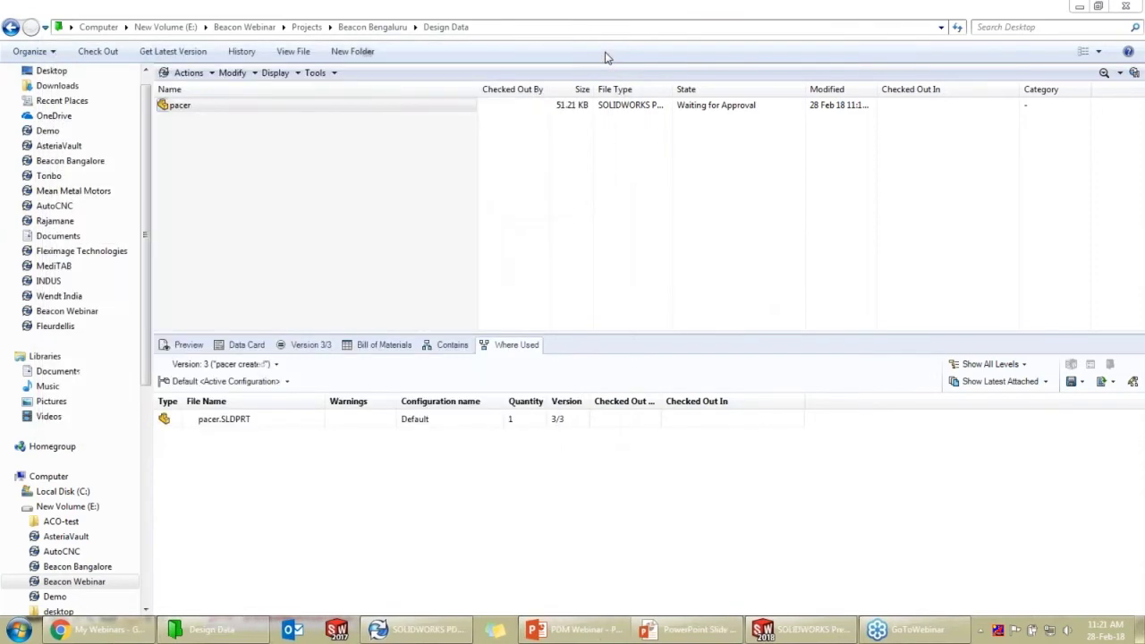
right_click(296, 115)
left_click(178, 253)
Show pacer's 3D preview and rotate the disc to inspect it
left_click(179, 343)
left_click(206, 114)
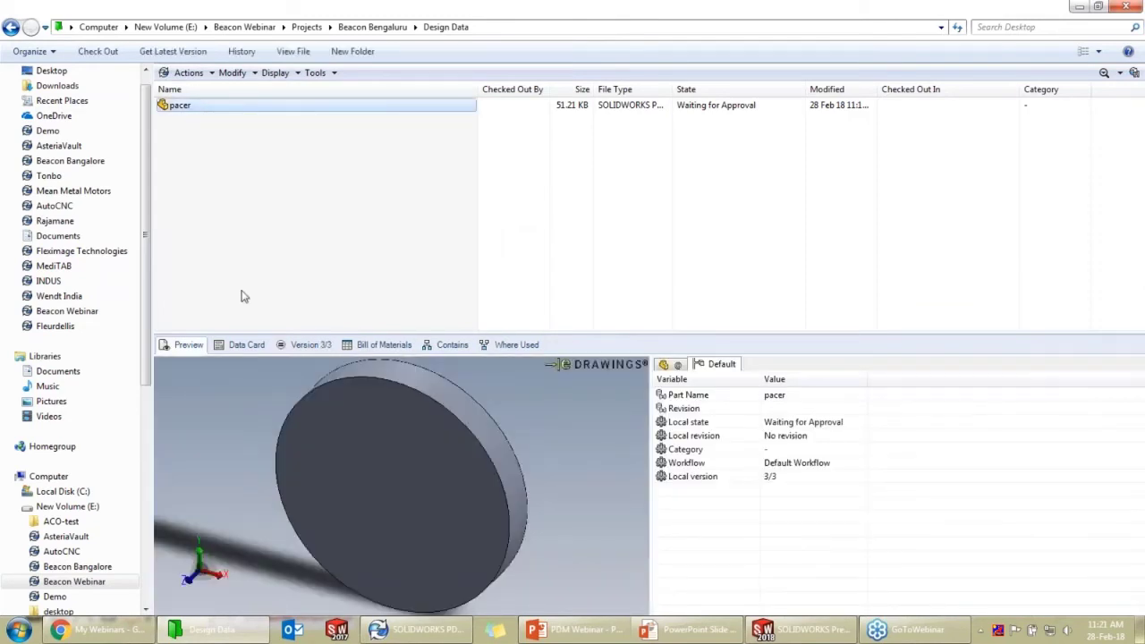
left_click(241, 347)
left_click(195, 347)
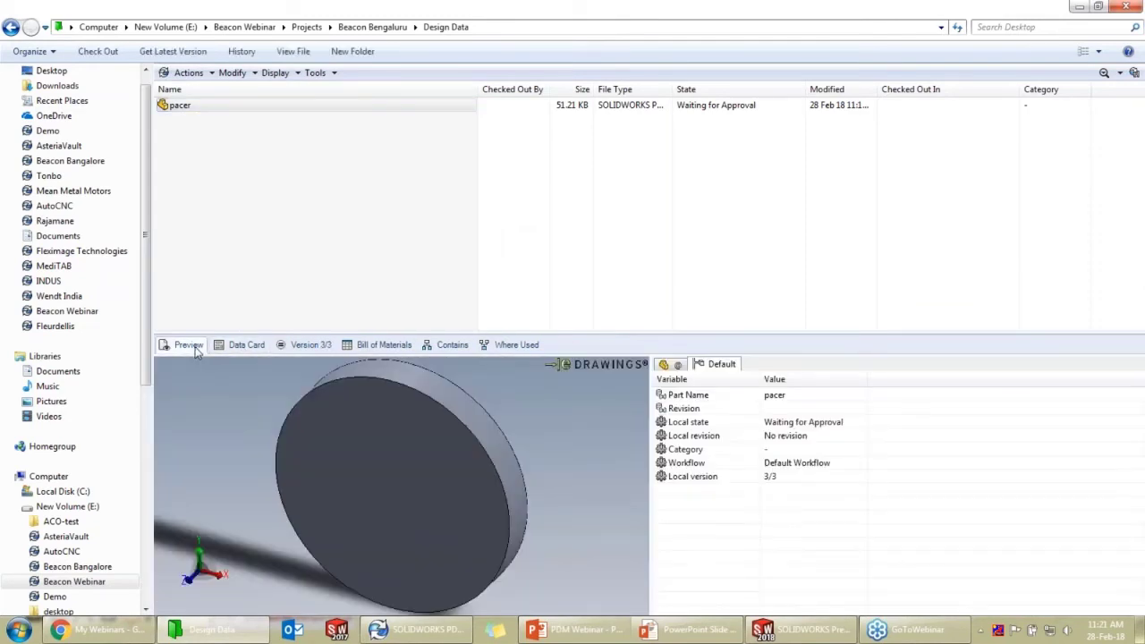
mouse_move(468, 499)
left_mouse_down()
mouse_move(424, 509)
mouse_move(447, 501)
left_mouse_up()
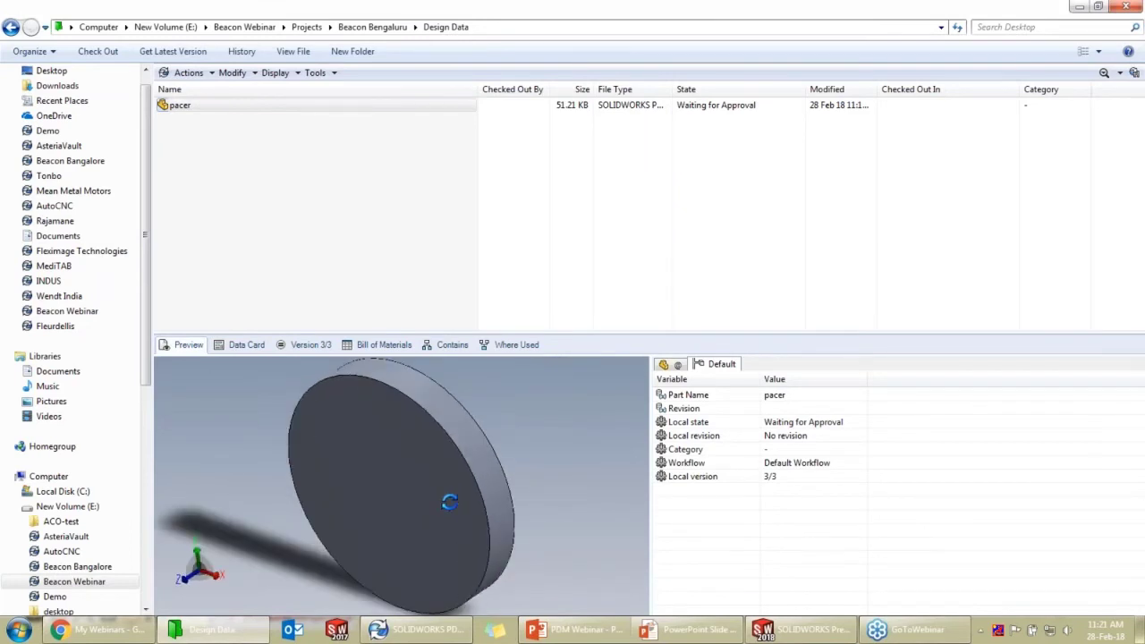
Send pacer back via Editing Required with comment 'kindly reduce the diameter', notifying the first designer
right_click(257, 113)
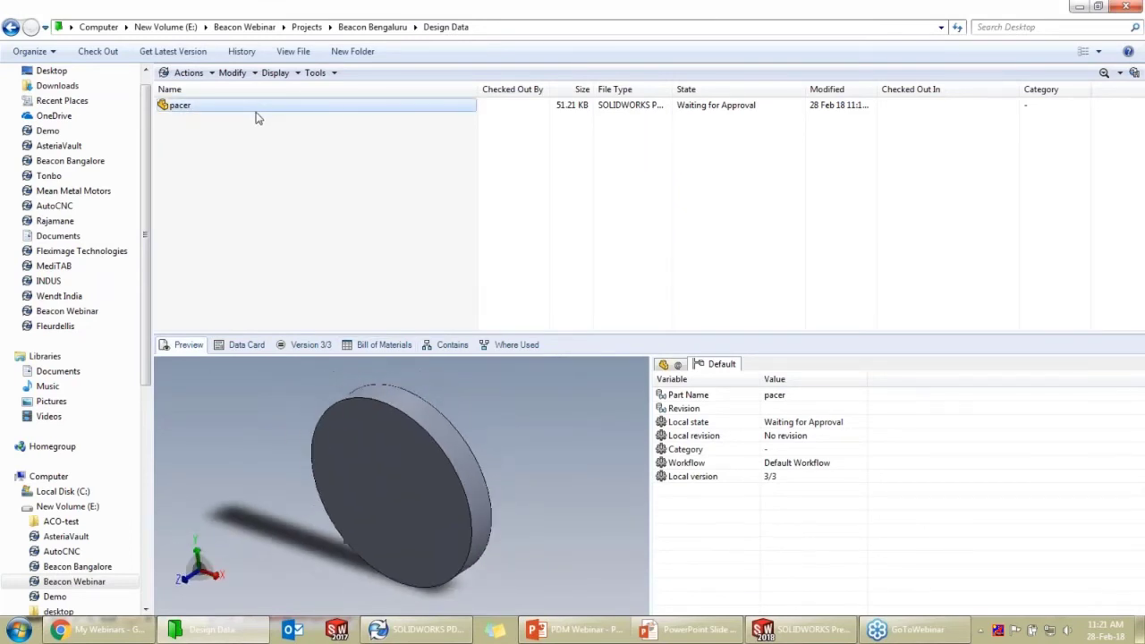
left_click(259, 105)
right_click(259, 106)
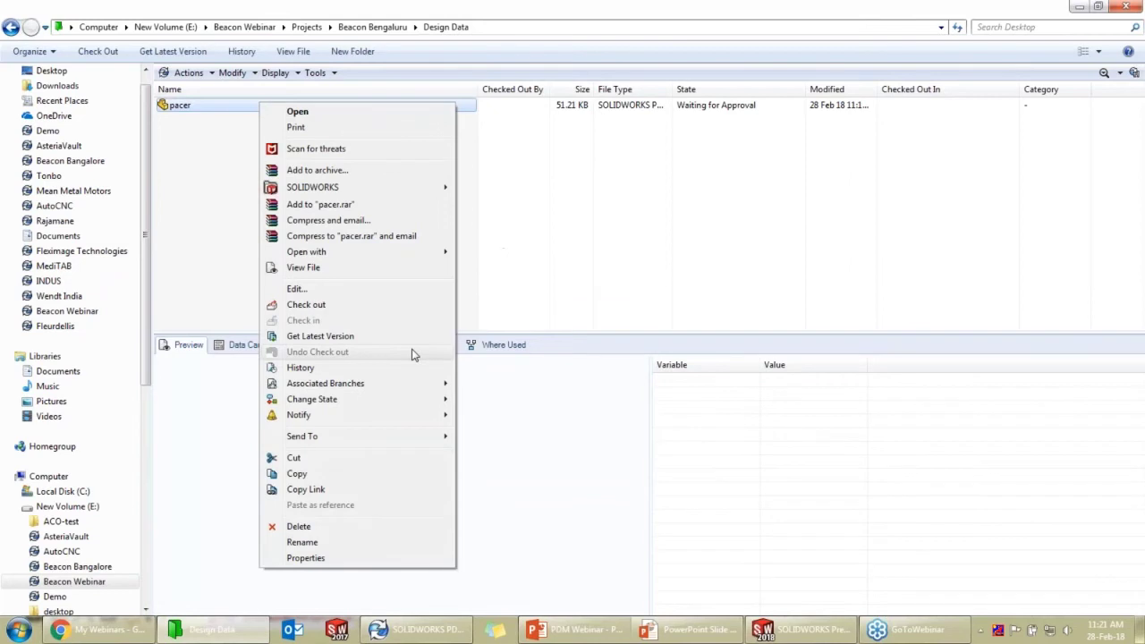
mouse_move(338, 401)
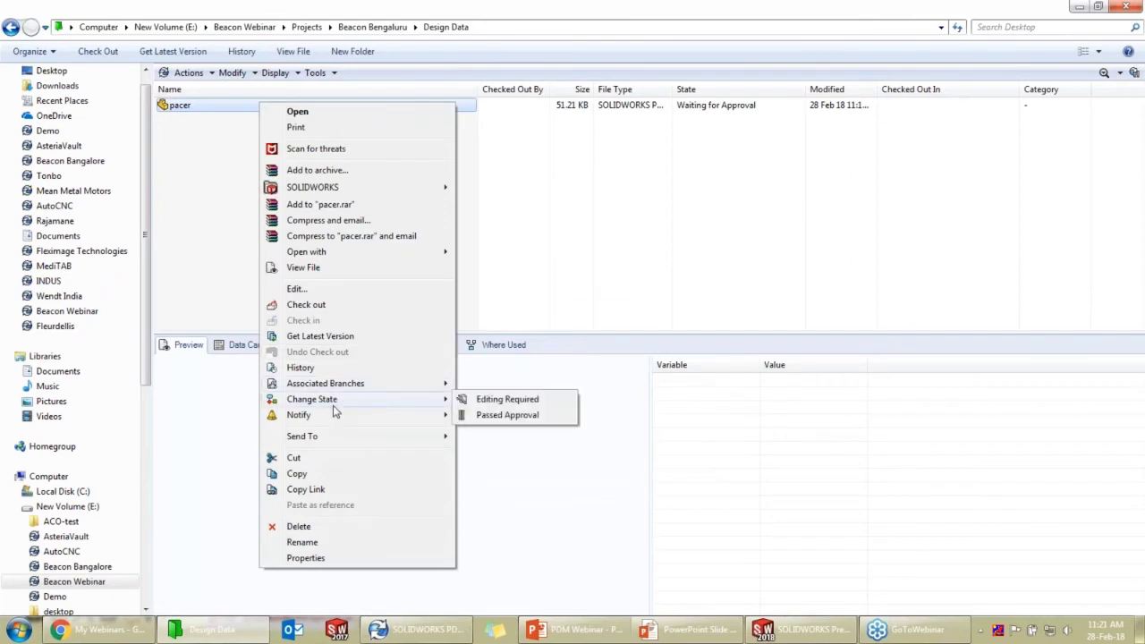
left_click(556, 402)
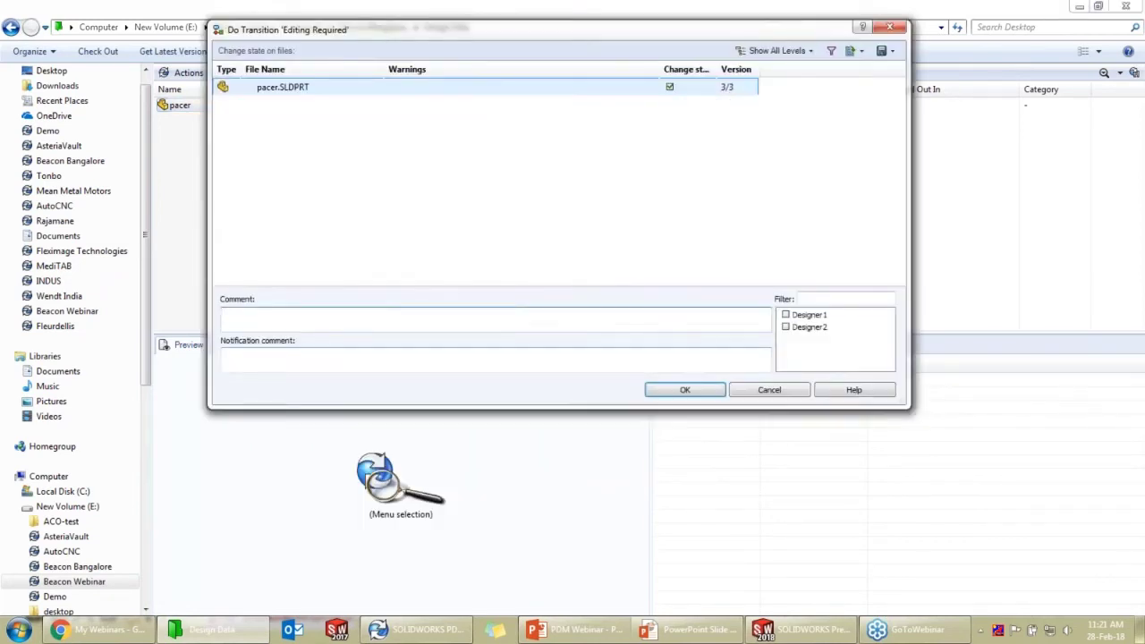
type("kindly")
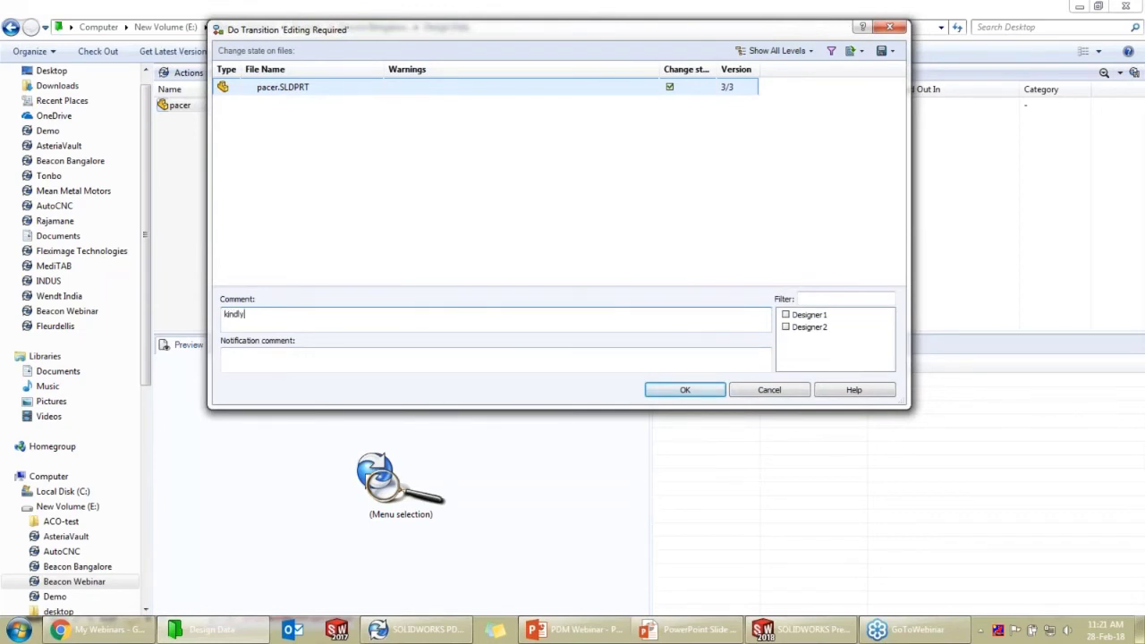
type(" reduce the diameter")
left_click(786, 316)
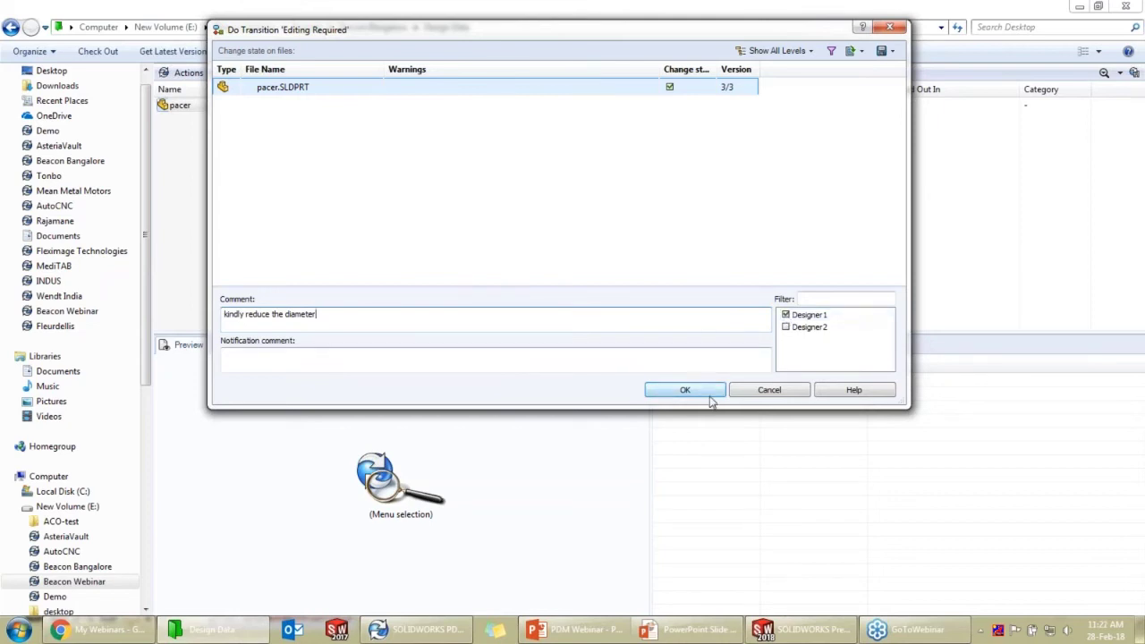
left_click(684, 390)
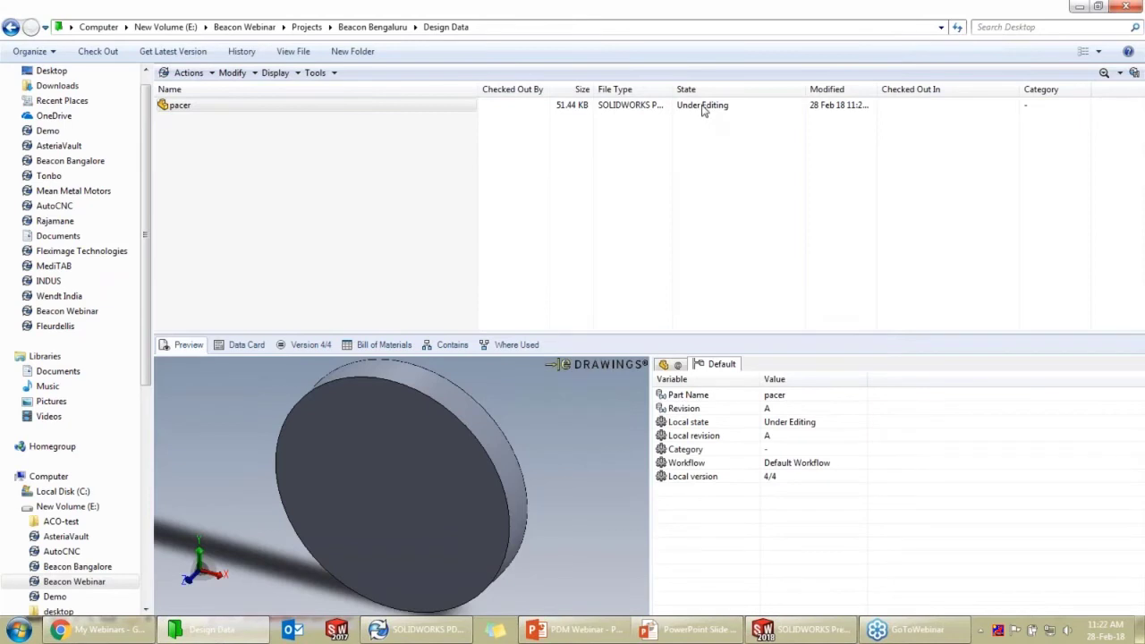
View pacer's revision A data card in a taller pane, briefly checking the PowerPoint slideshow
left_click(251, 349)
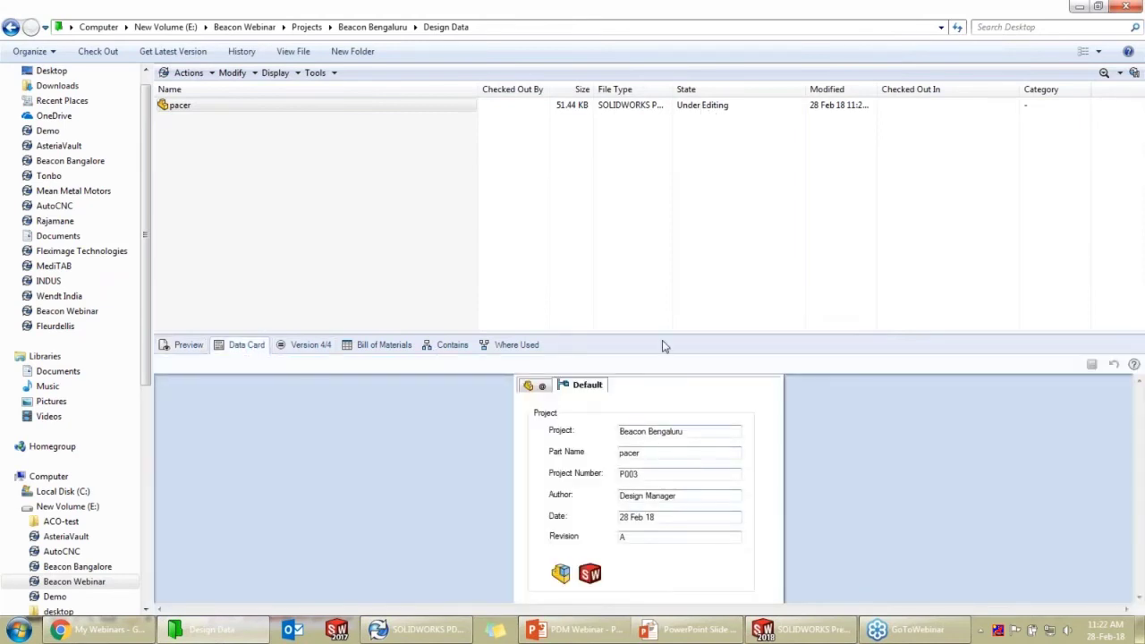
left_click_drag(646, 333, 647, 222)
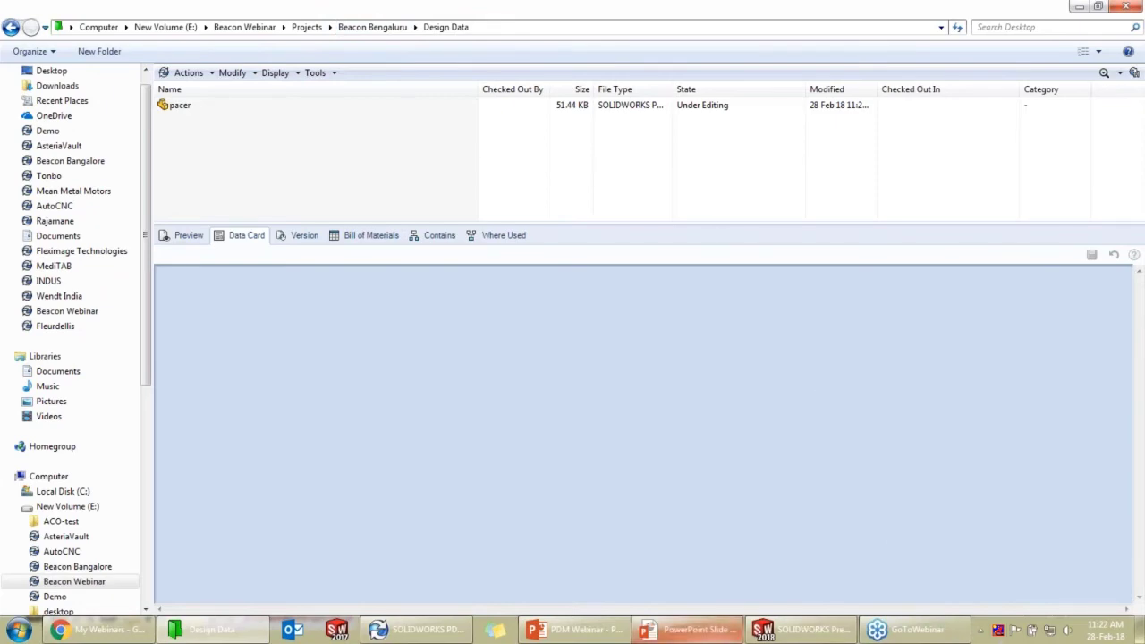
left_click(689, 629)
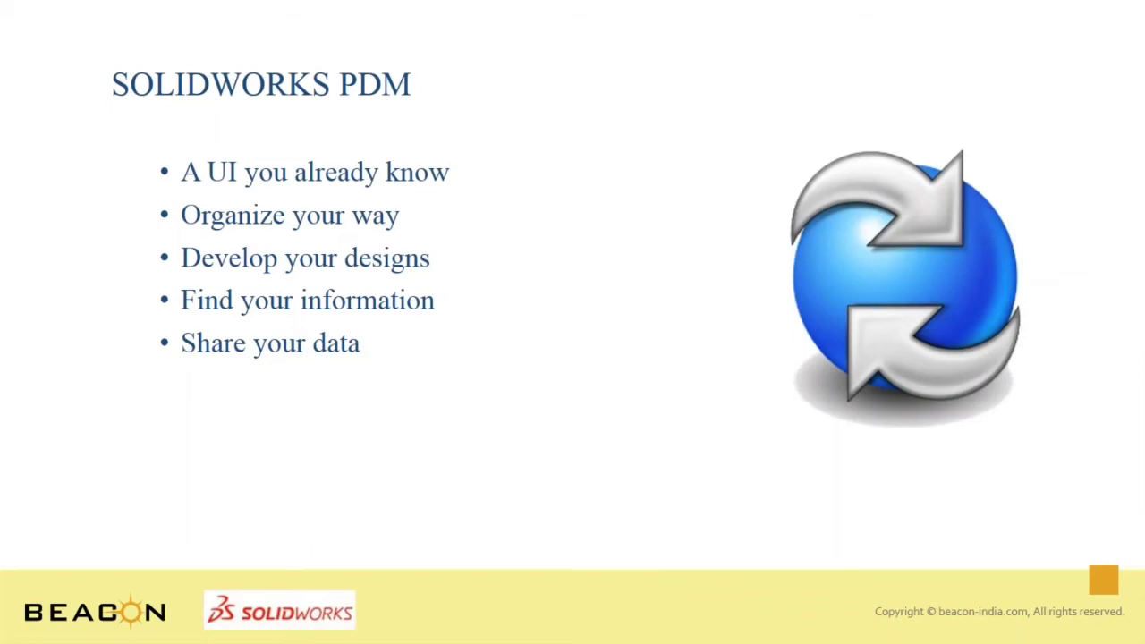
key("super+Tab")
key("super+Tab")
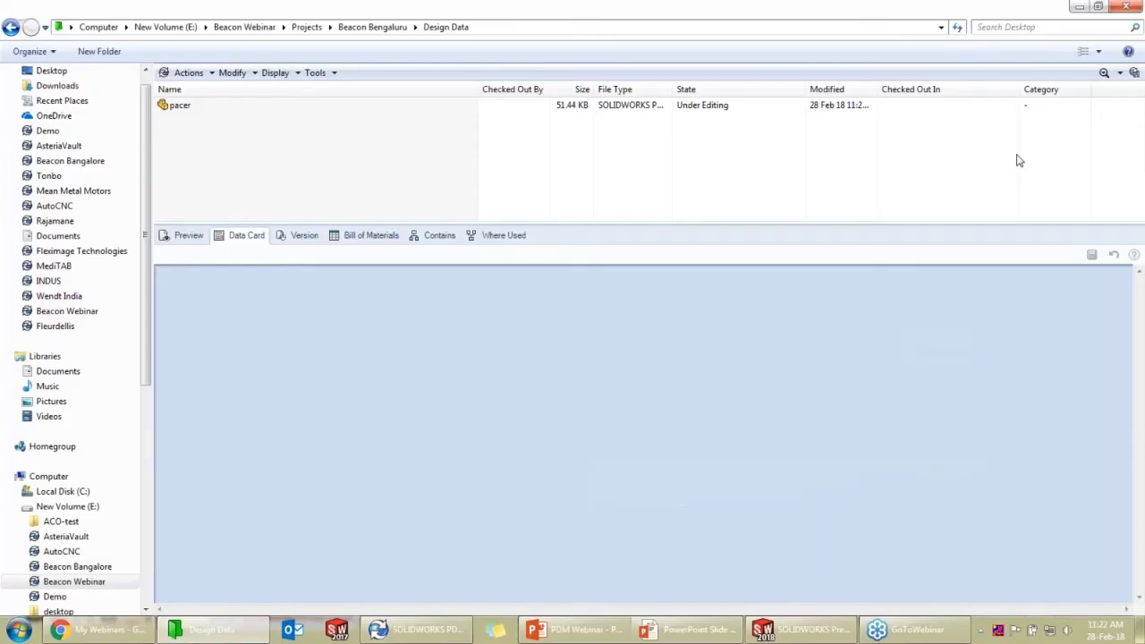
Open and dismiss the vault search options list without running a search
left_click(1118, 75)
left_click(1106, 89)
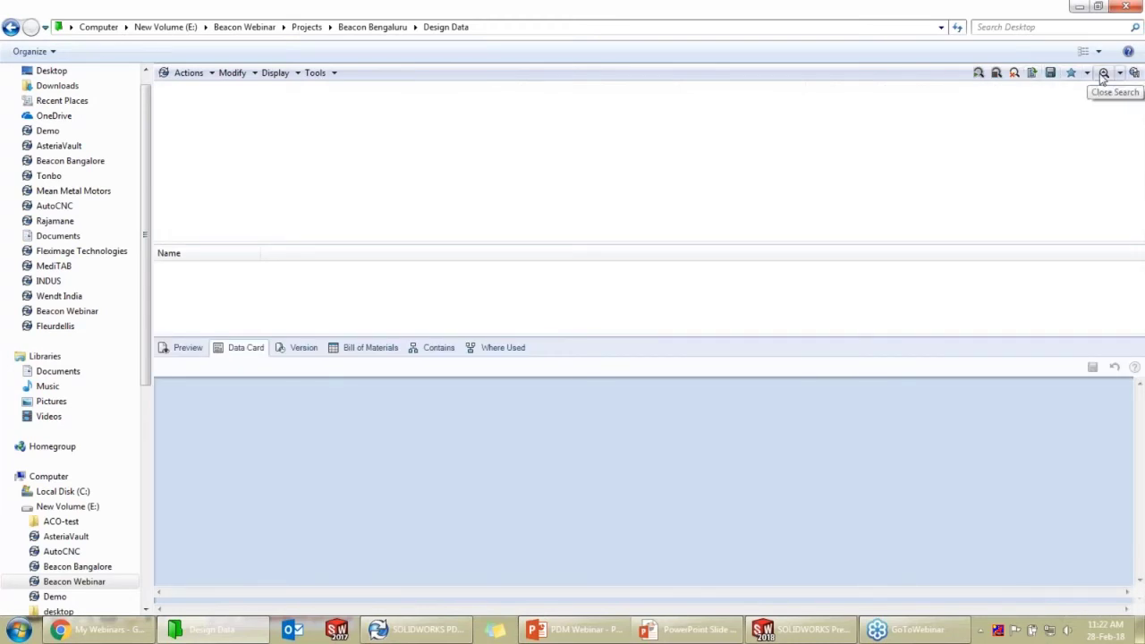
left_click(1103, 74)
left_click(1118, 74)
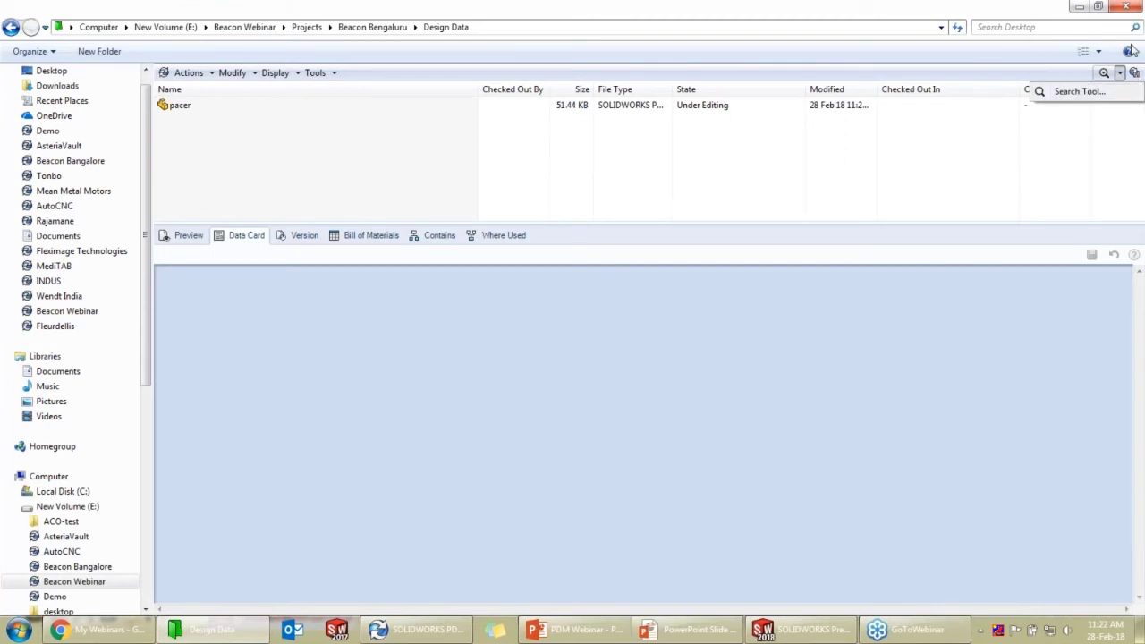
left_click(938, 167)
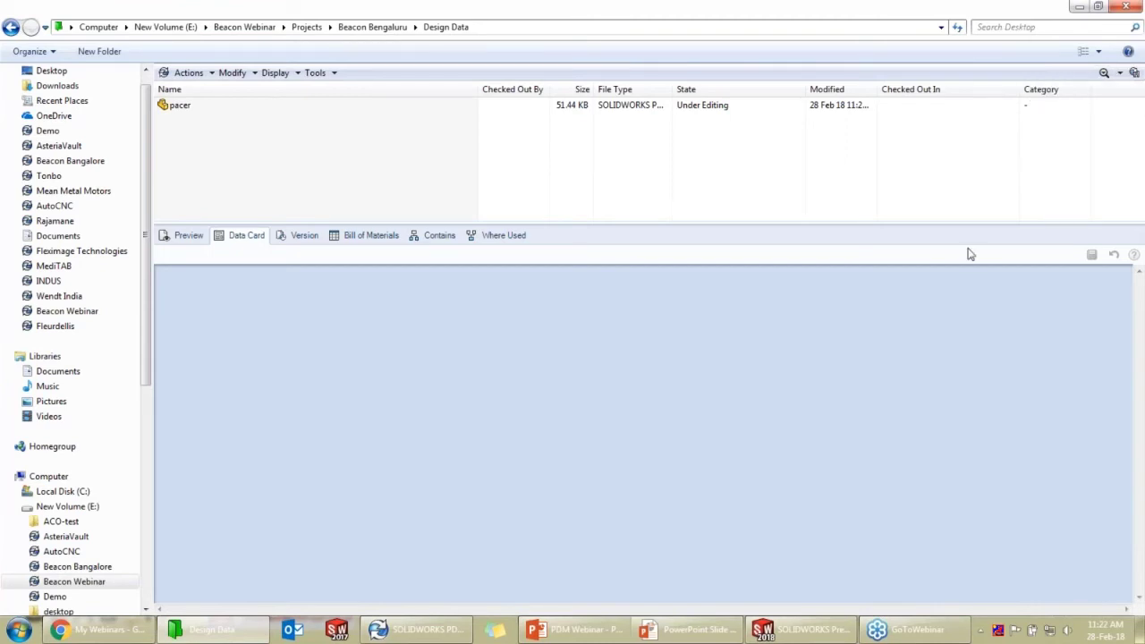
Log off the Beacon Webinar vault from the tray's SOLIDWORKS PDM icon
left_click(980, 631)
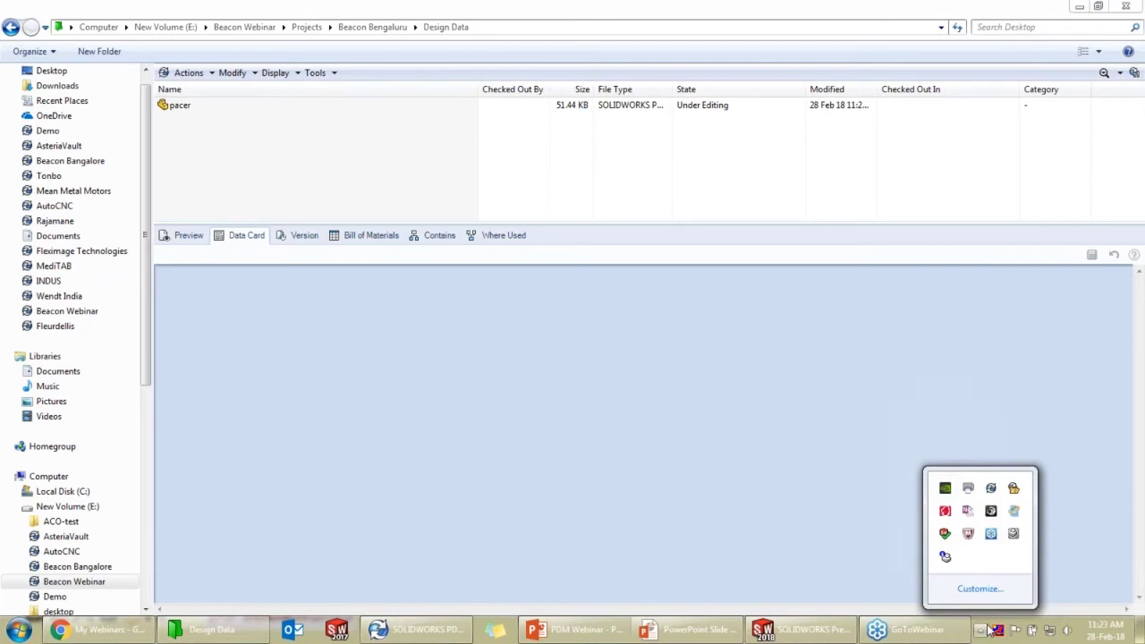
right_click(993, 490)
mouse_move(1025, 391)
left_click(946, 397)
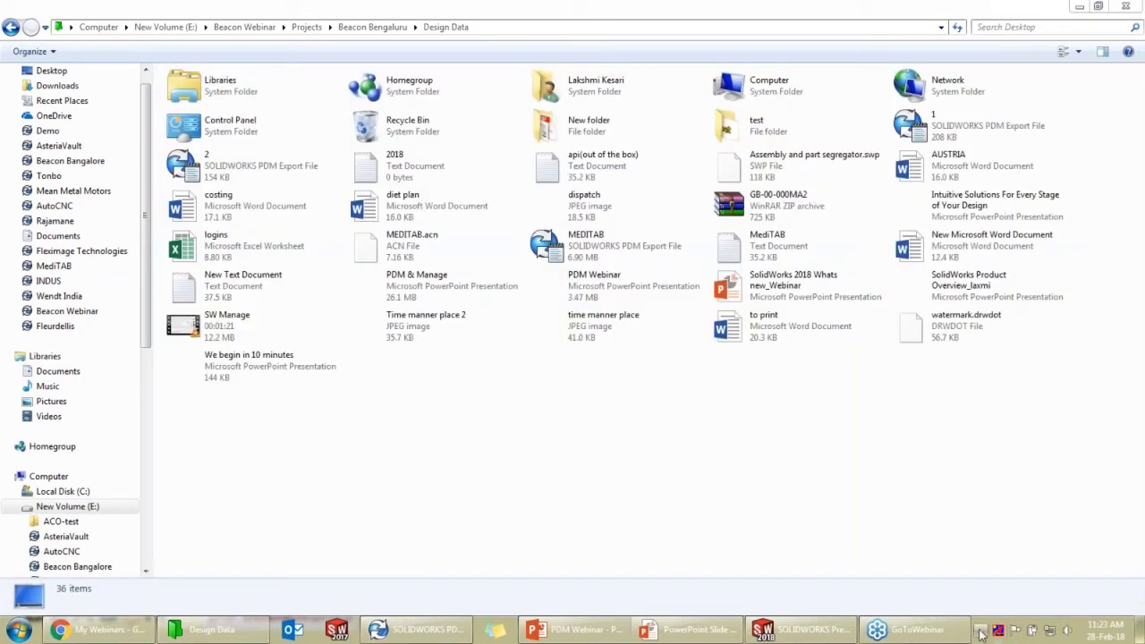
right_click(982, 628)
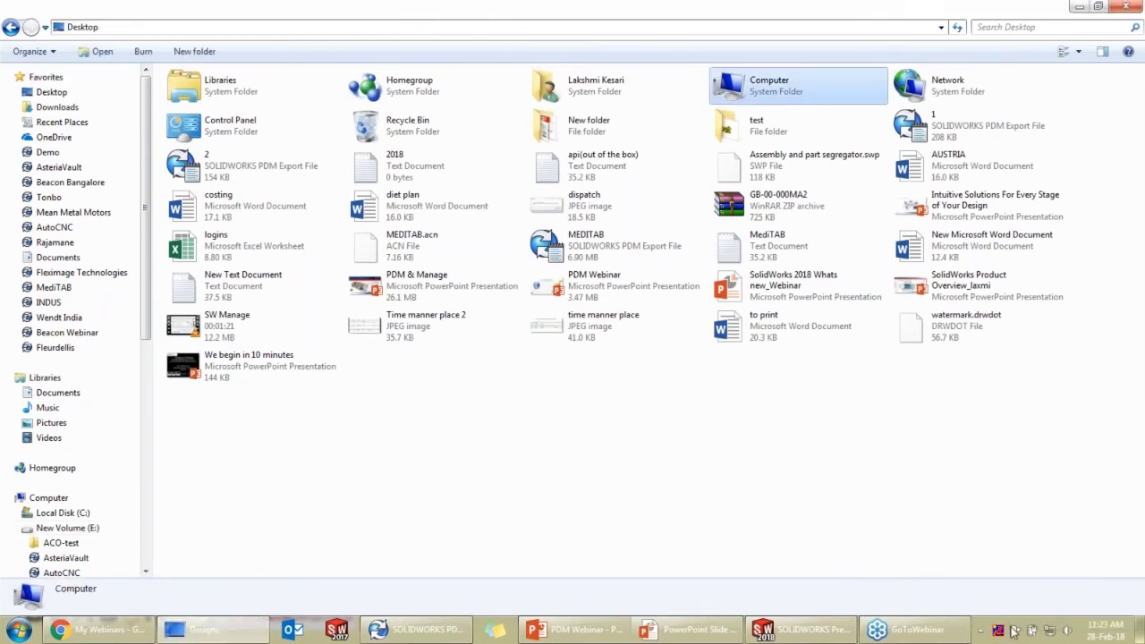
Log back in to the Beacon Webinar vault as the admin user
left_click(981, 631)
right_click(1012, 490)
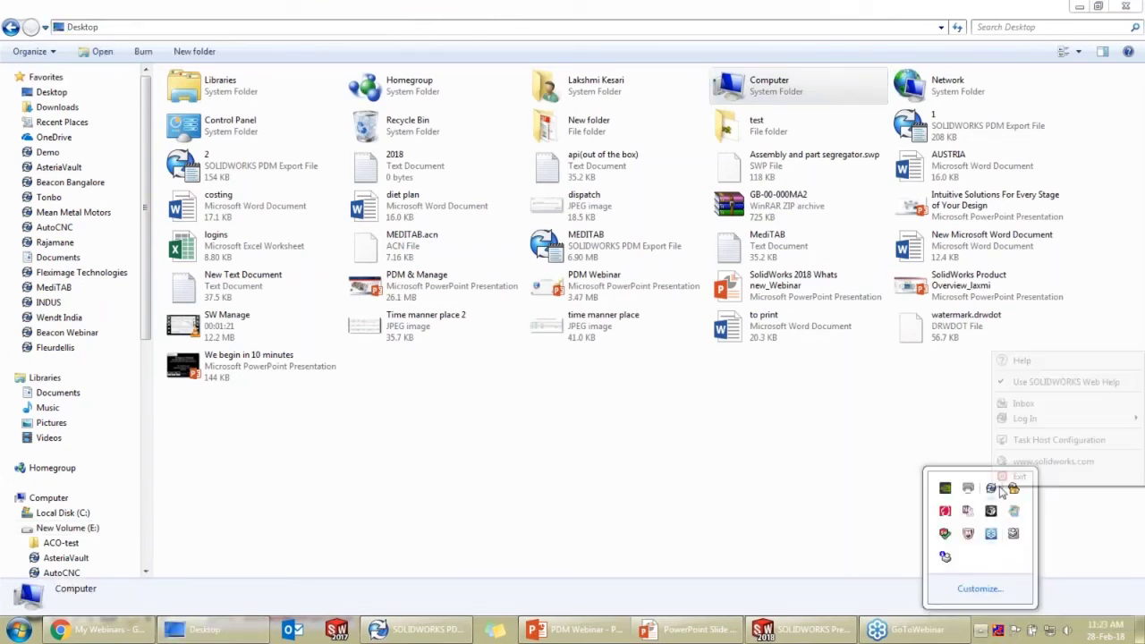
mouse_move(1025, 418)
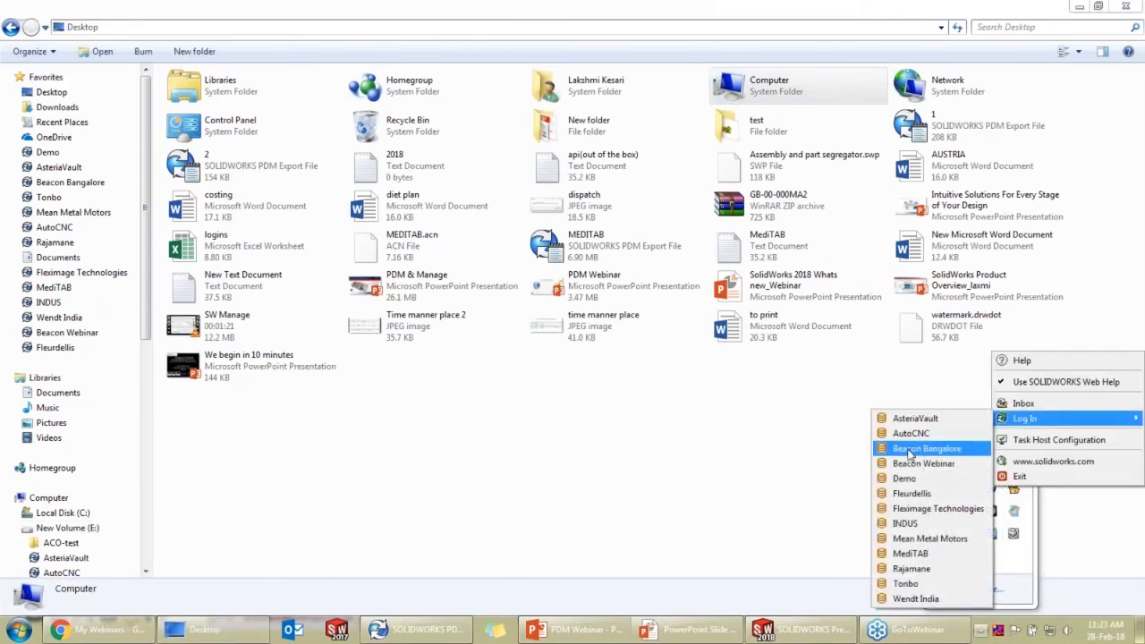
left_click(920, 464)
left_click(648, 308)
key("BackSpace")
key("BackSpace")
key("BackSpace")
key("BackSpace")
key("BackSpace")
key("BackSpace")
key("BackSpace")
key("BackSpace")
key("BackSpace")
key("BackSpace")
key("BackSpace")
key("BackSpace")
key("BackSpace")
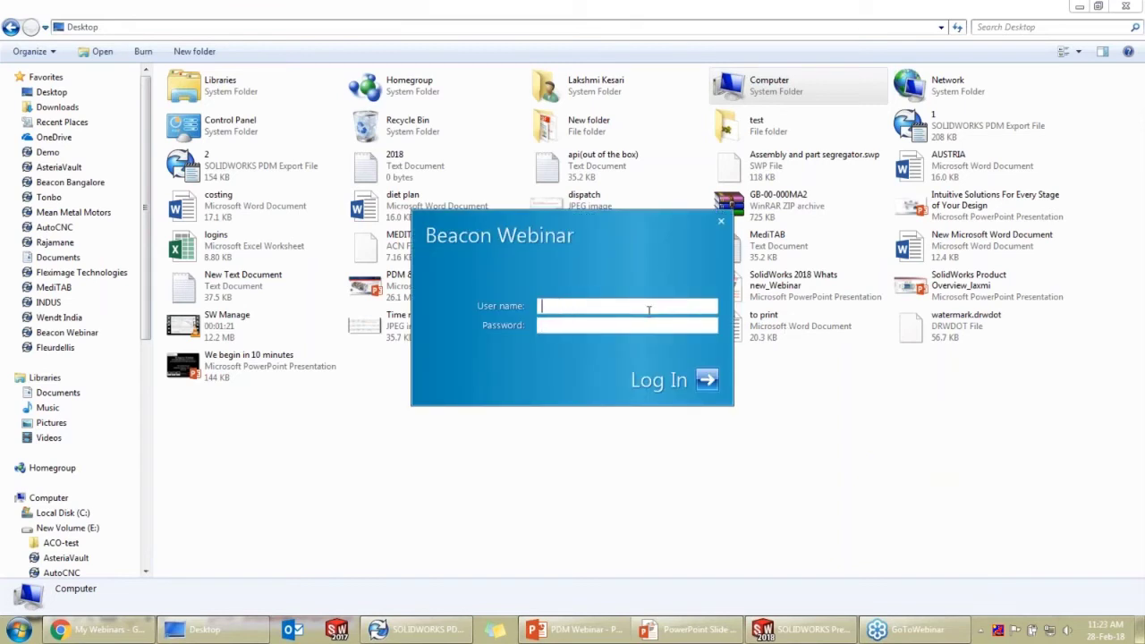
type("admin")
left_click(706, 380)
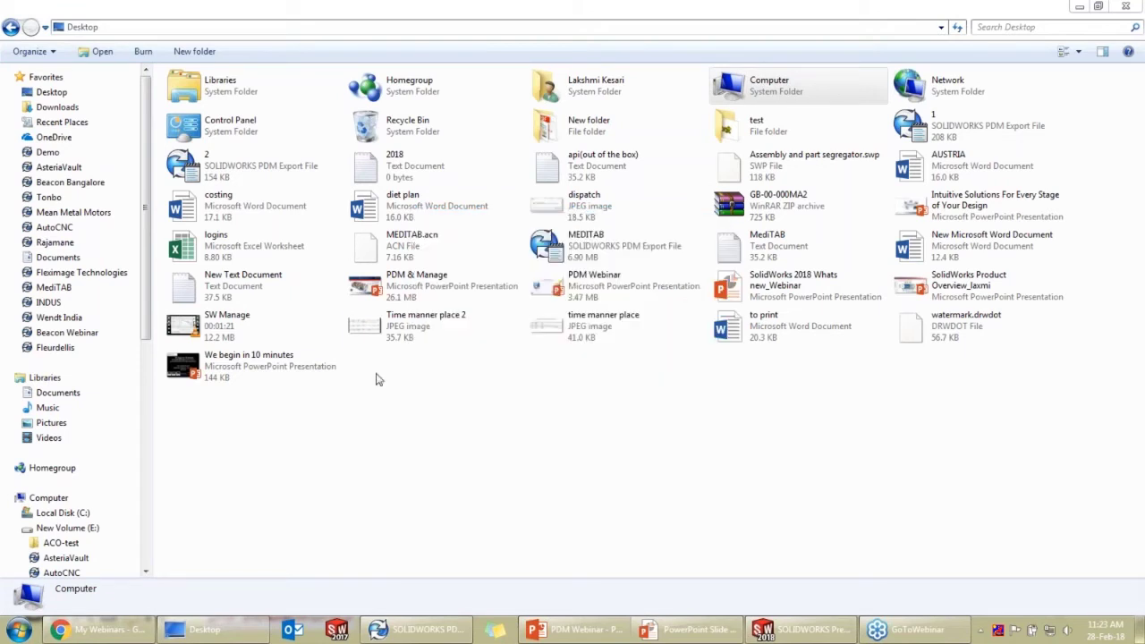
Open the Beacon Webinar vault and start a Complete Search
left_click(94, 332)
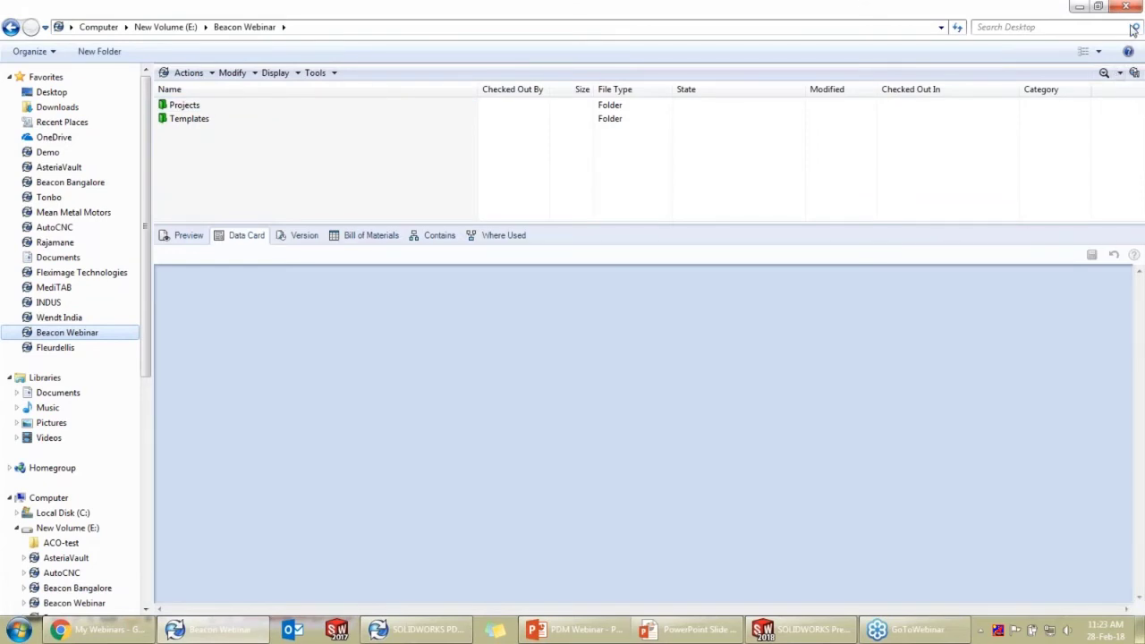
left_click(1120, 74)
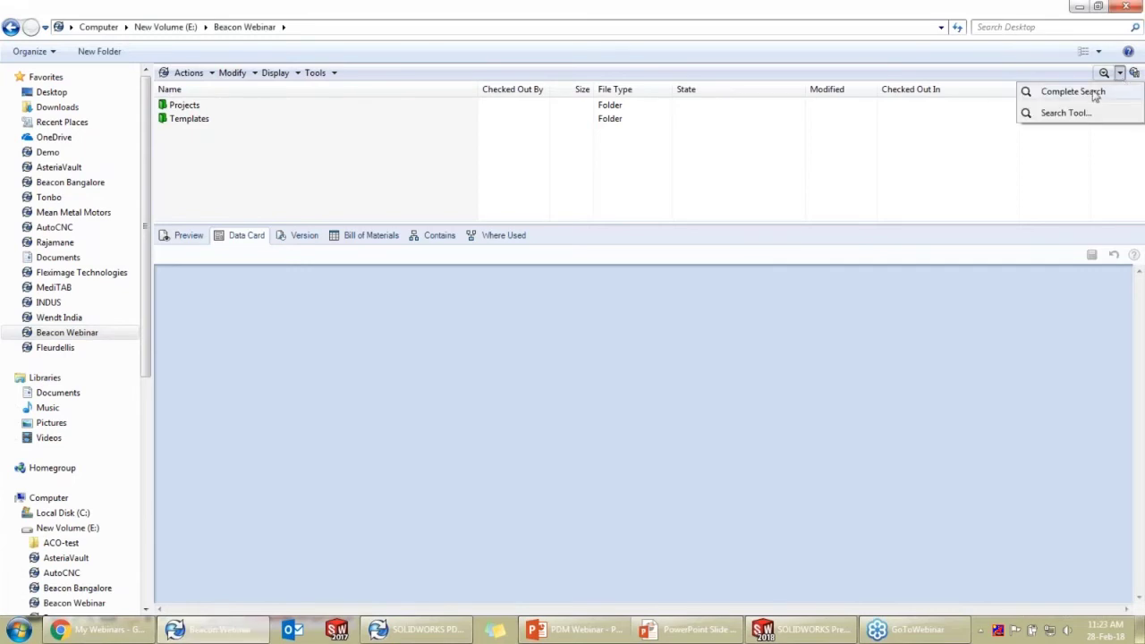
left_click(1093, 92)
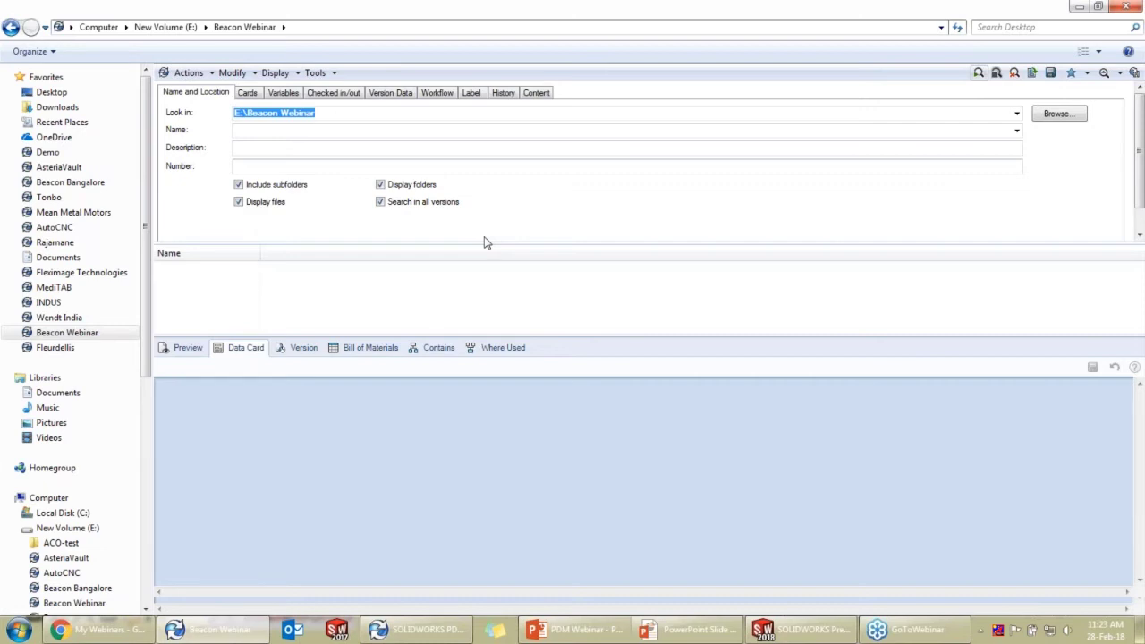
Enter 1 in the Name field to find file names containing 1
left_click(393, 130)
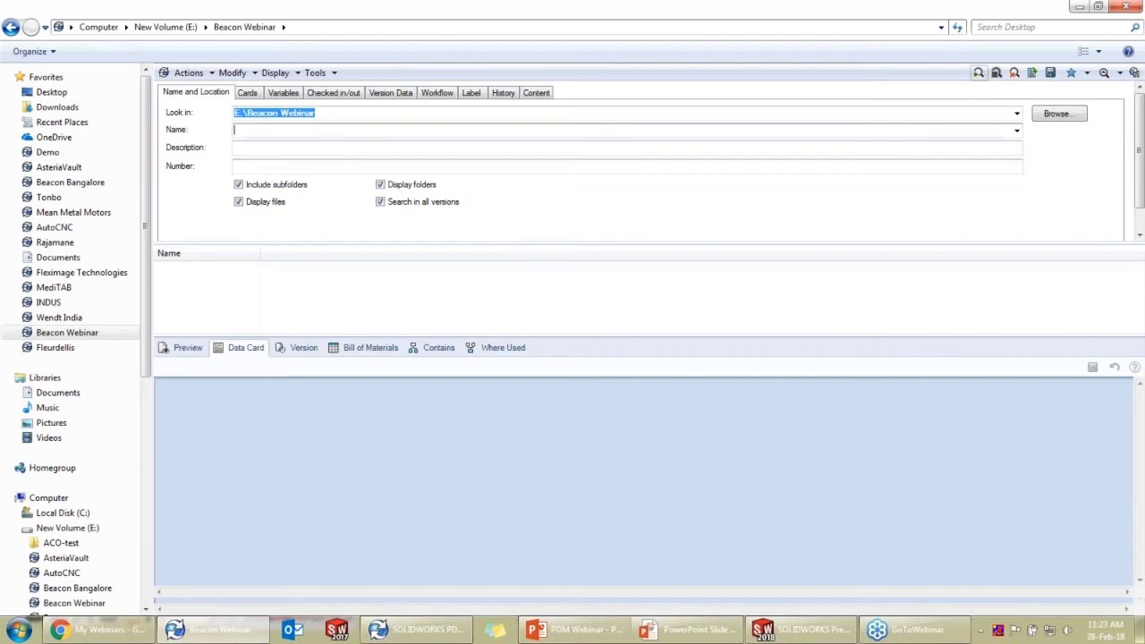
type("1")
Browse the card, History and Content search tabs, then return to Name and Location
left_click(249, 95)
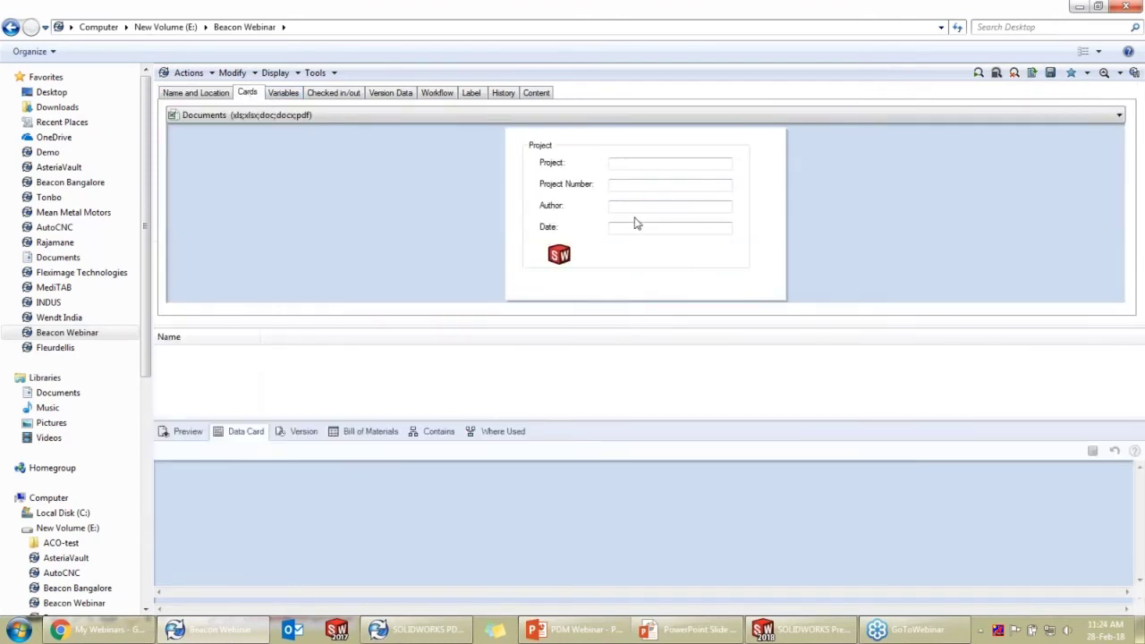
left_click(513, 96)
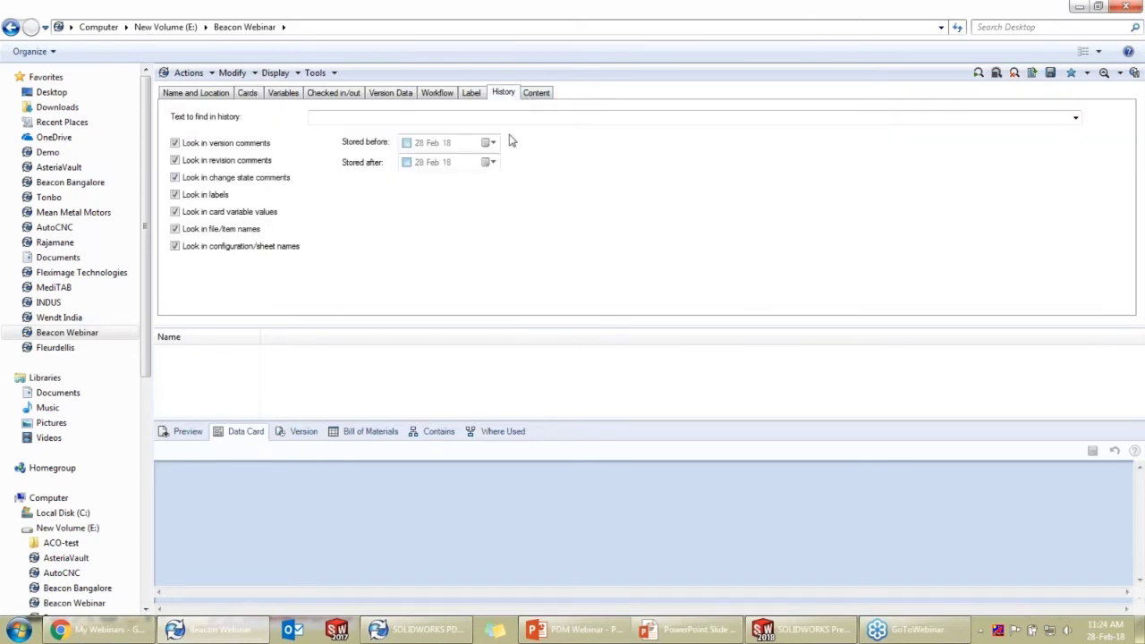
left_click(530, 97)
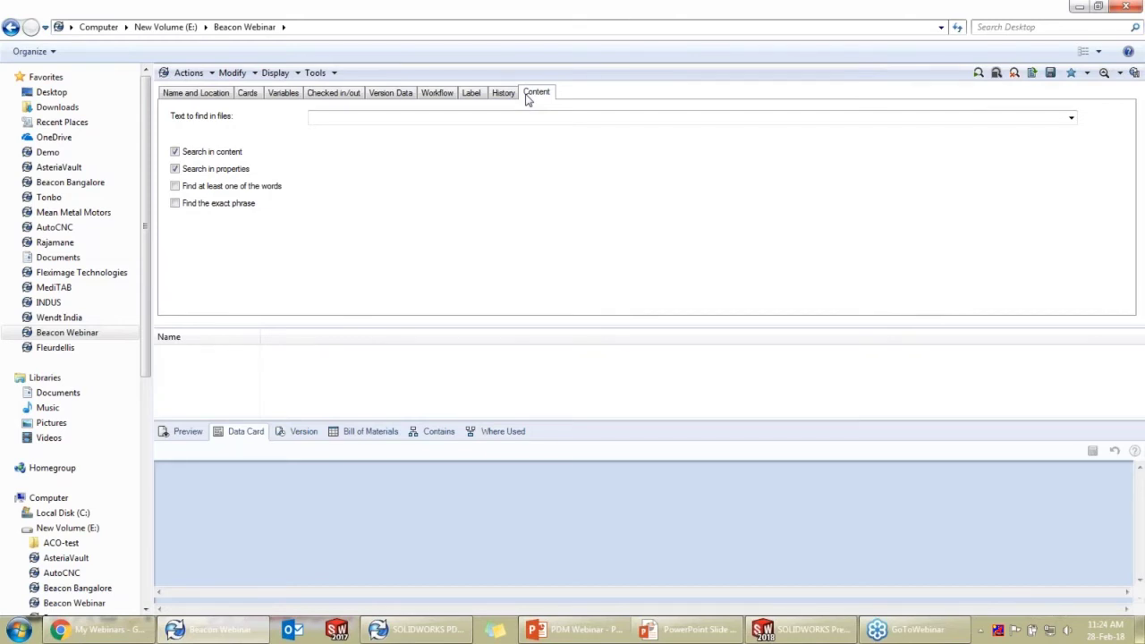
left_click(205, 98)
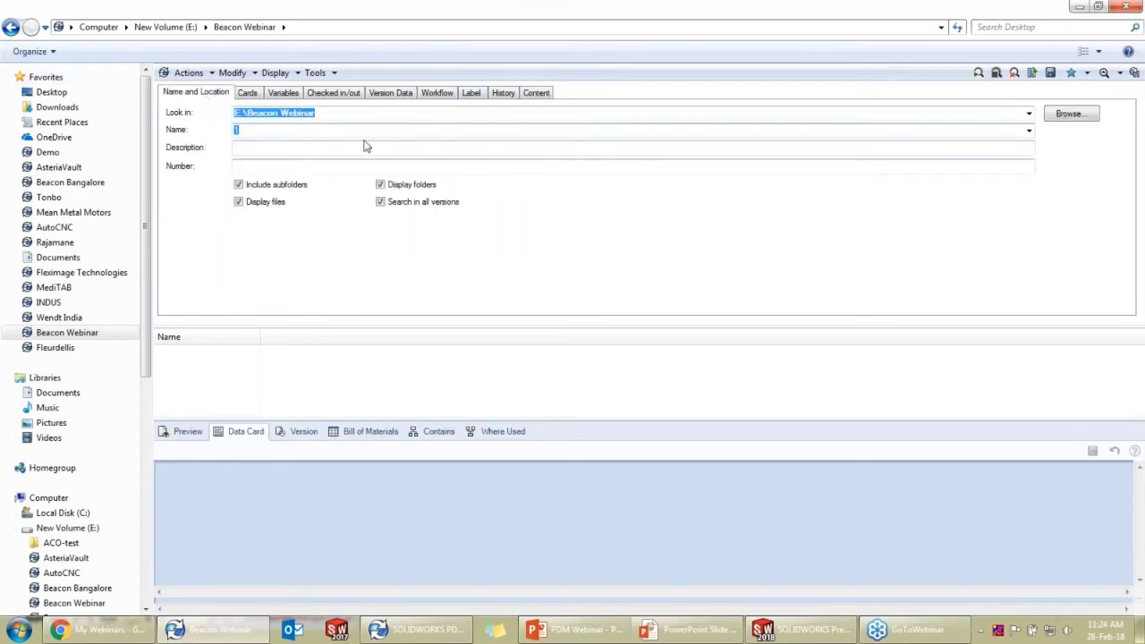
Run the search and drag the splitters so more result rows like E001 and 10000239 show
left_click(979, 73)
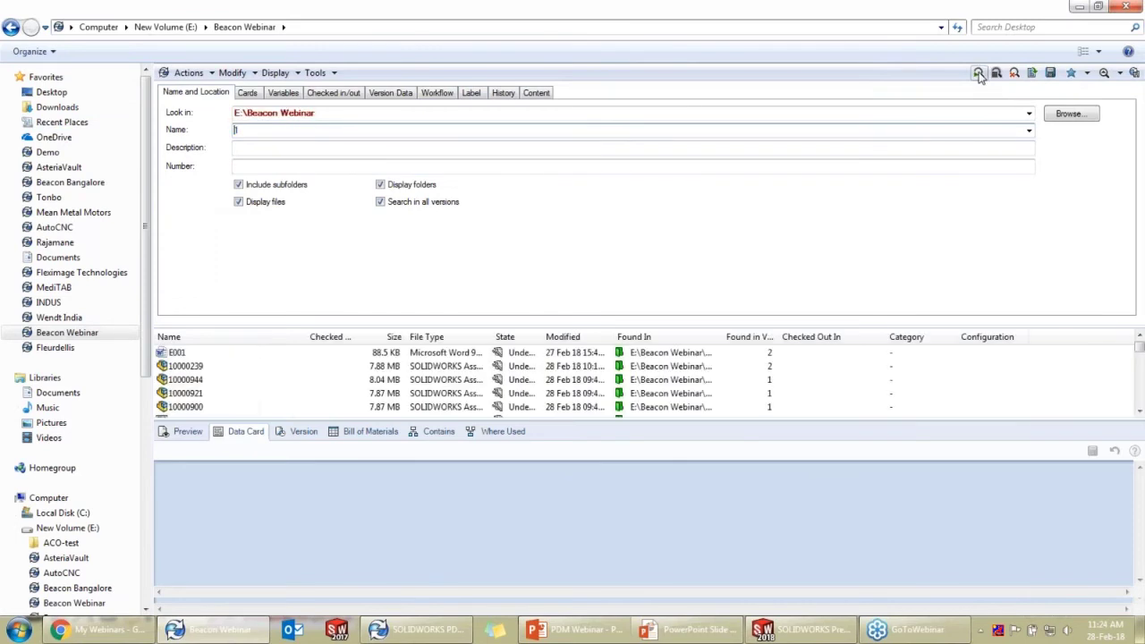
left_click_drag(743, 418, 736, 541)
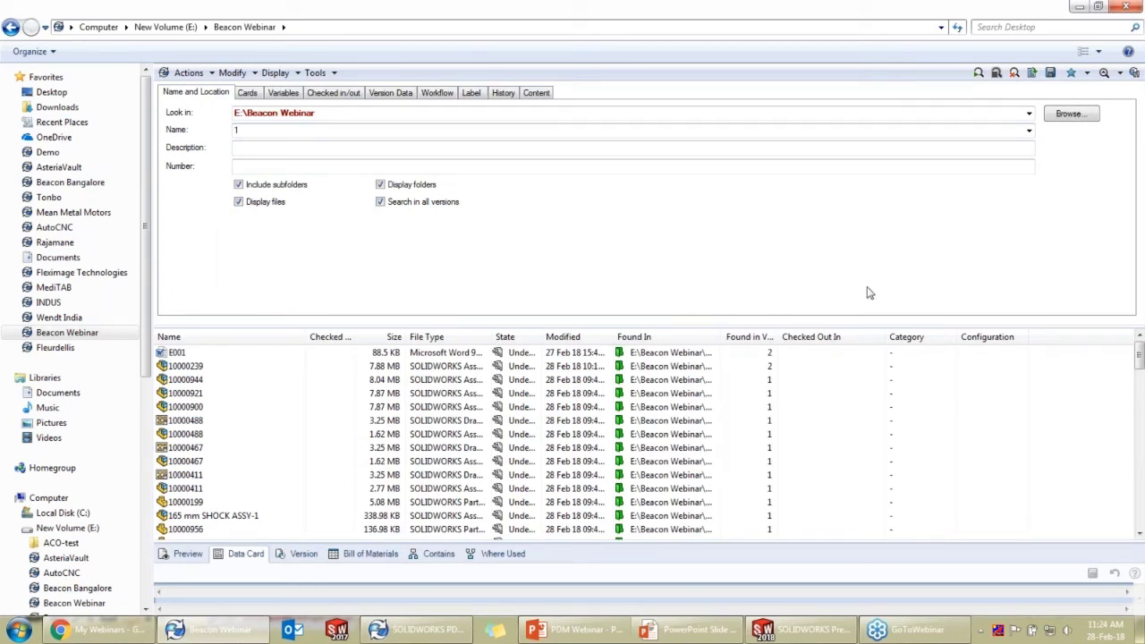
left_click_drag(760, 316, 760, 243)
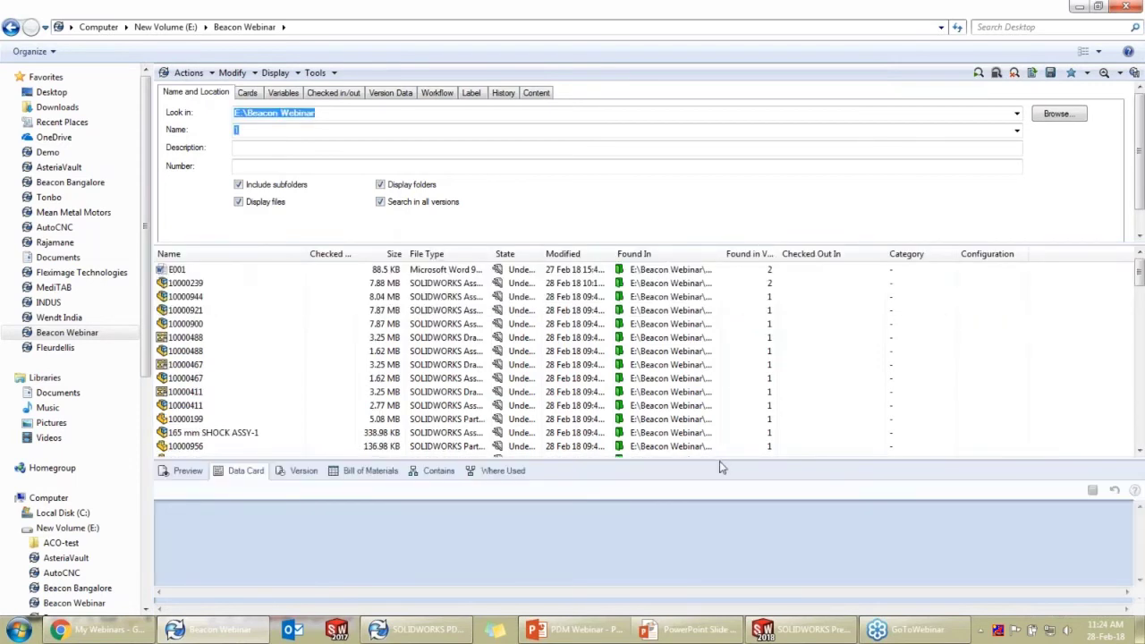
left_click_drag(723, 458, 721, 497)
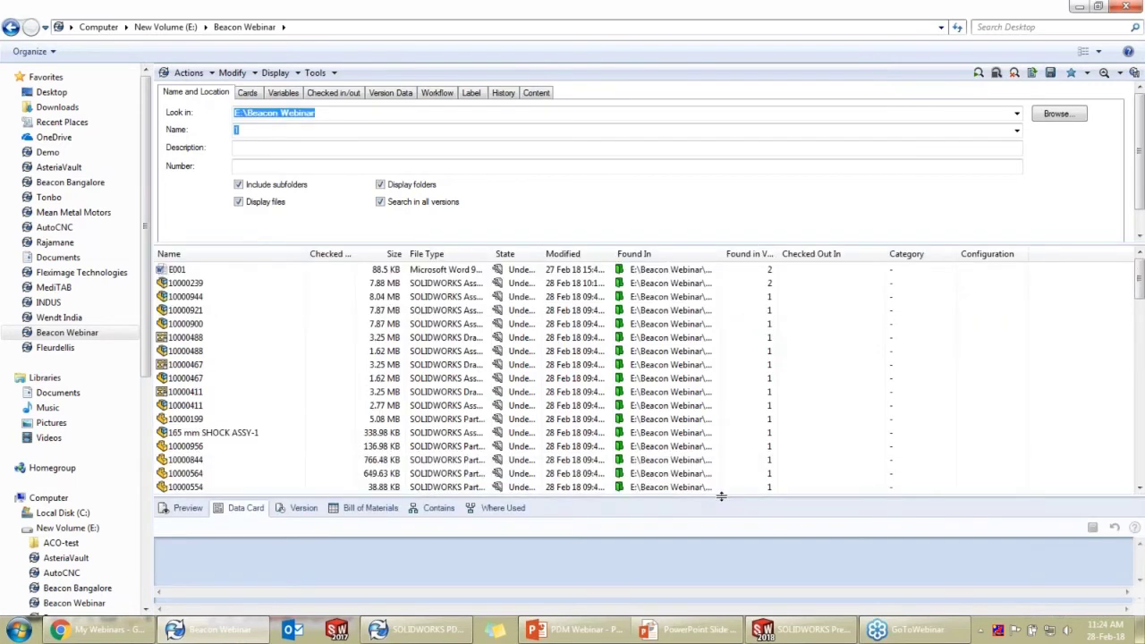
left_click(698, 629)
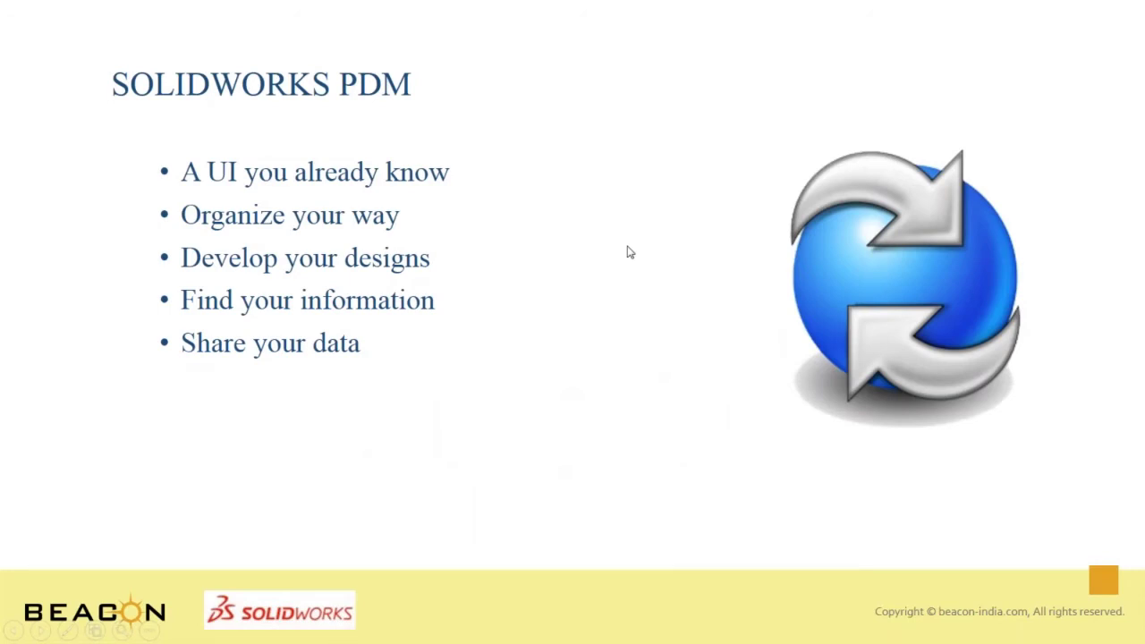
key("alt+Tab")
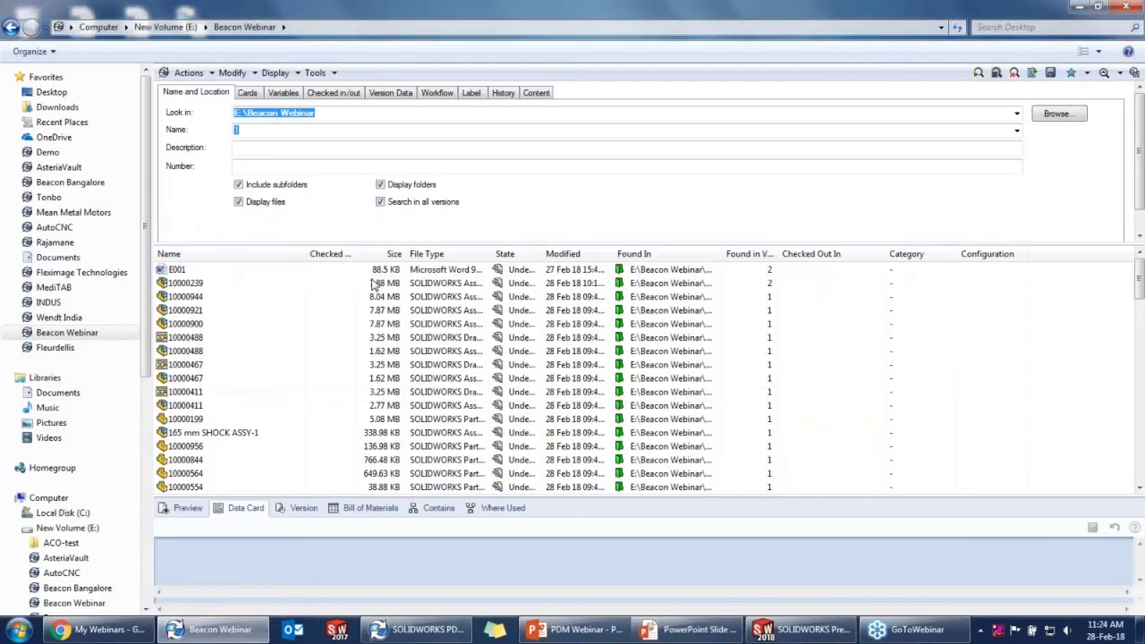
key("super+Tab")
left_click(511, 345)
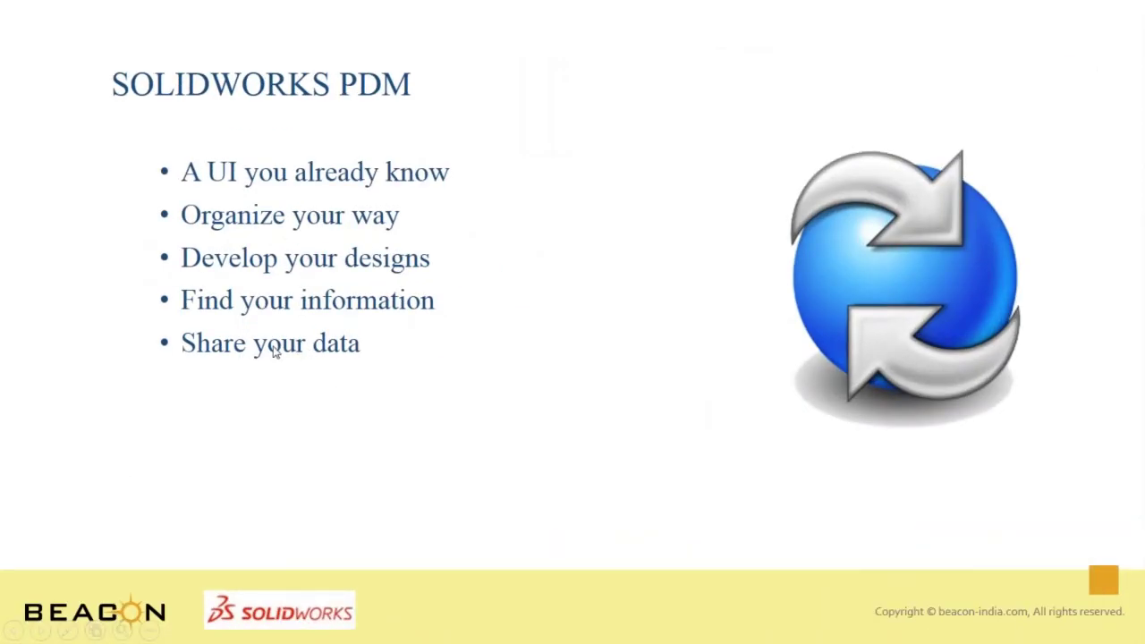
key("super+Tab")
key("super+Tab")
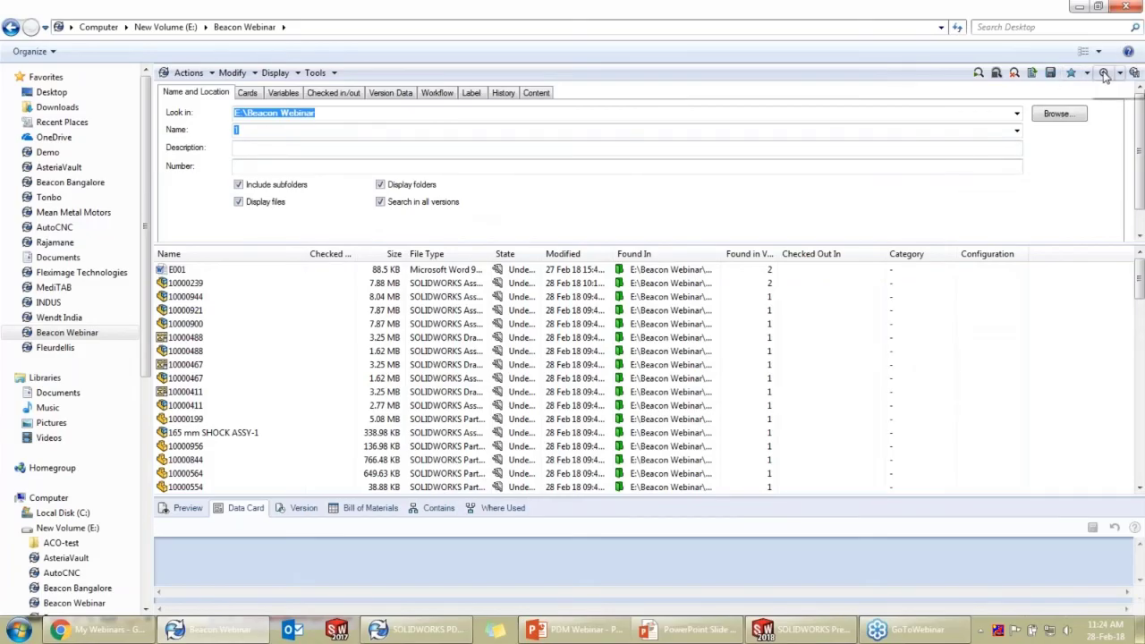
Close the search and open Default Workflow under Workflows in PDM Administration
left_click(1104, 74)
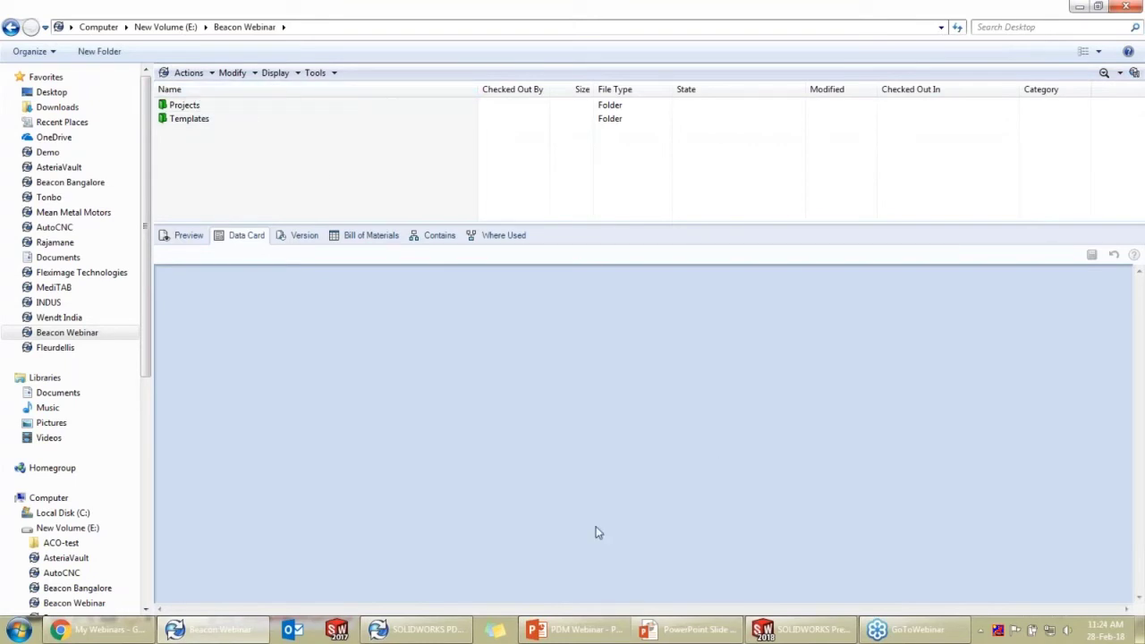
left_click(415, 631)
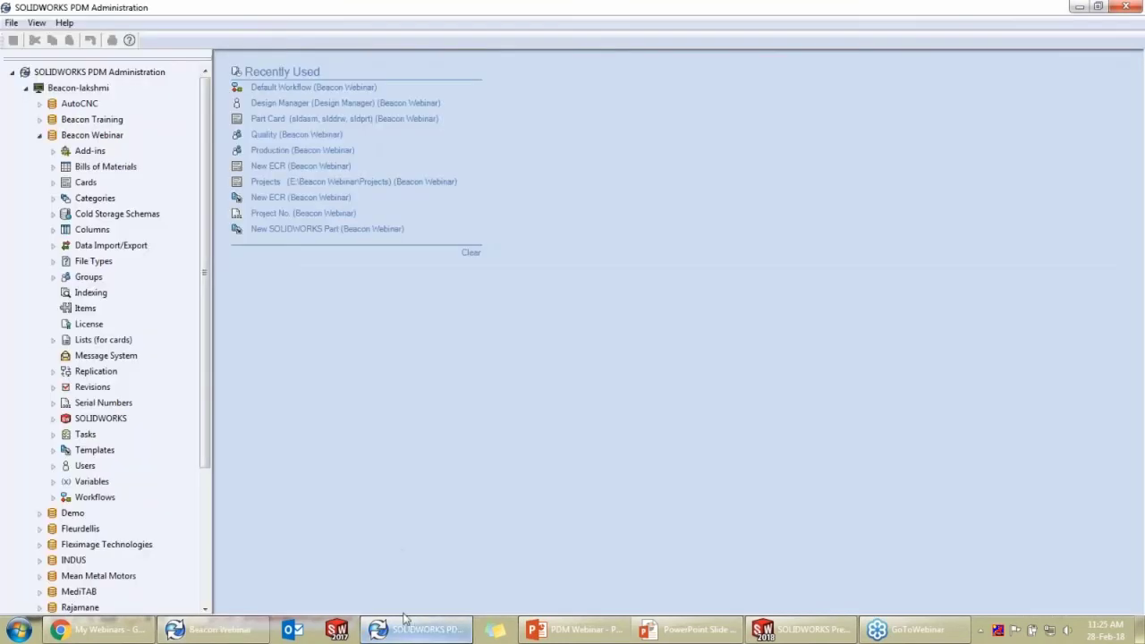
left_click(53, 499)
double_click(98, 514)
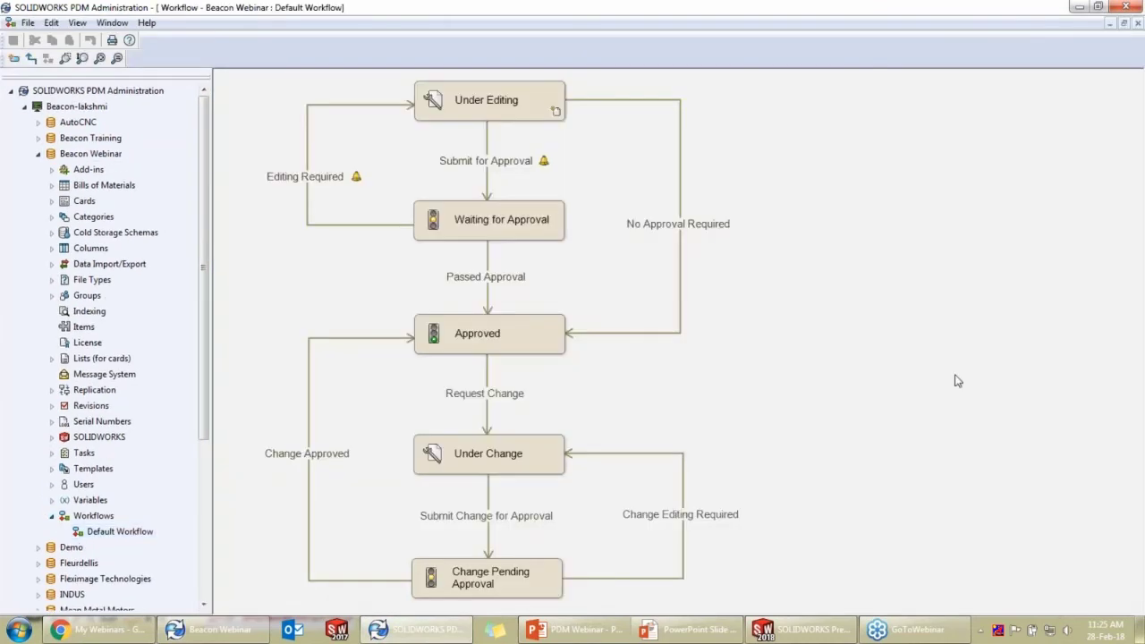
Inspect the Submit for Approval transition and Under Editing state, expand Tasks, then close the workflow
scroll(548, 379, "down", 1, "ctrl")
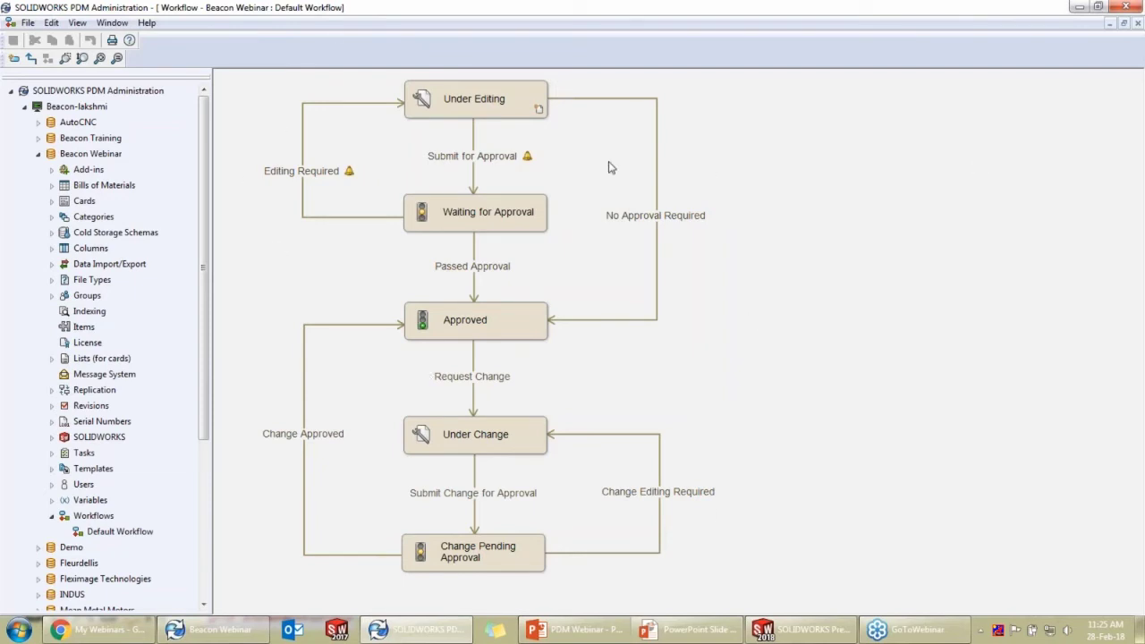
left_click(535, 156)
left_click(1033, 207)
left_click(444, 105)
left_click(53, 454)
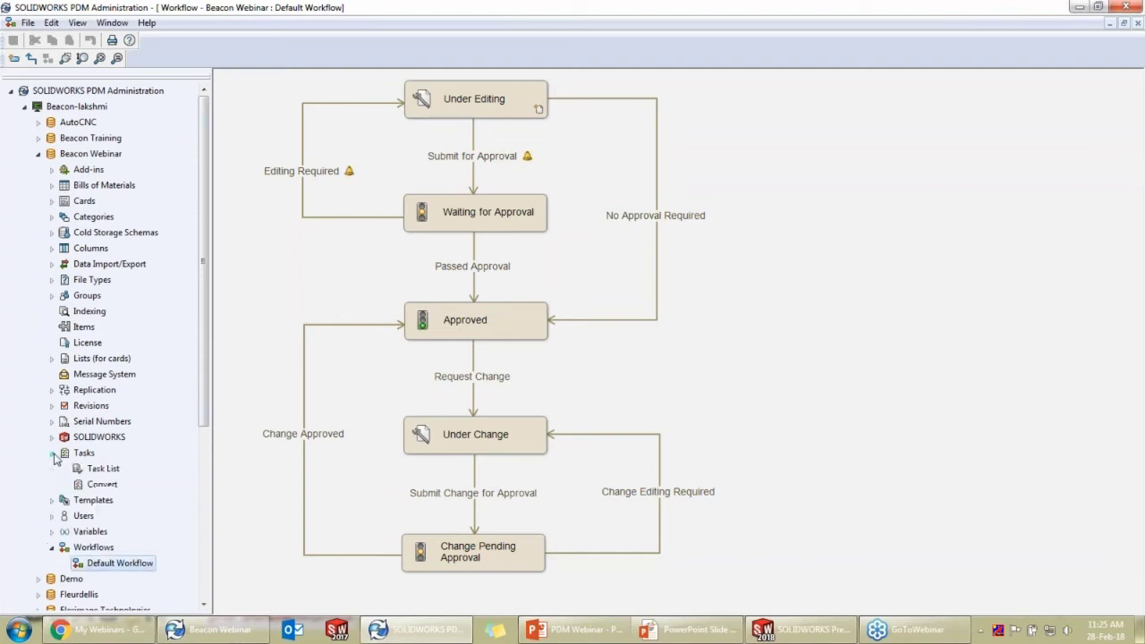
left_click(1136, 23)
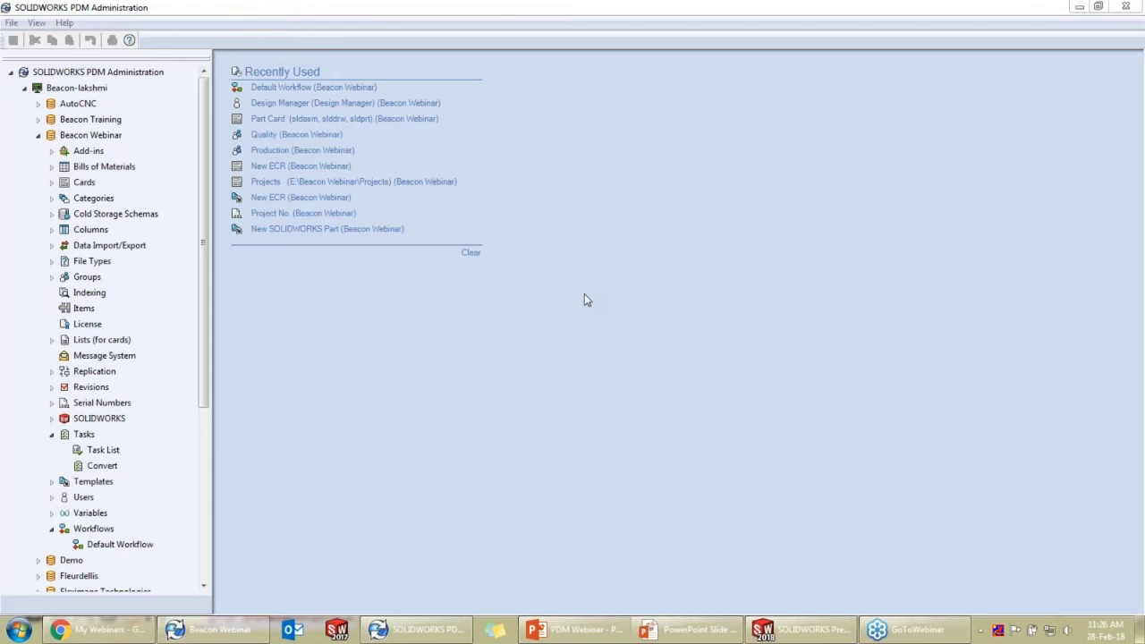
Collapse Tasks, export the BOM definition under Bills of Materials, and discard the export unsaved
left_click(52, 433)
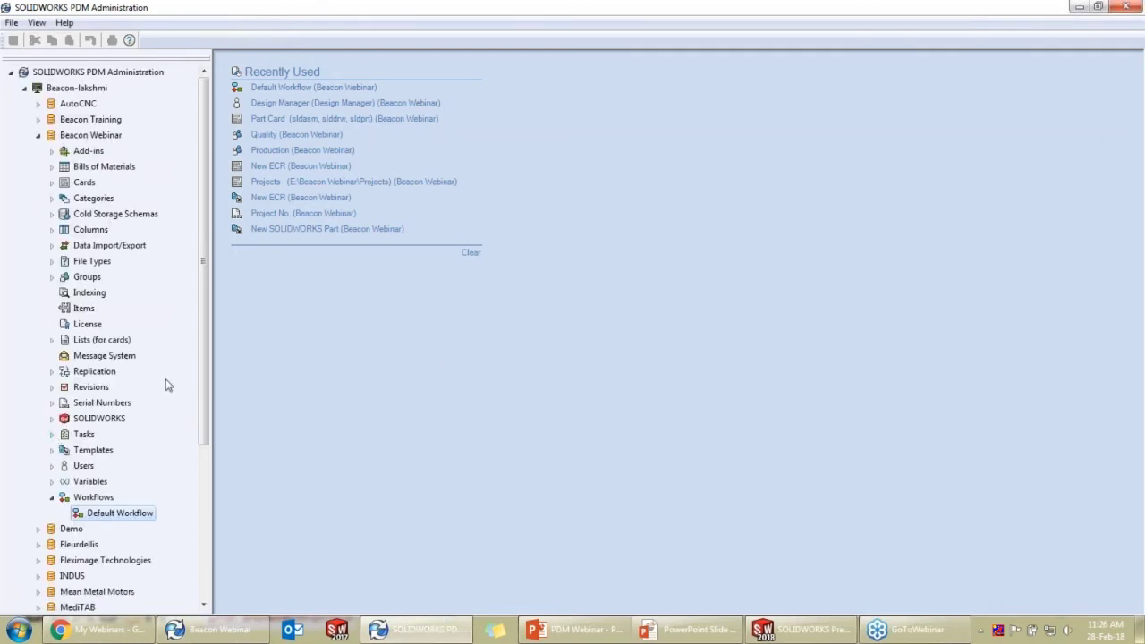
scroll(134, 231, "down", 1)
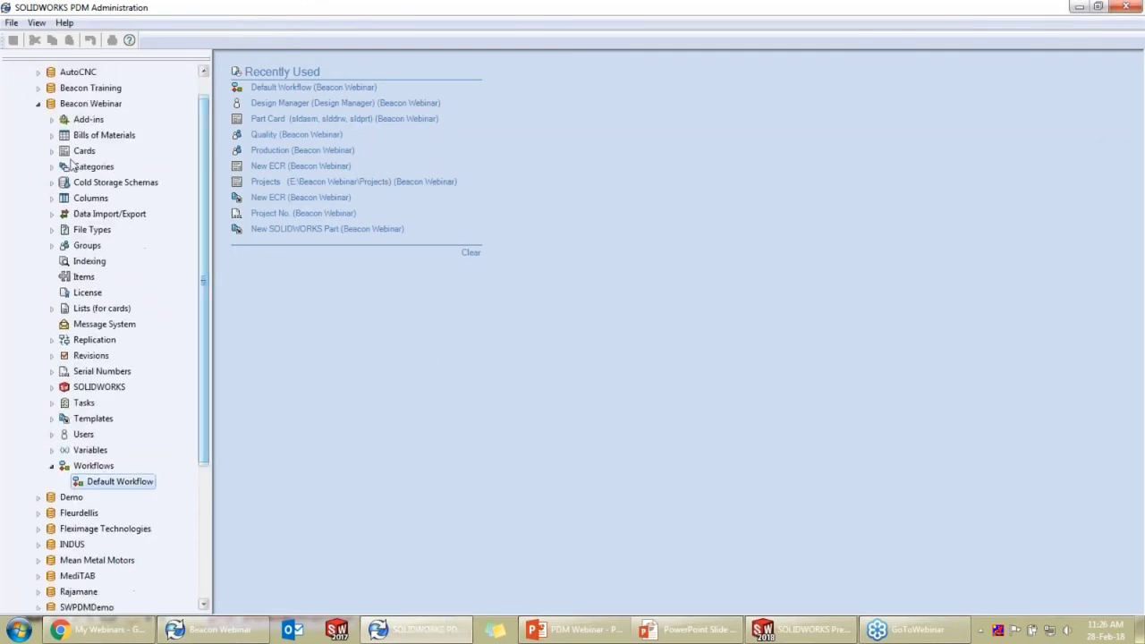
left_click(51, 135)
right_click(80, 152)
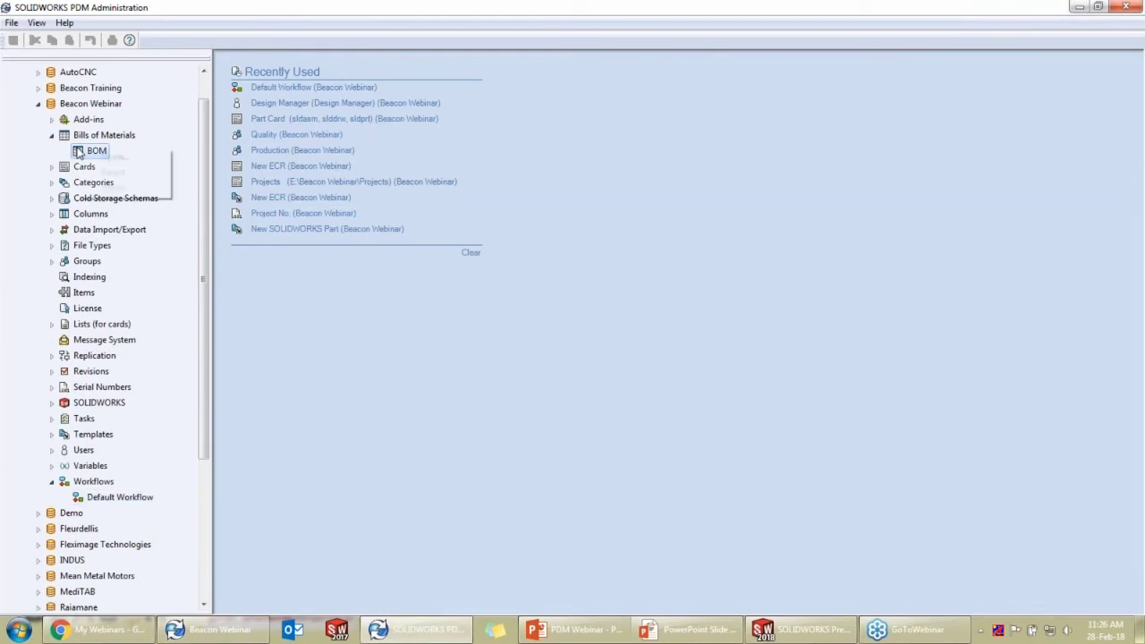
left_click(144, 171)
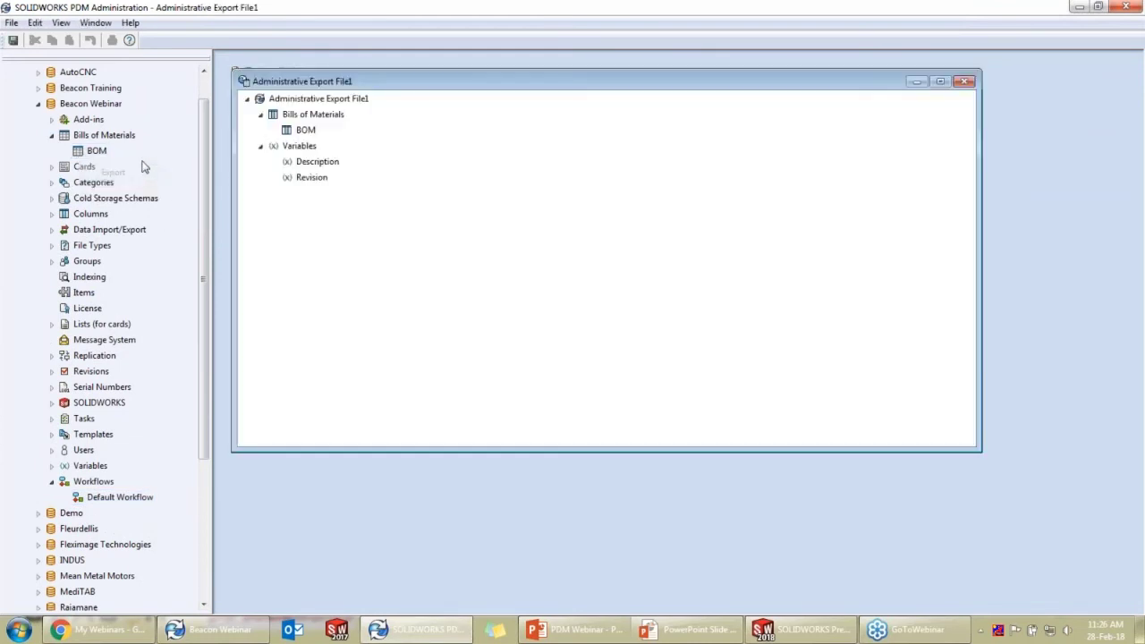
left_click(964, 82)
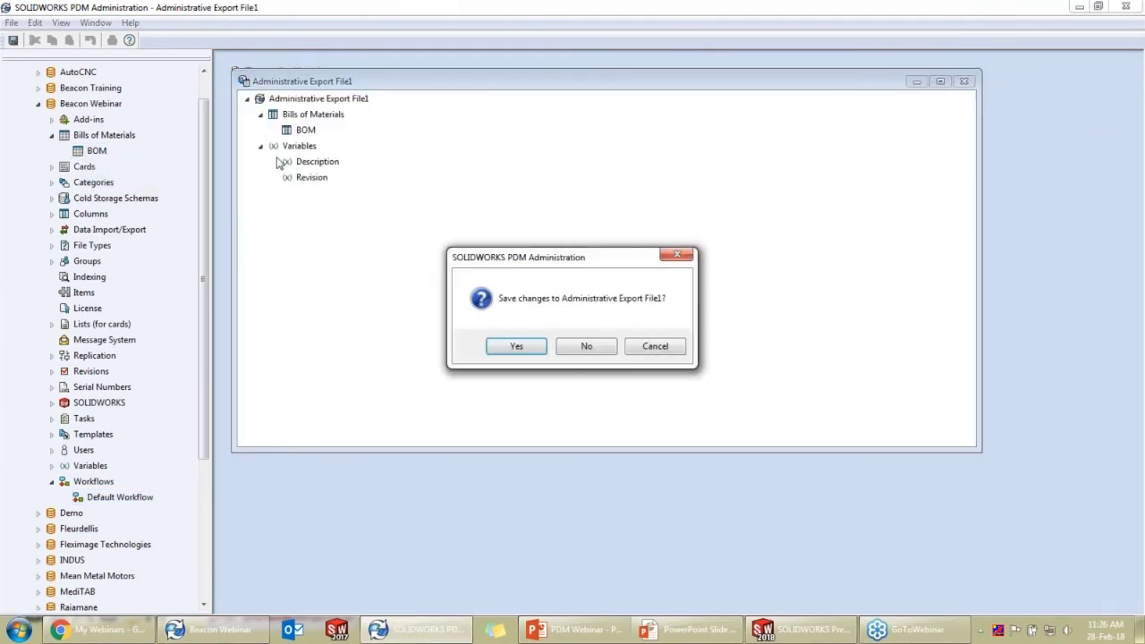
left_click(594, 352)
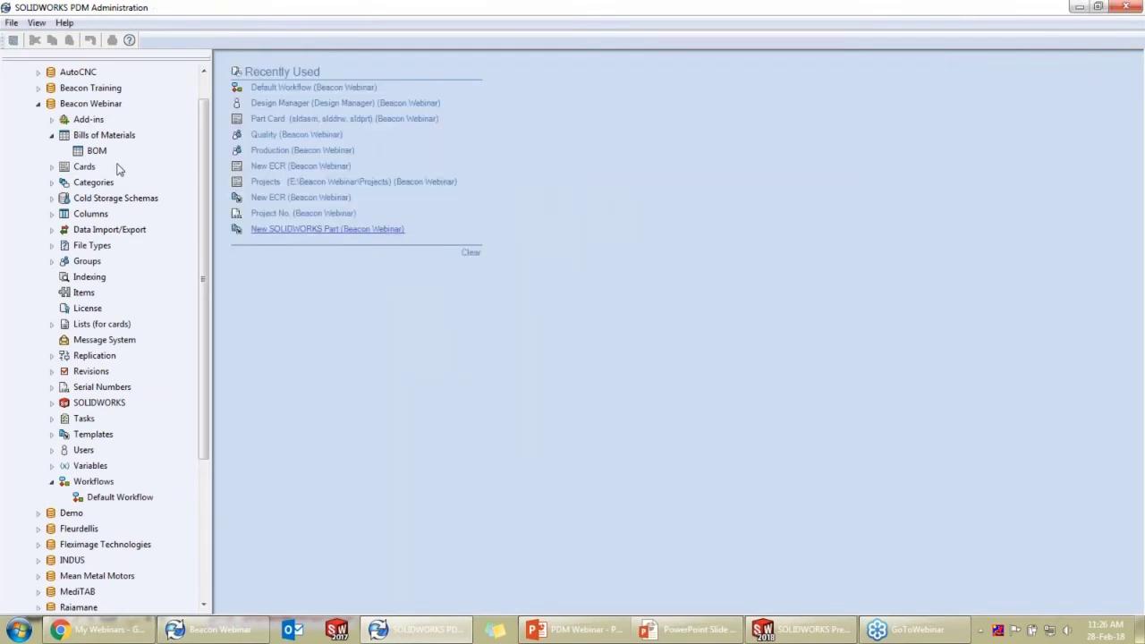
Open the BOM definition to review its columns and close it with OK
right_click(105, 152)
left_click(135, 156)
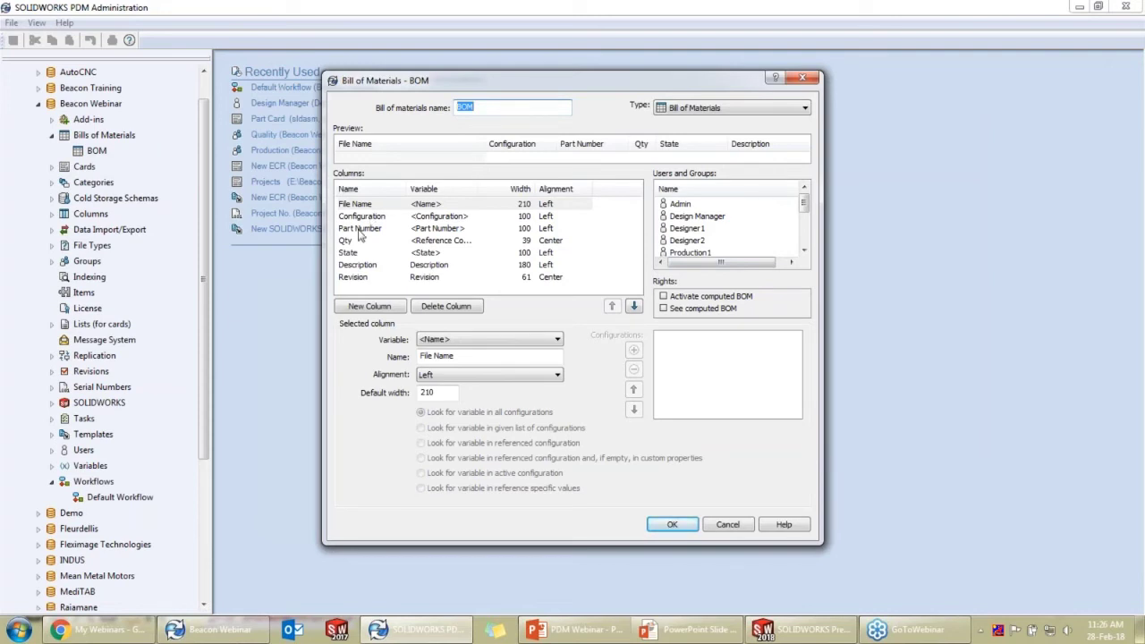
left_click(673, 524)
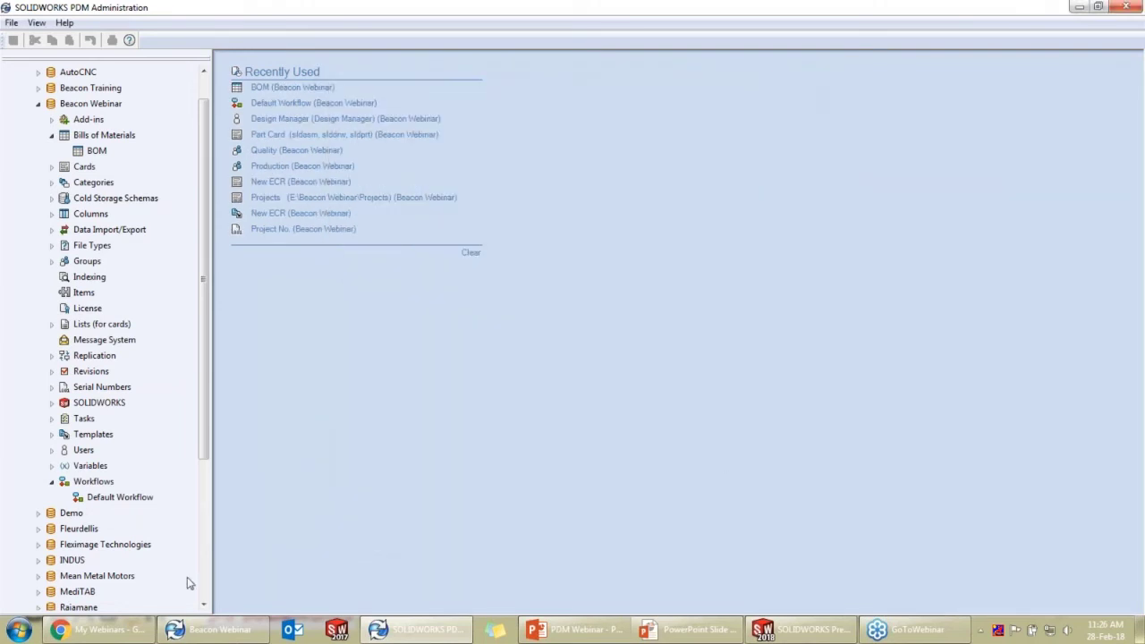
Sign in to the Demo vault and show its storage location on drive E:
left_click(235, 630)
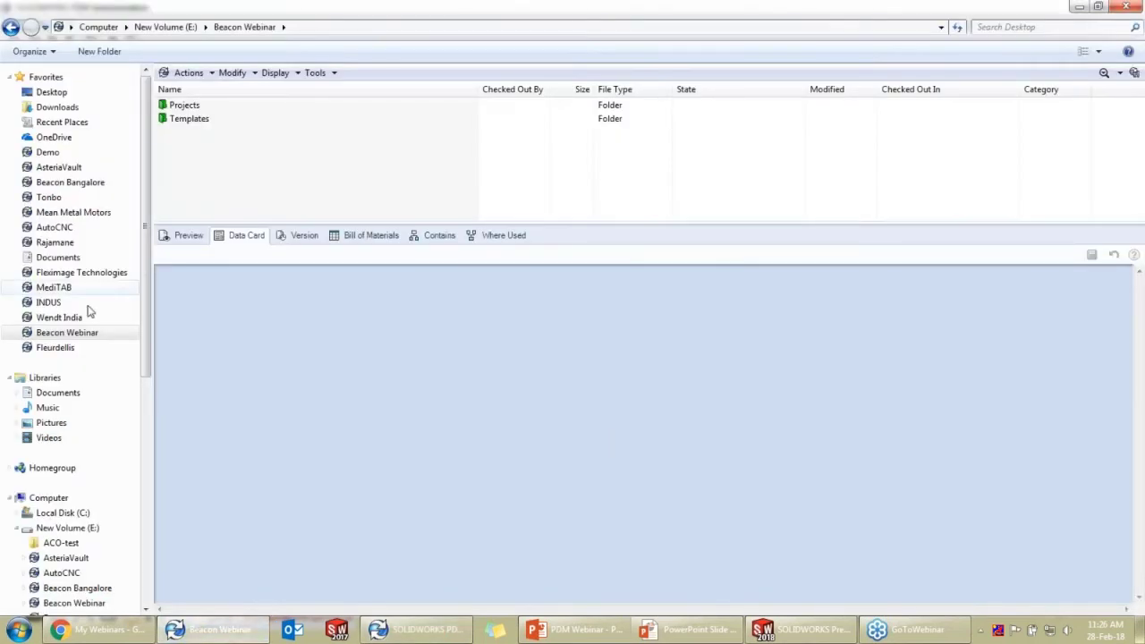
left_click(47, 152)
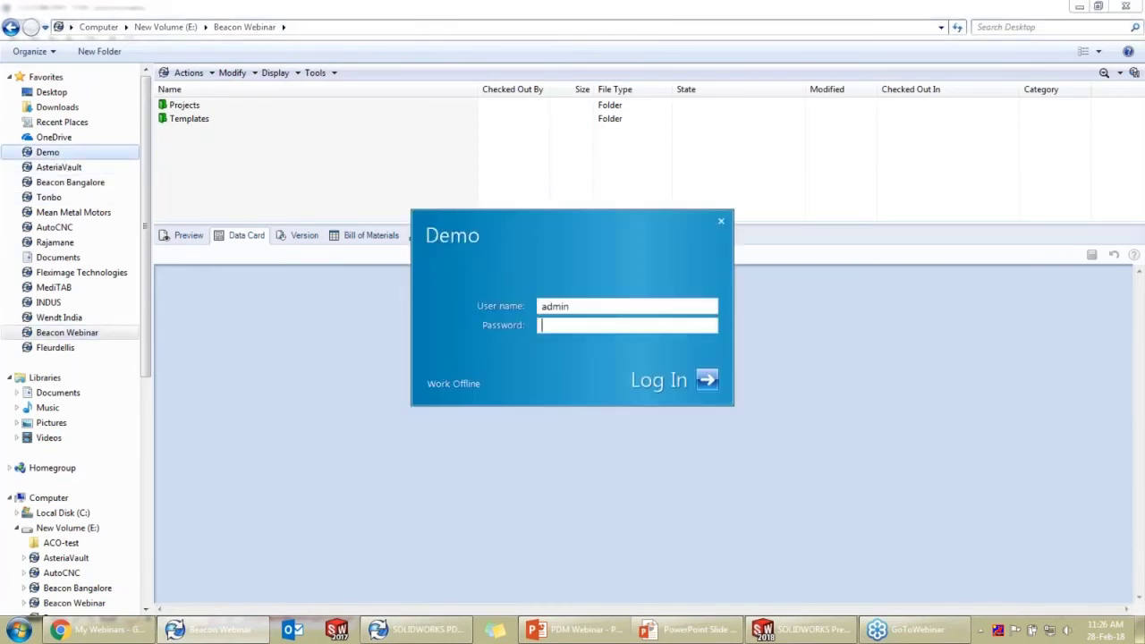
left_click(707, 381)
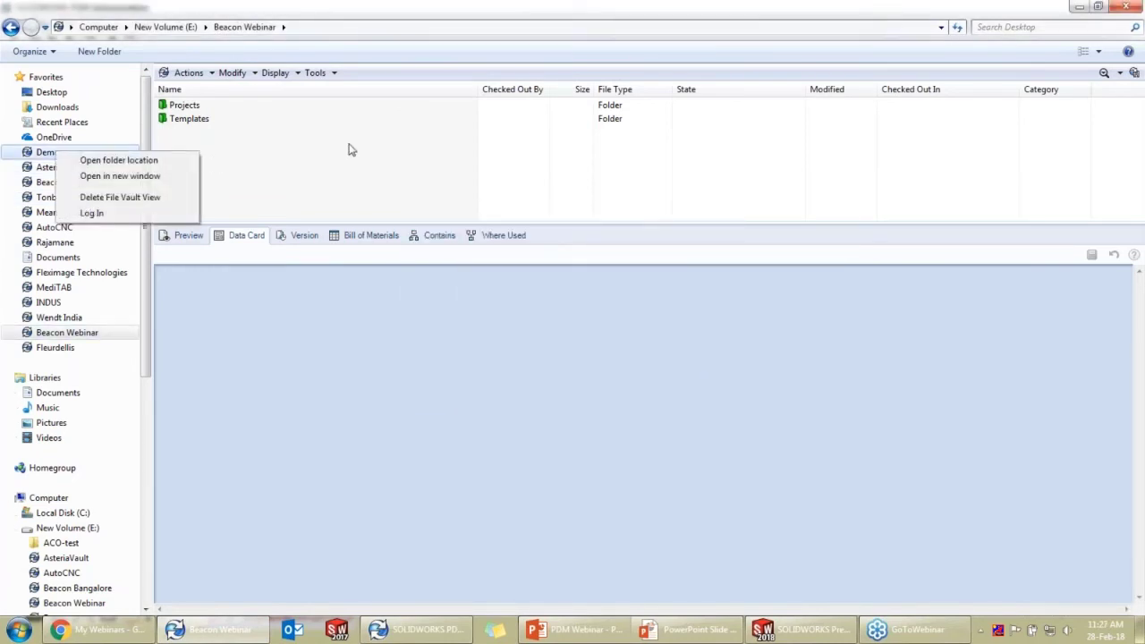
left_click(348, 144)
right_click(78, 152)
left_click(105, 155)
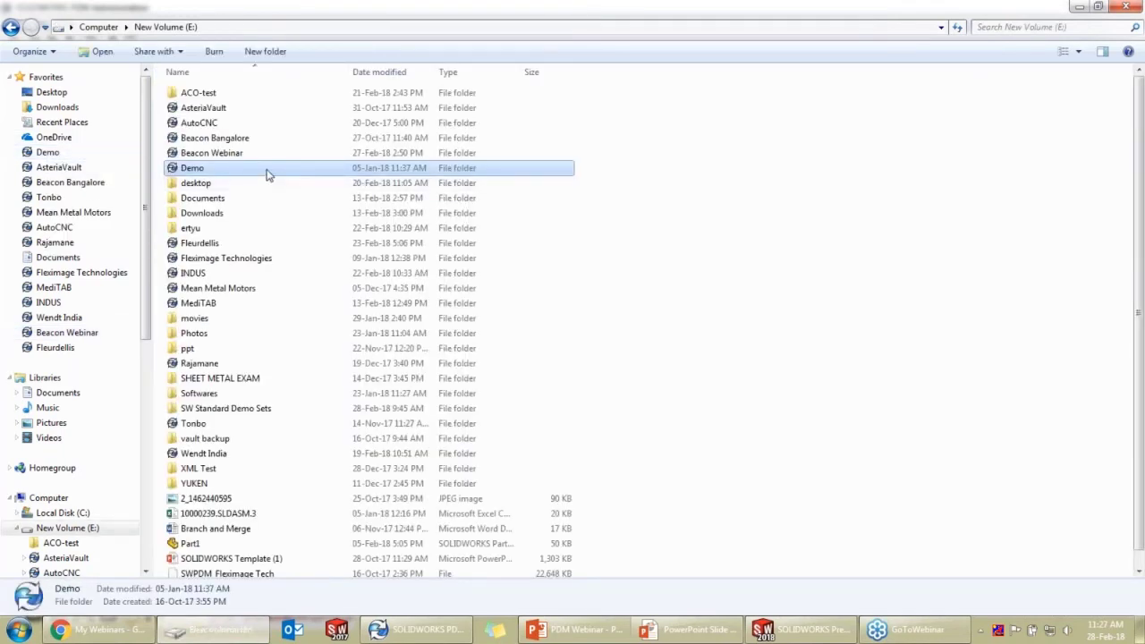
Go to Demo > Designs > Project 0002 > DesignData and select assembly 10000239
double_click(215, 169)
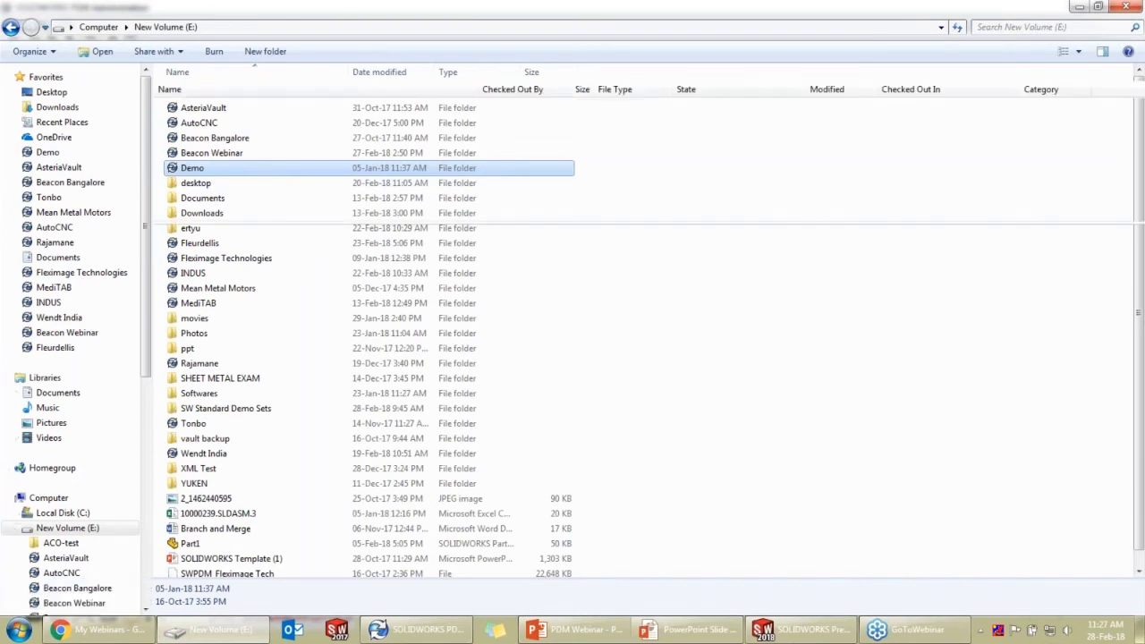
double_click(215, 110)
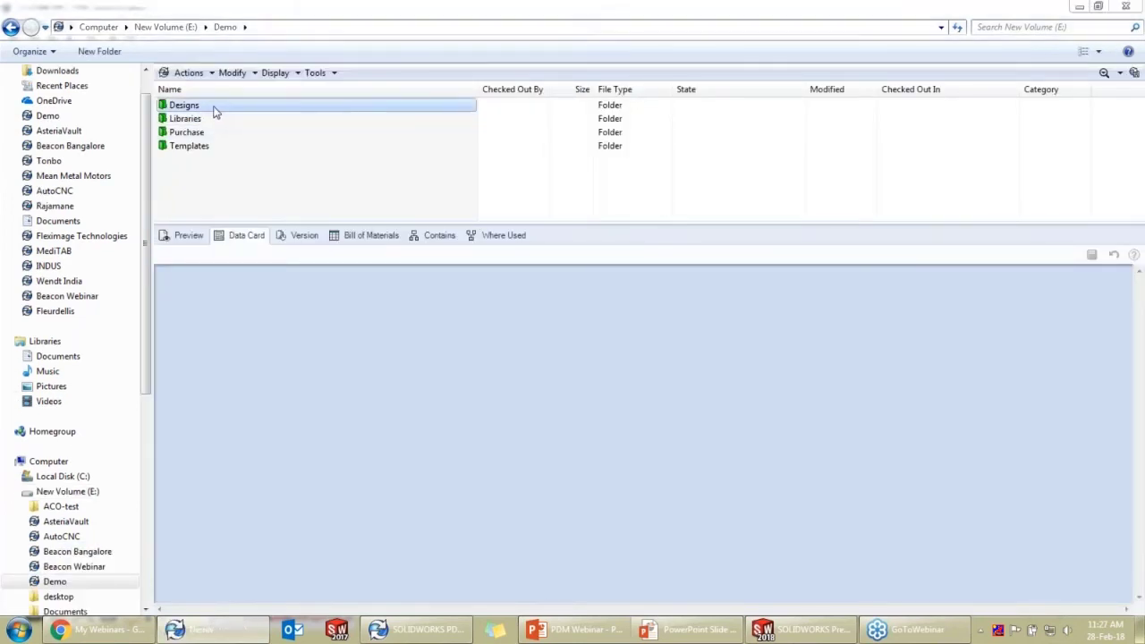
double_click(188, 118)
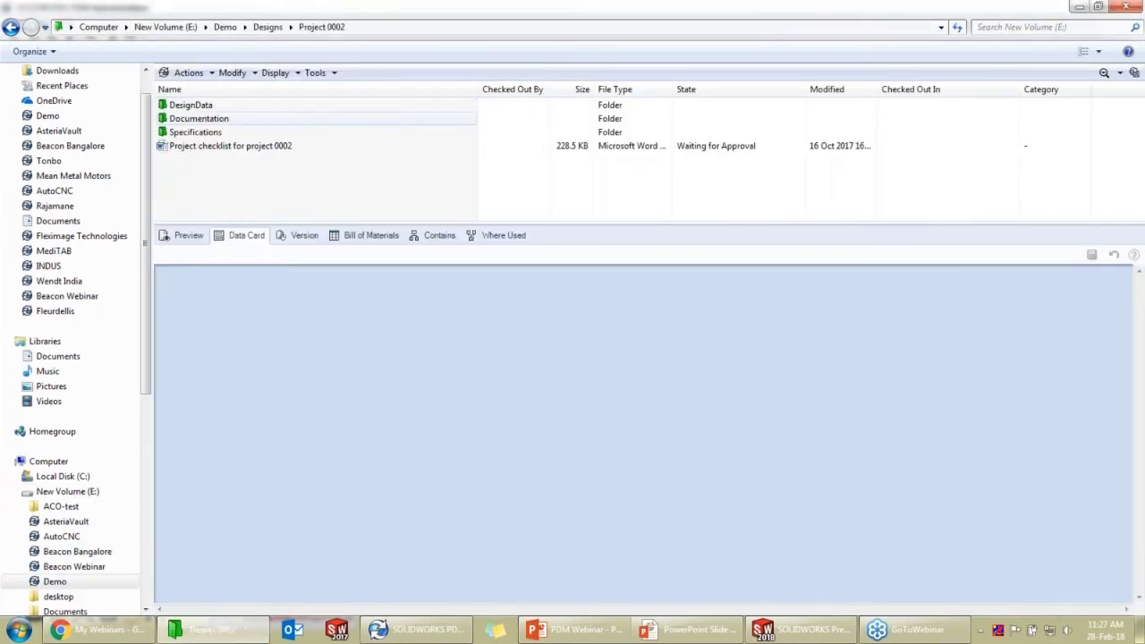
left_click(208, 106)
double_click(209, 107)
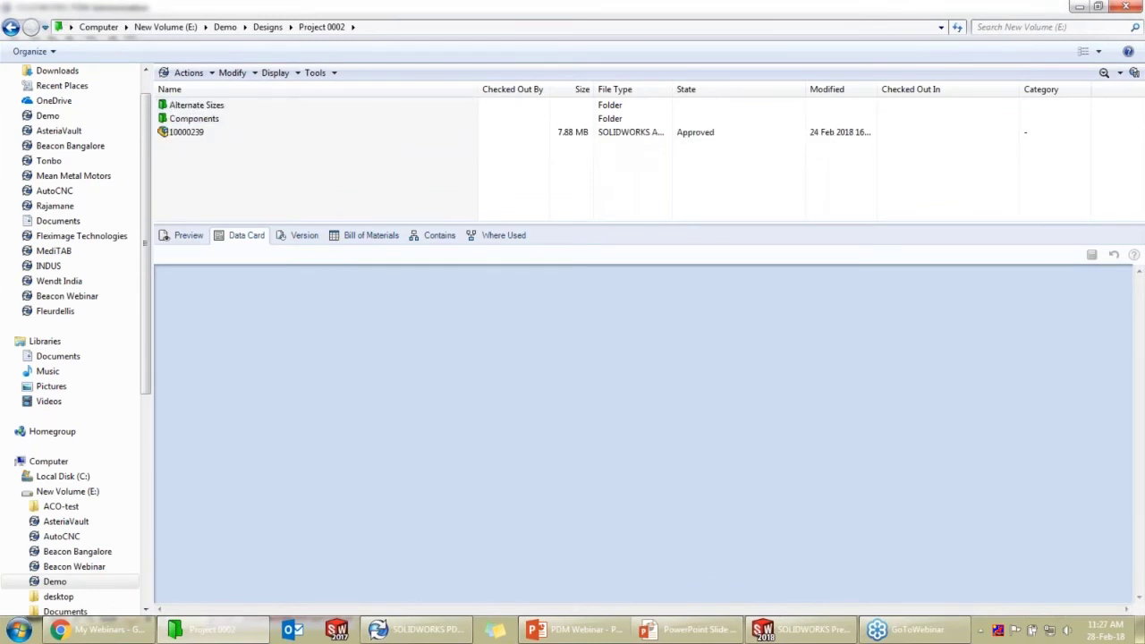
left_click(209, 132)
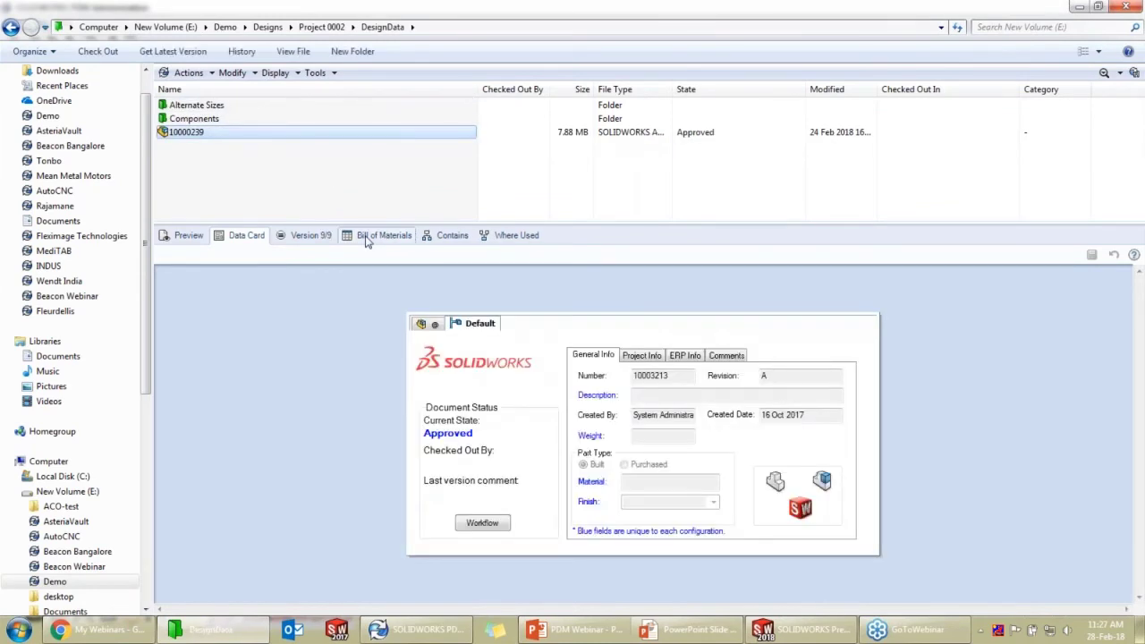
Show 10000239's Bill of Materials in an enlarged pane, trying Parts Only and Top Level Only layouts
left_click(380, 236)
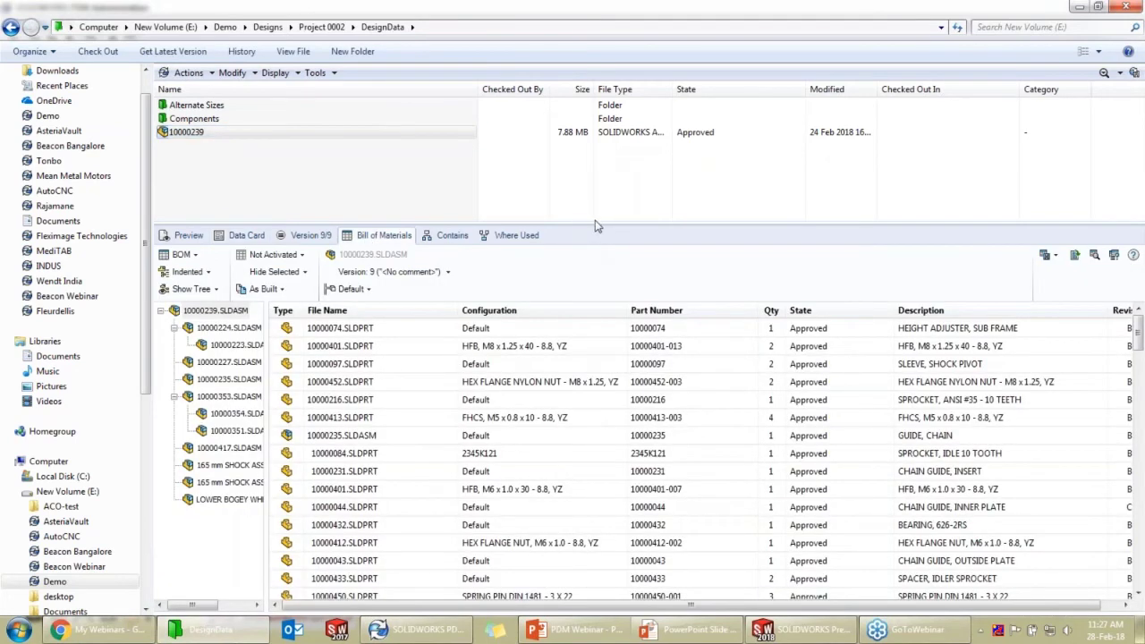
left_click_drag(595, 224, 595, 183)
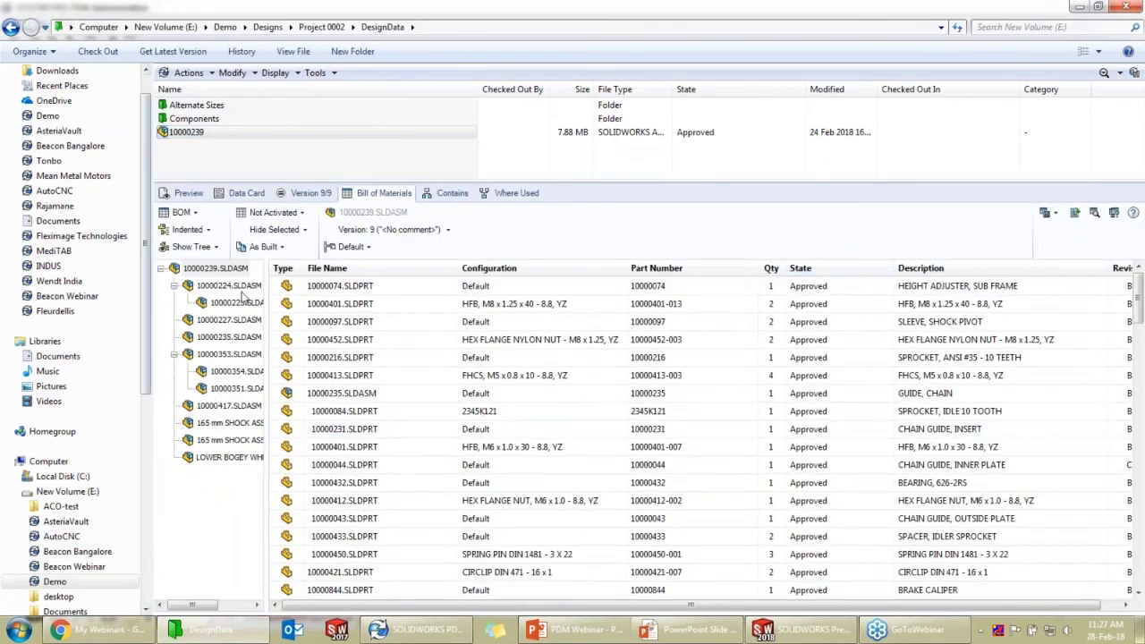
left_click(190, 229)
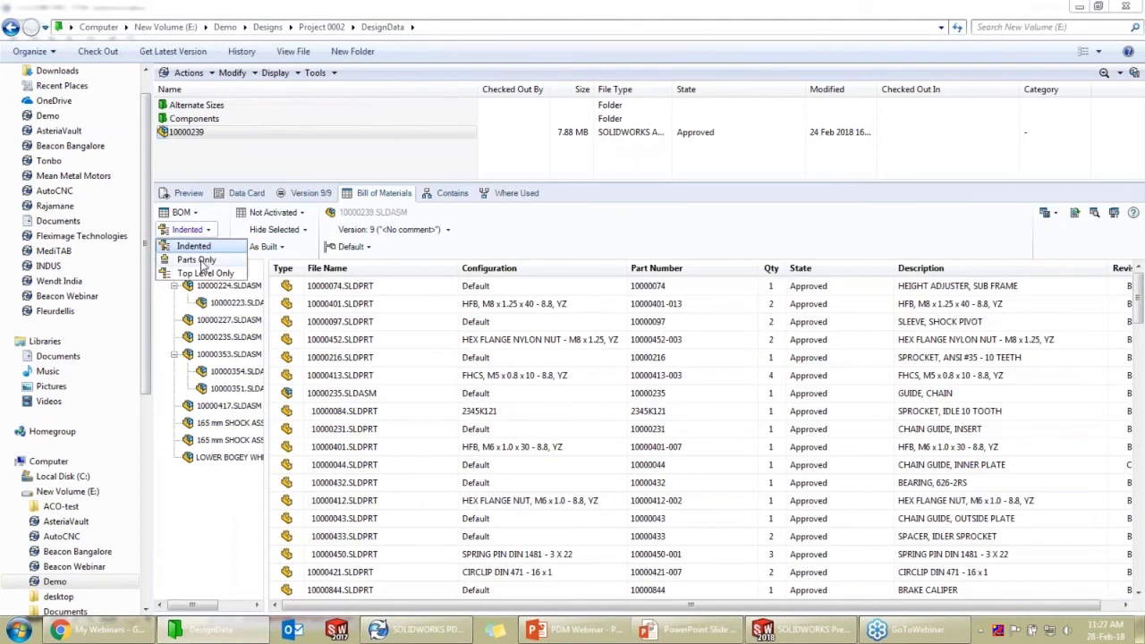
left_click(196, 260)
left_click(208, 232)
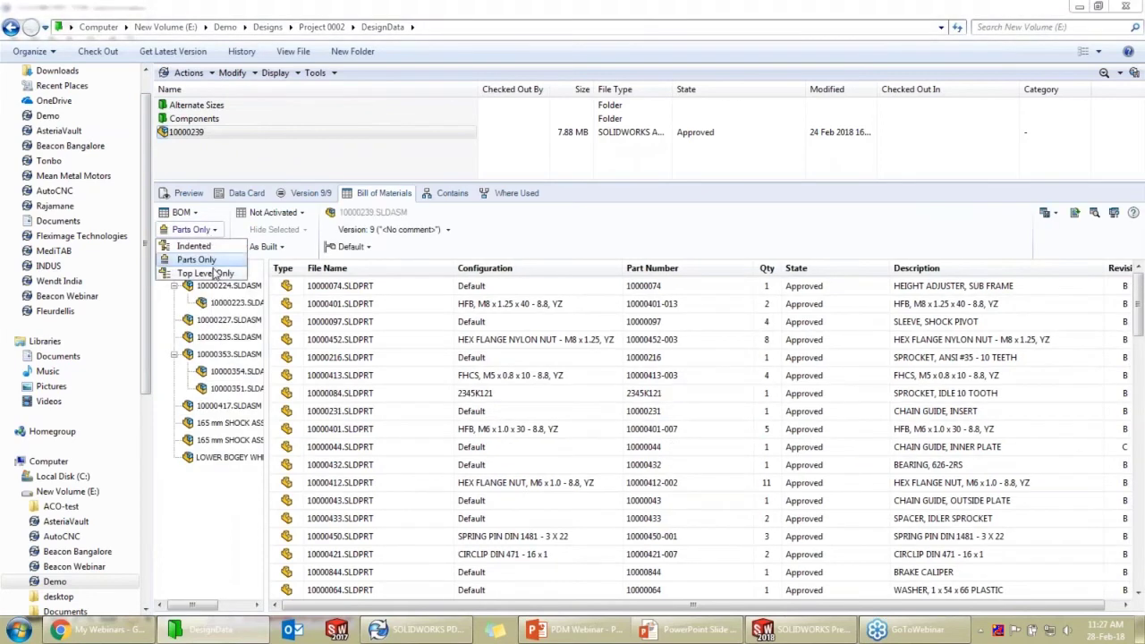
left_click(205, 273)
left_click(199, 230)
Switch the table to the Basic BOM, then to the saved 10000239.SLDASM.2.BOM
left_click(201, 218)
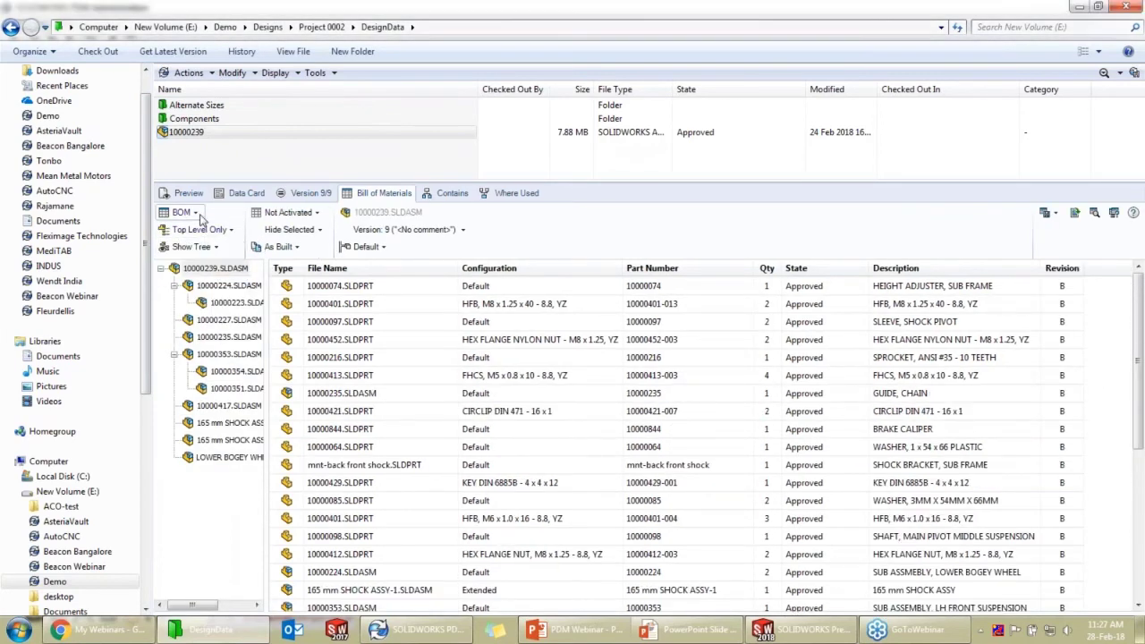
left_click(200, 218)
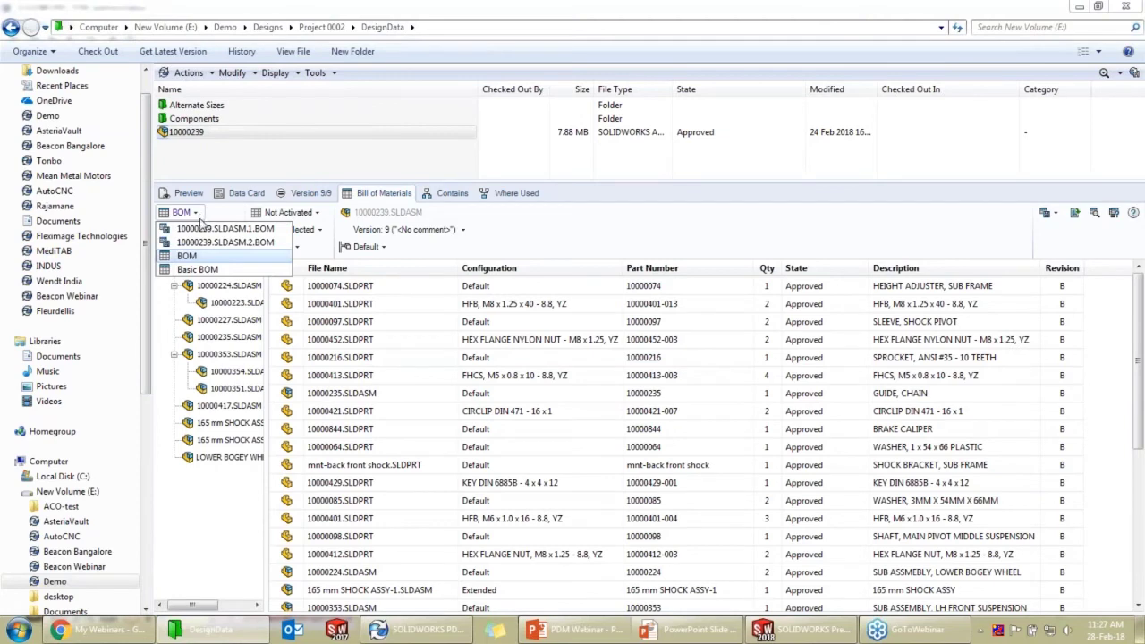
left_click(197, 272)
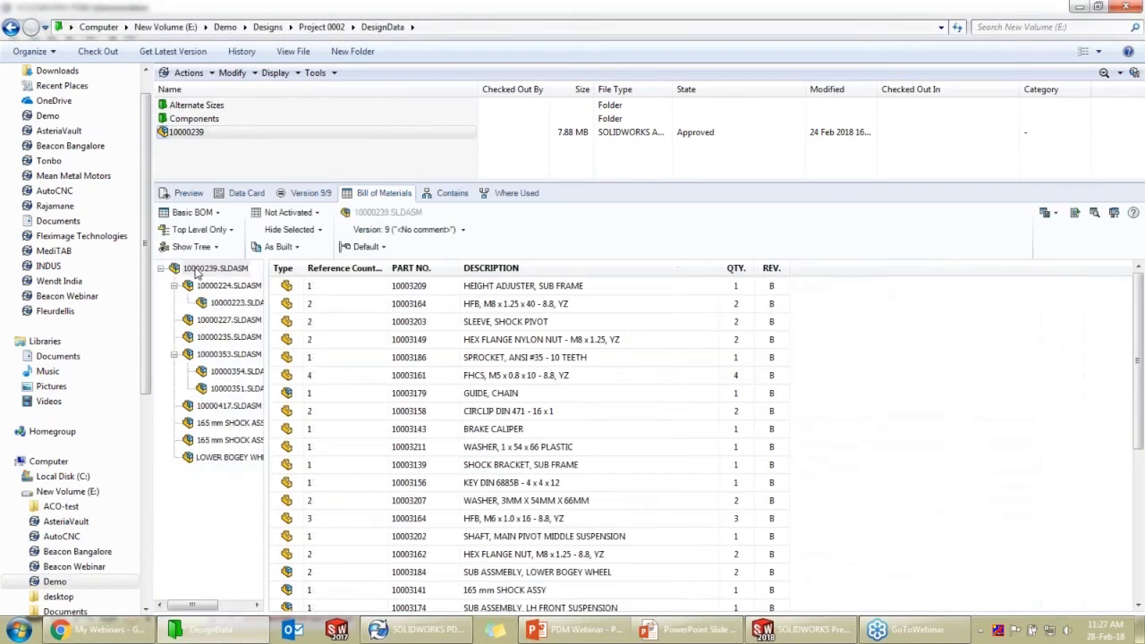
left_click(191, 213)
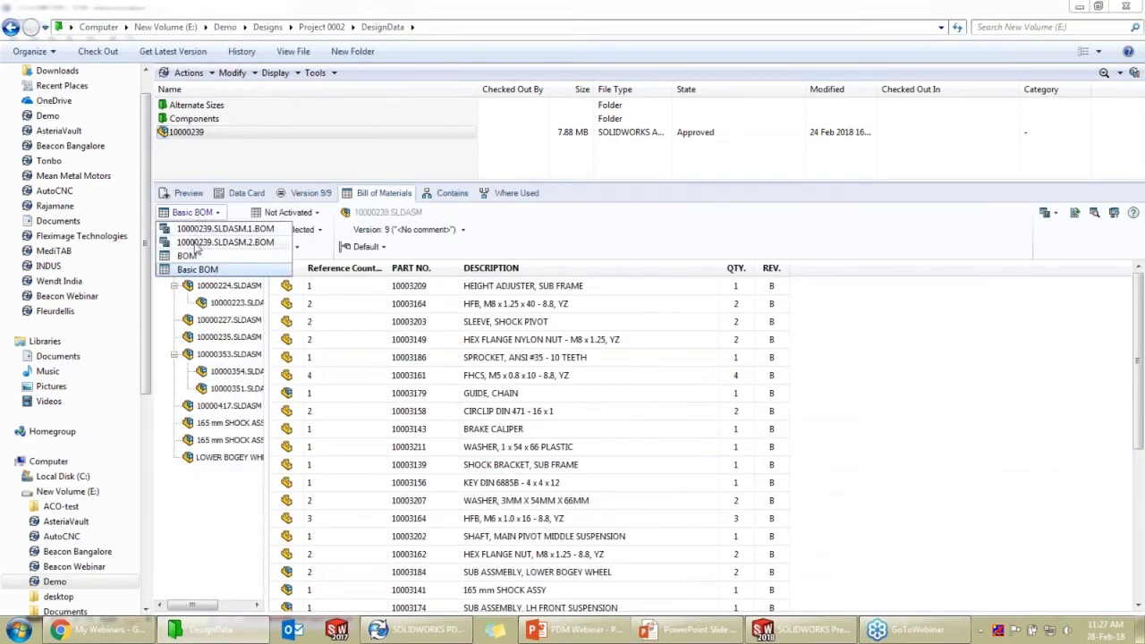
left_click(197, 242)
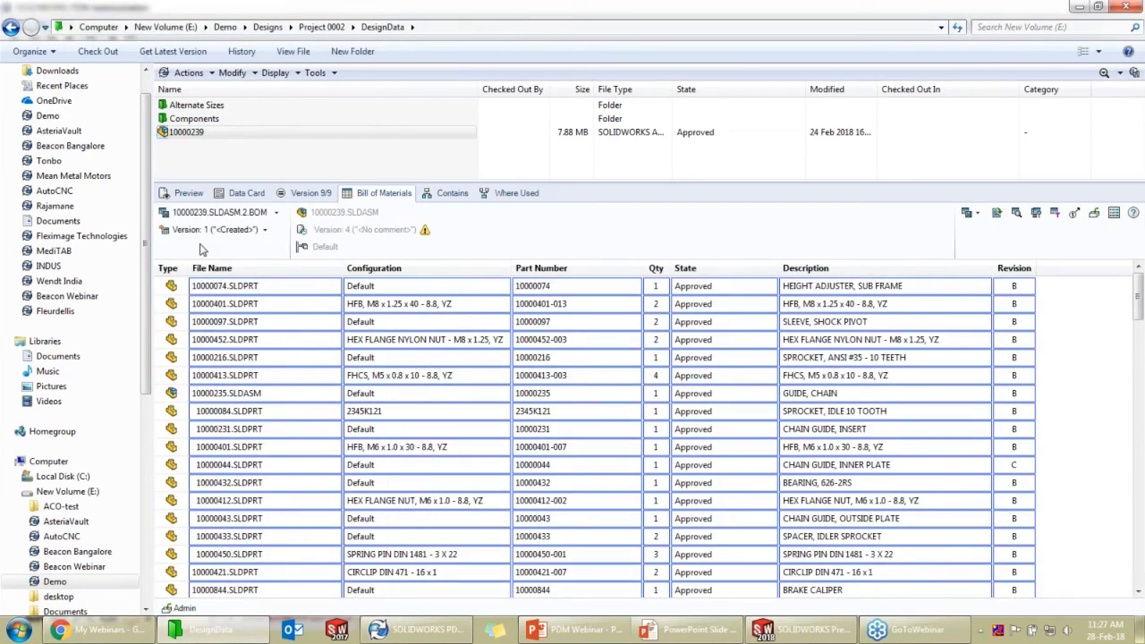
Check the BOM's Save As file formats, then cancel without saving
left_click(976, 213)
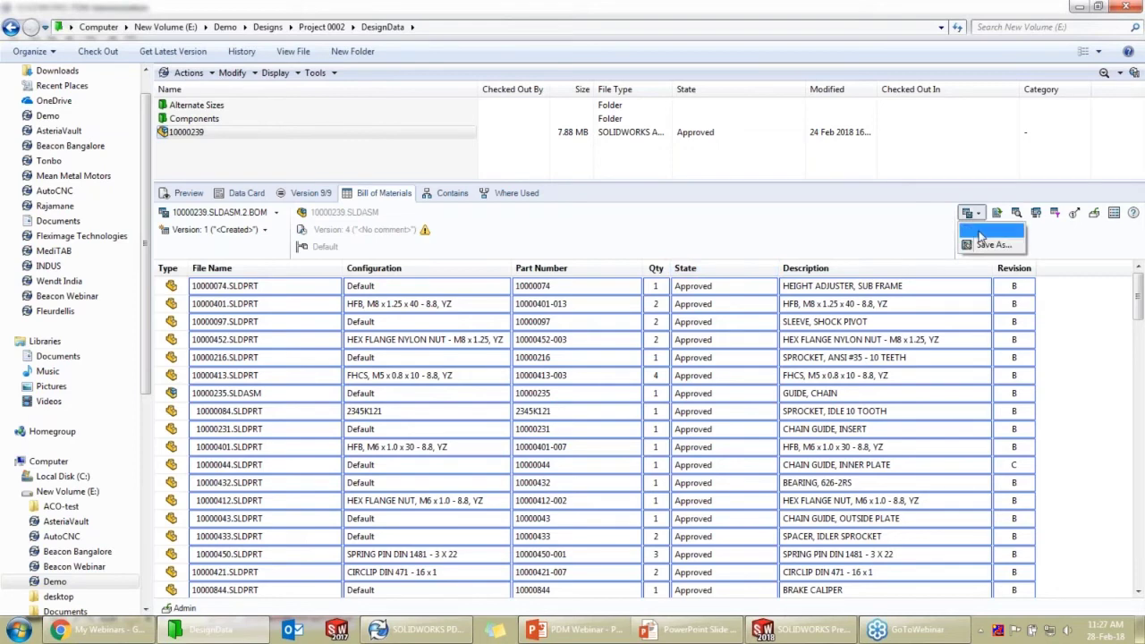
left_click(993, 244)
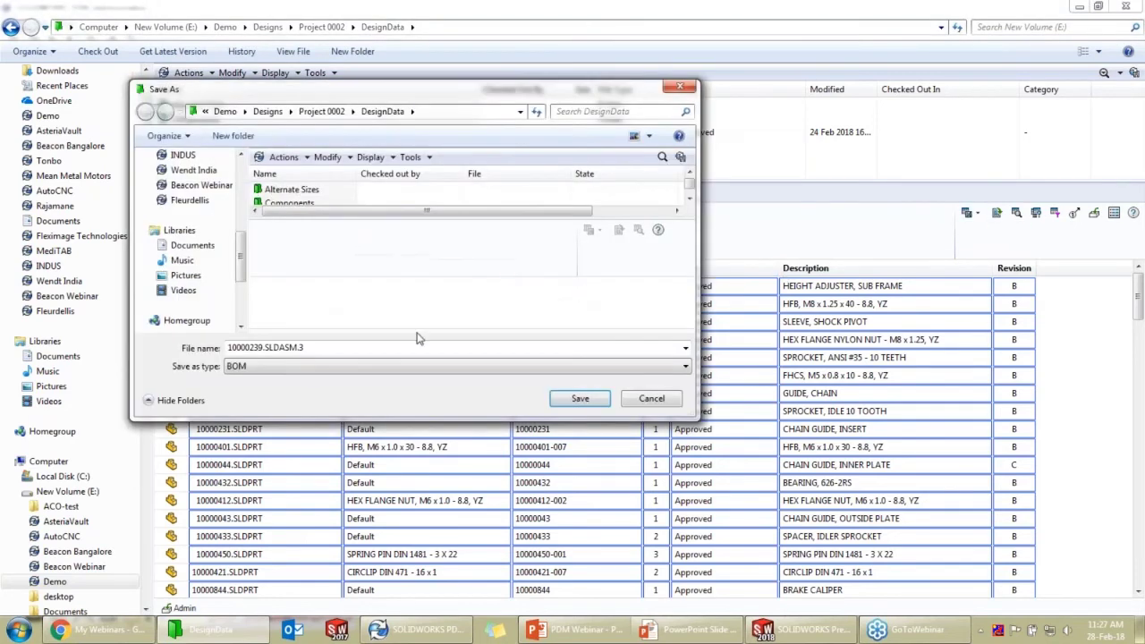
left_click(397, 366)
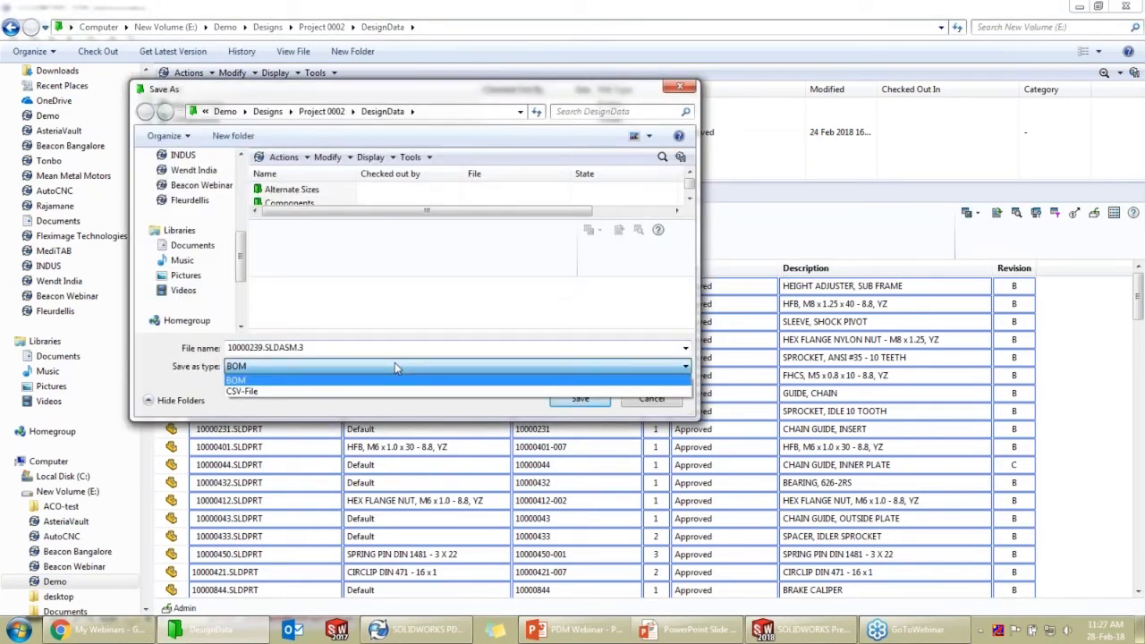
left_click(655, 404)
left_click(656, 404)
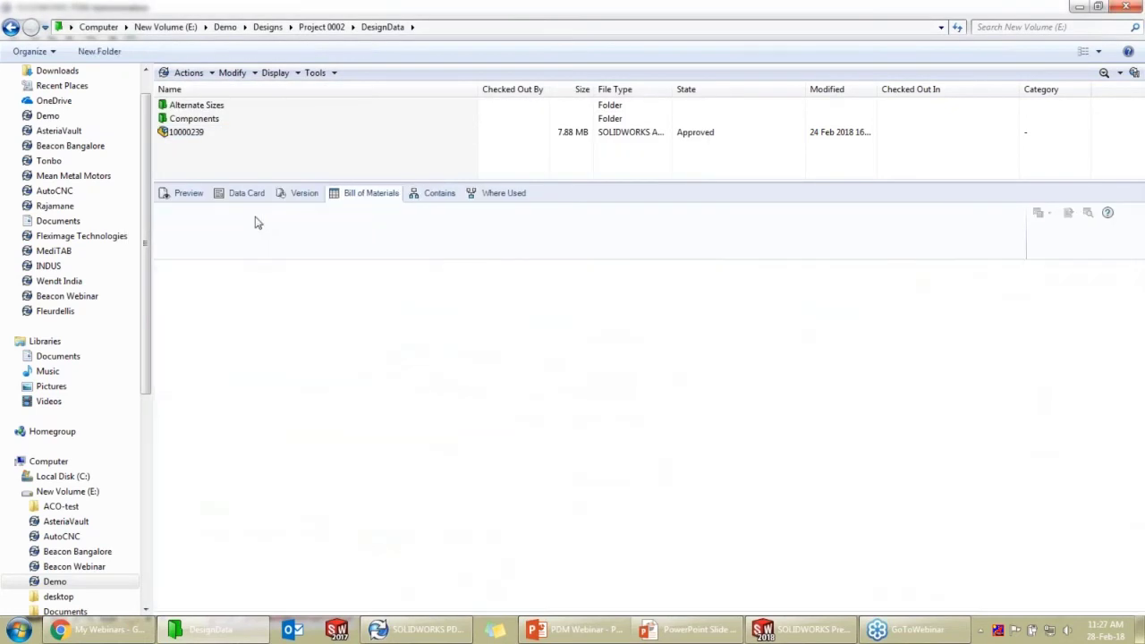
Check 10000239's configuration list, then open the Beacon Webinar vault and bring PDM Administration forward
left_click(235, 132)
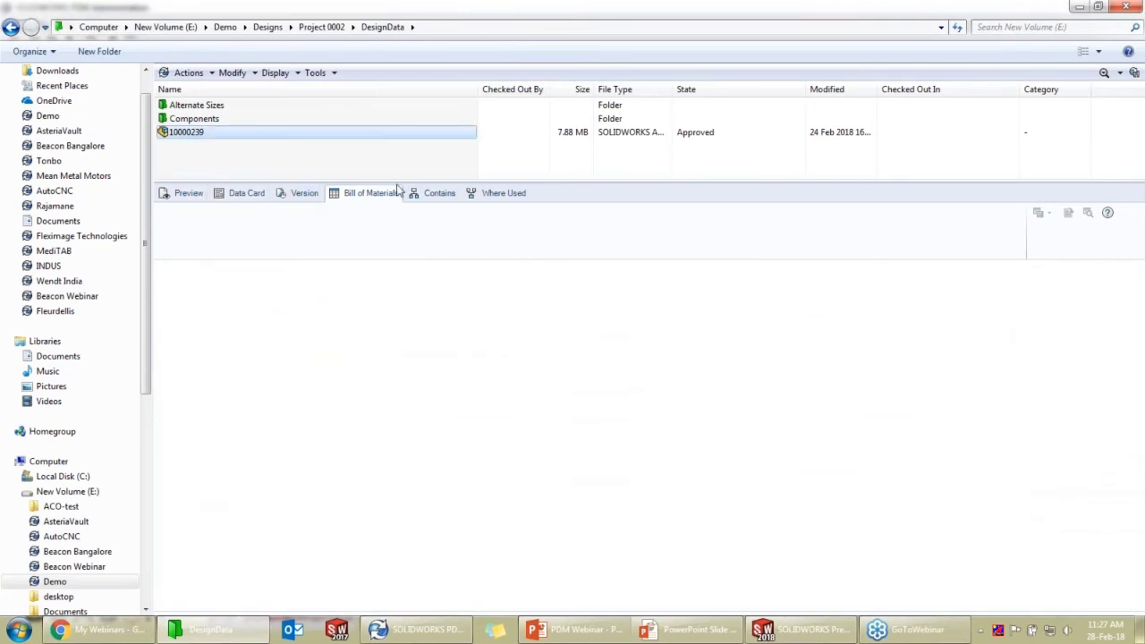
left_click(377, 257)
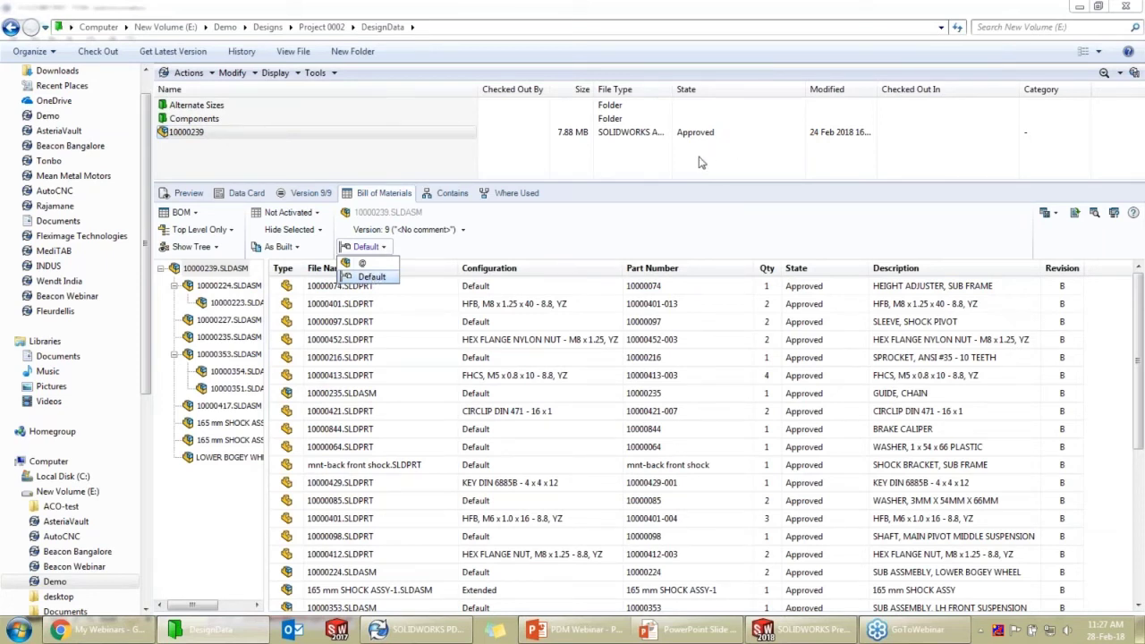
left_click(70, 299)
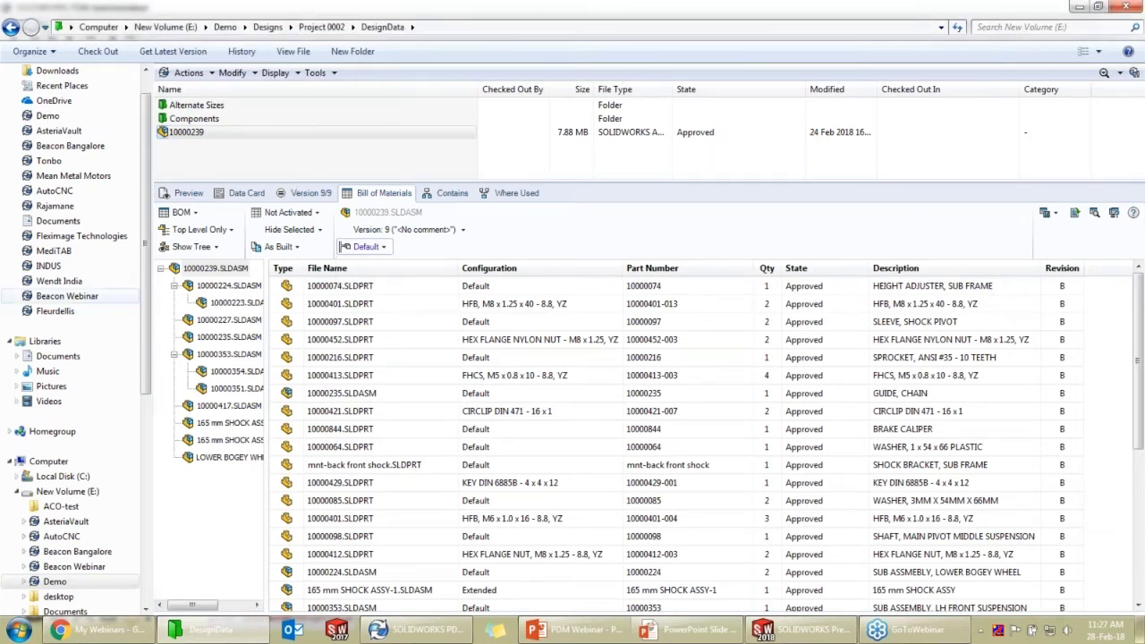
left_click(67, 296)
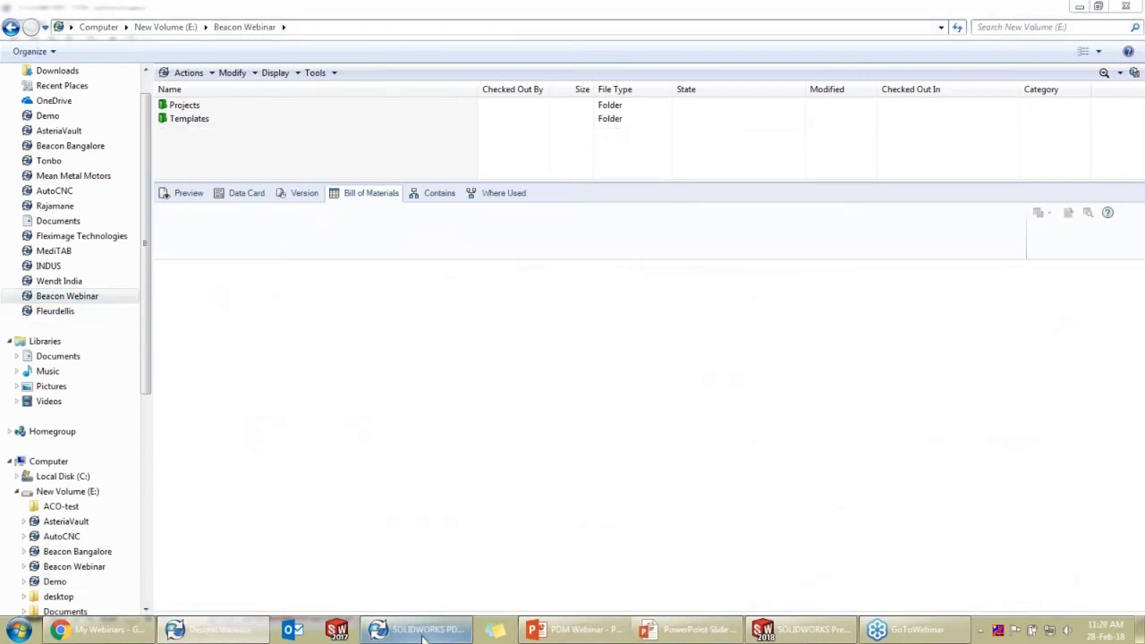
left_click(422, 630)
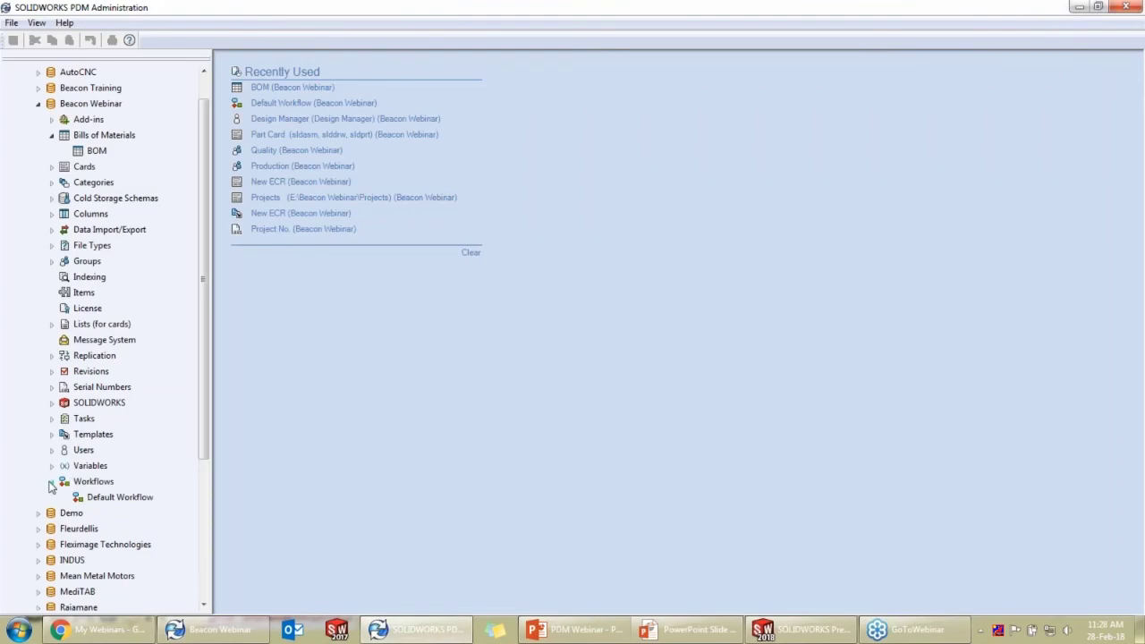
Step the slide show through the five points, from 'A UI you already know' to 'Share your data', then Win+Tab away
left_click(664, 631)
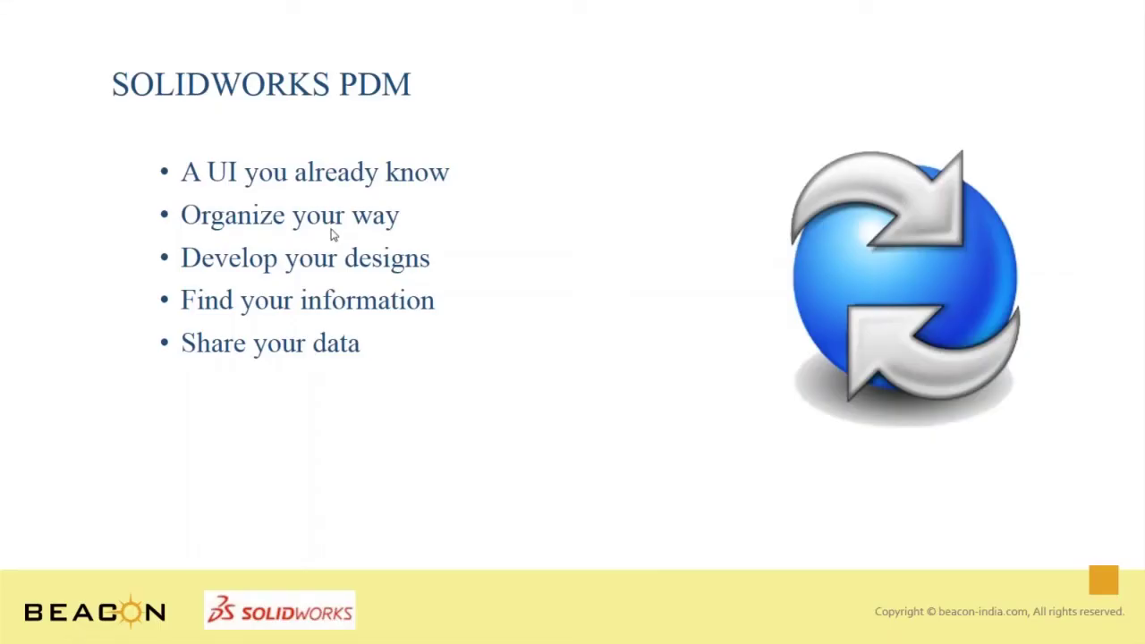
left_click(284, 235)
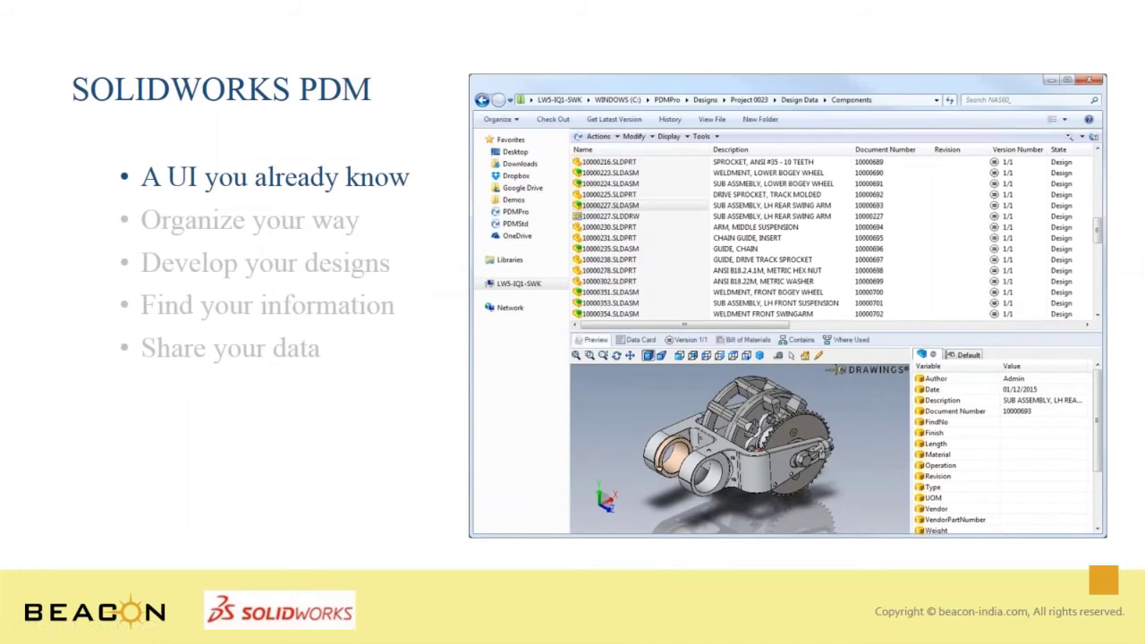
key("Right")
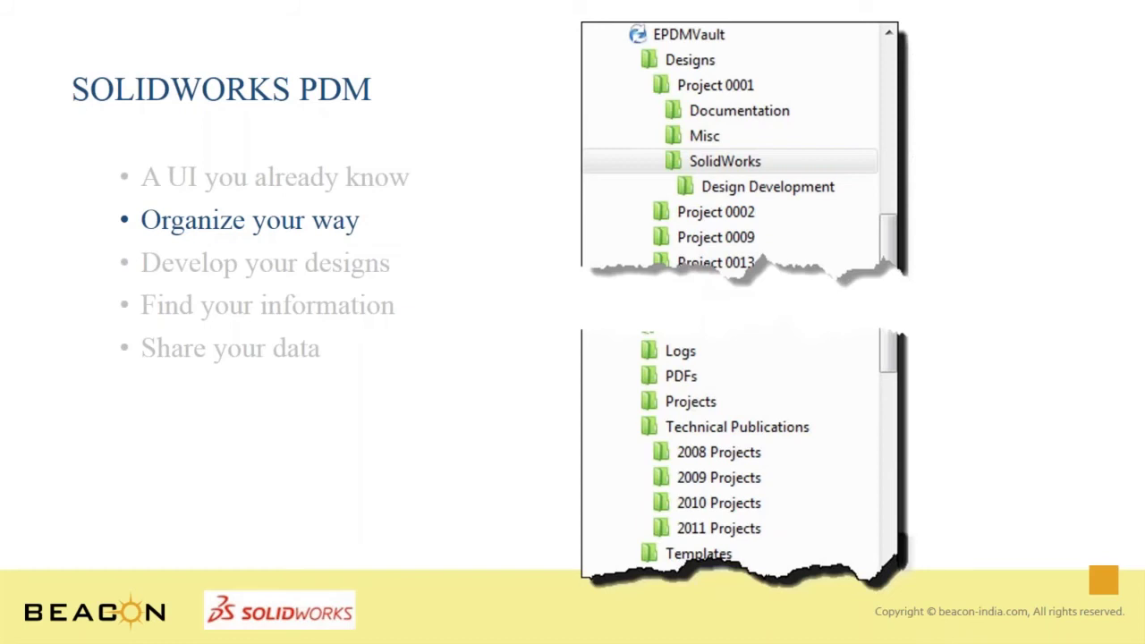
key("Right")
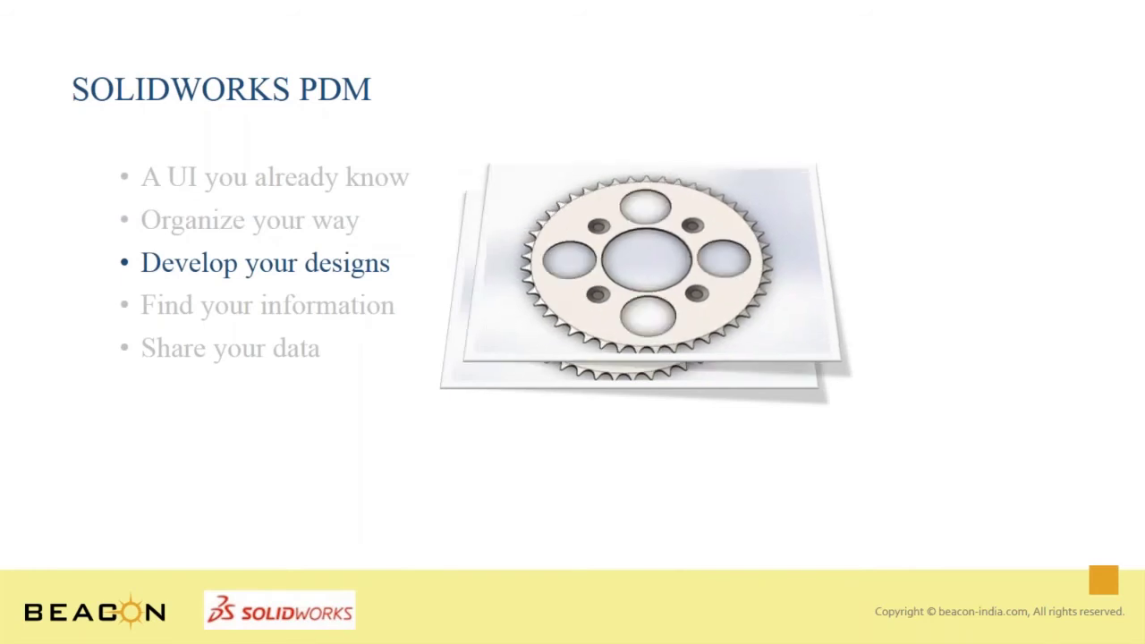
key("Right")
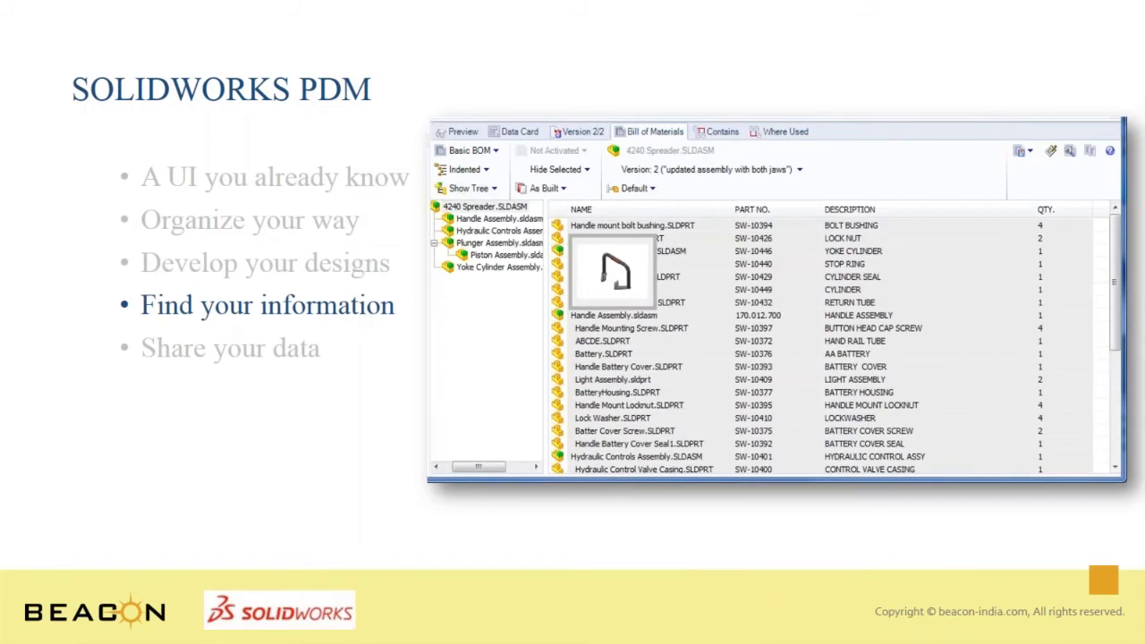
key("Right")
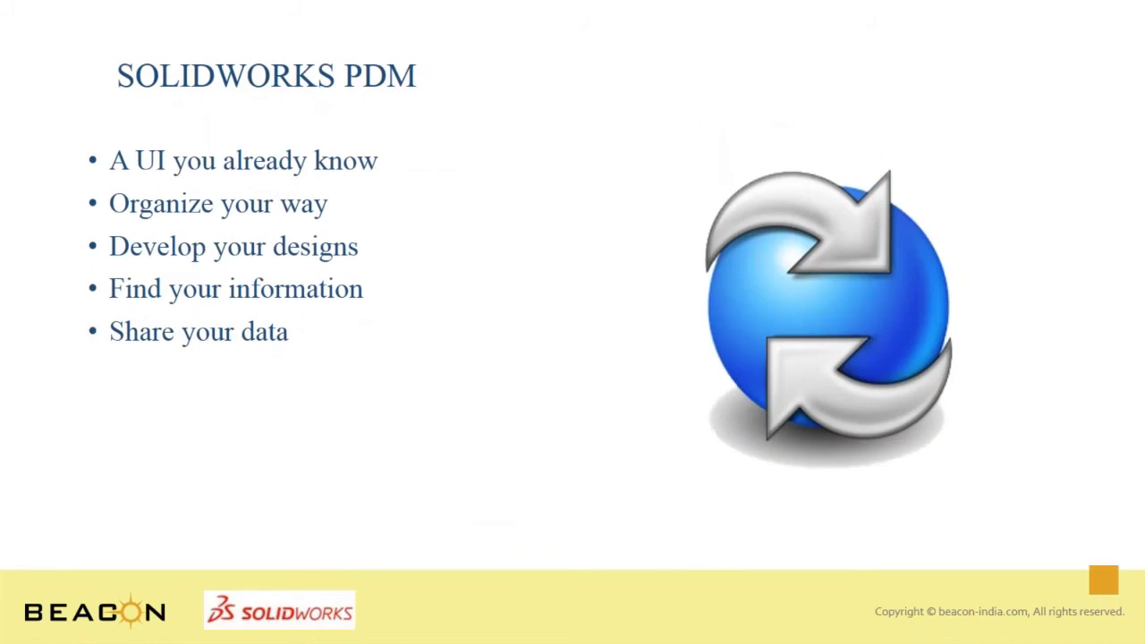
key("super+Tab")
Bring the vault window forward, drag the splitter to enlarge the file list, and dismiss the new-item menu
key("super+Tab")
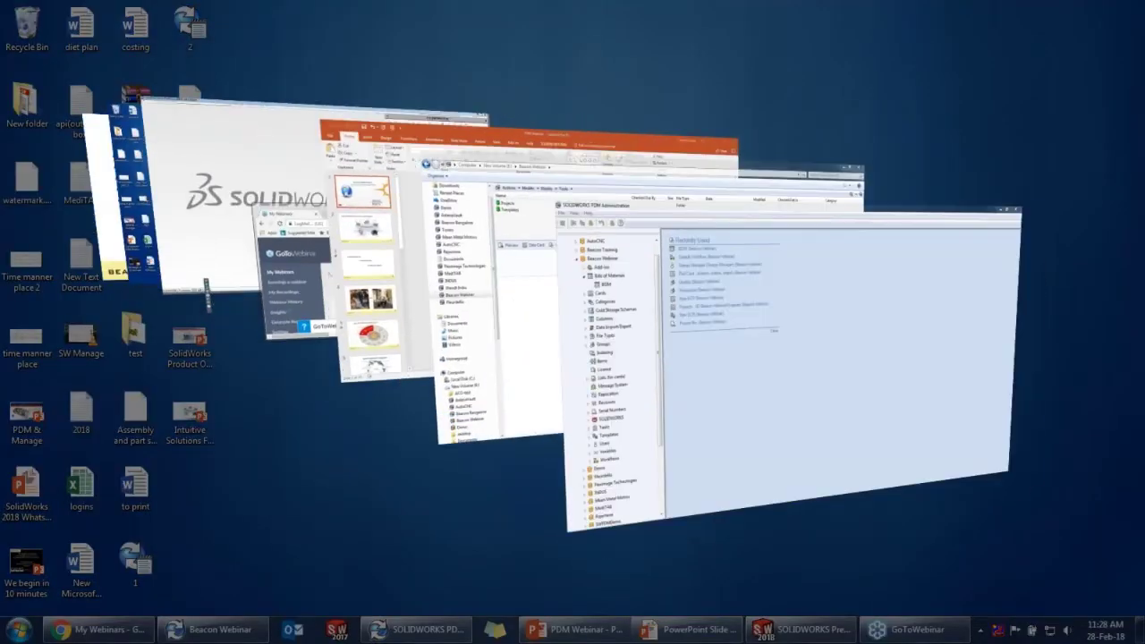
key("super+Tab")
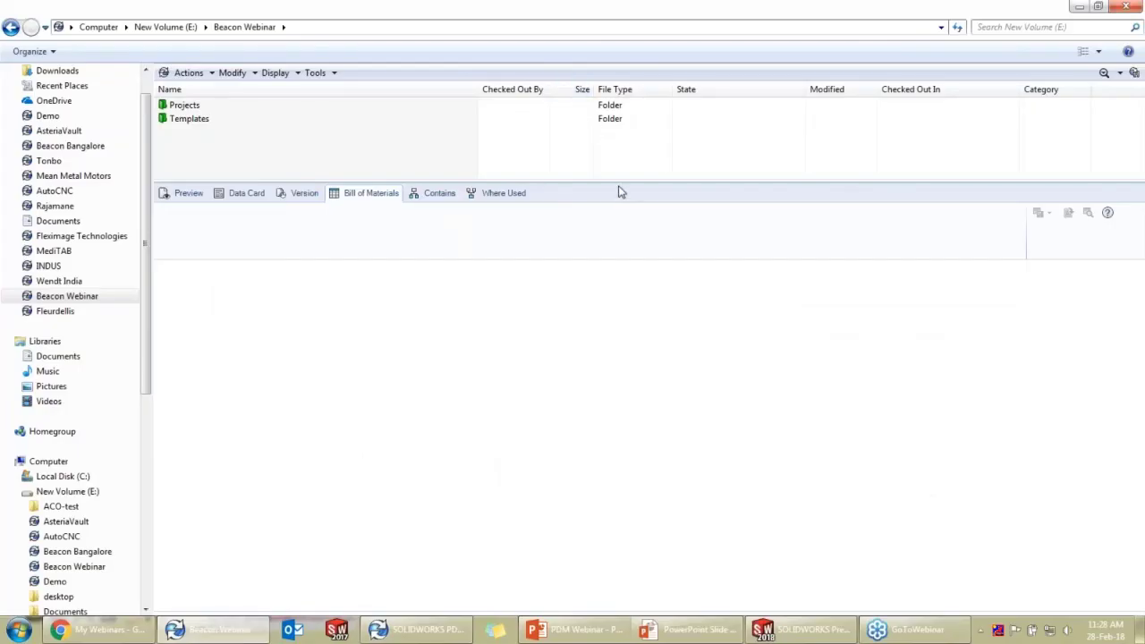
left_click_drag(623, 186, 603, 356)
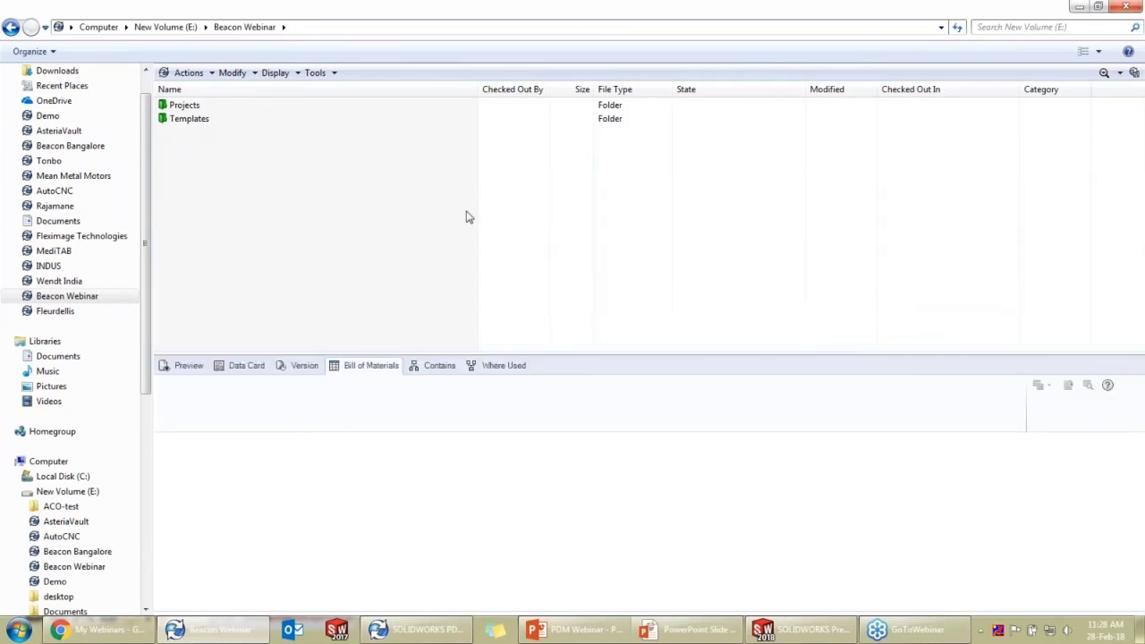
right_click(267, 169)
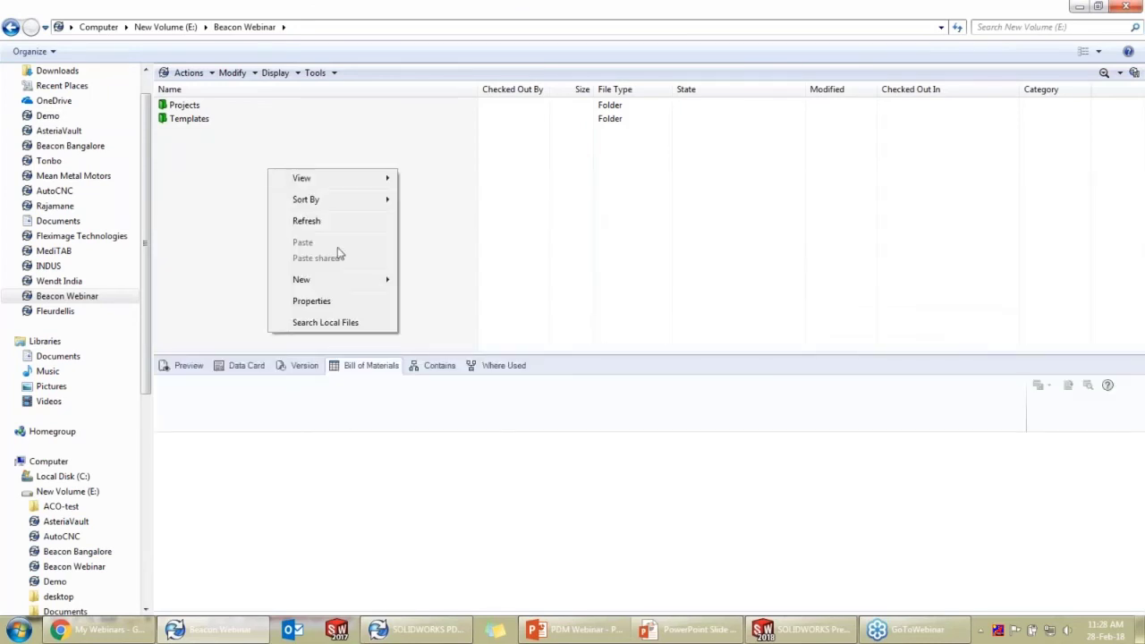
mouse_move(331, 281)
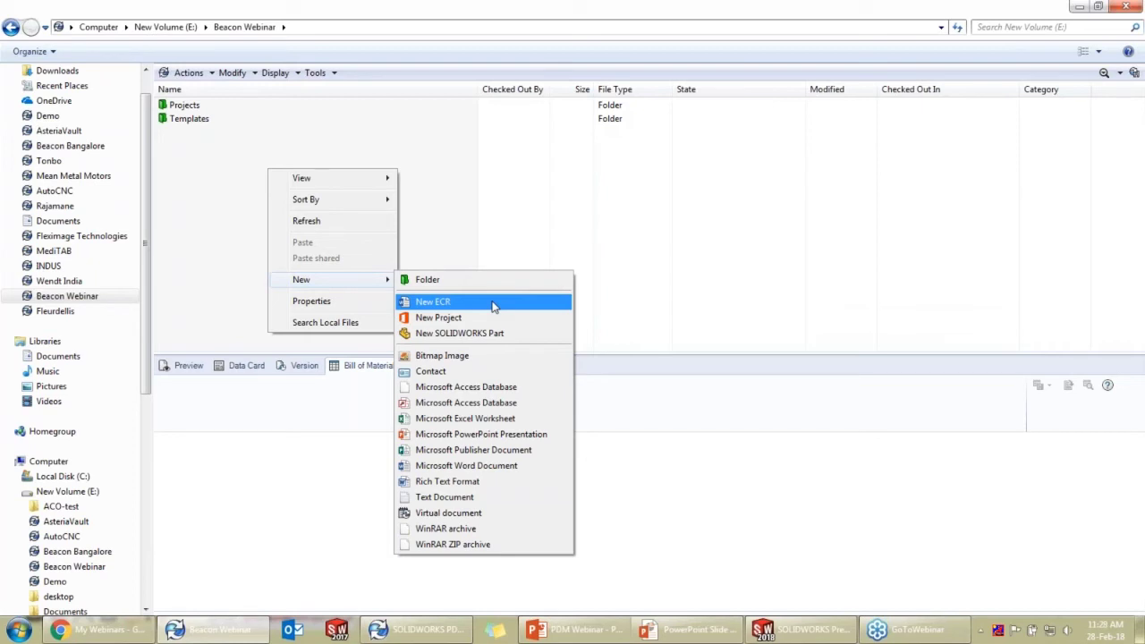
left_click(363, 157)
Open Projects > BEACON, start a New ECR with part name 'Spacer', then cancel it
double_click(235, 108)
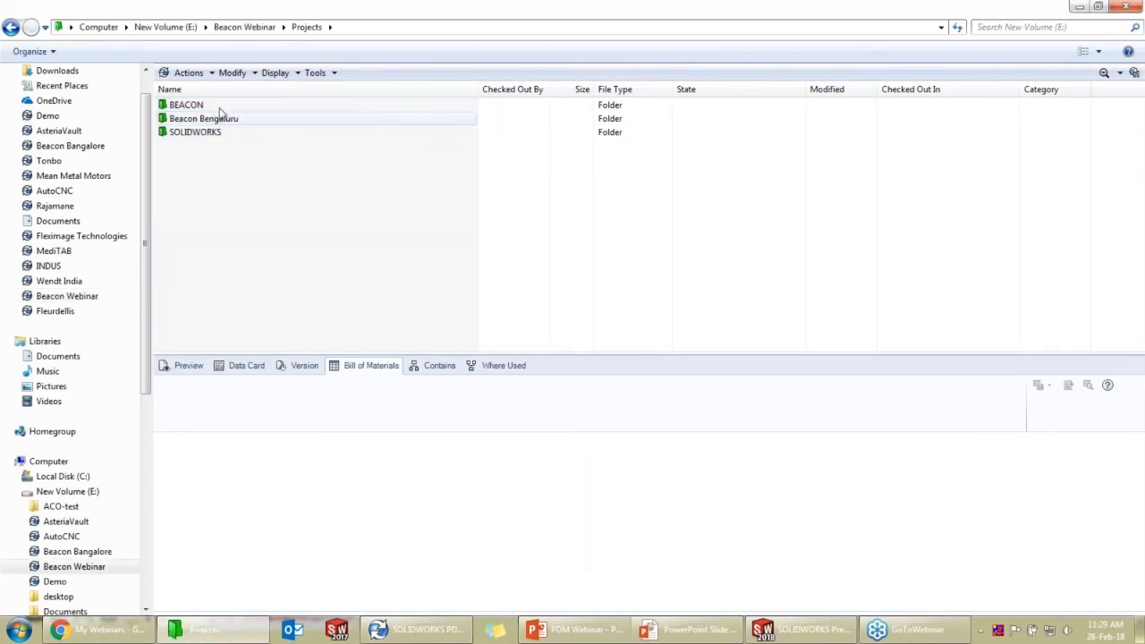
double_click(225, 107)
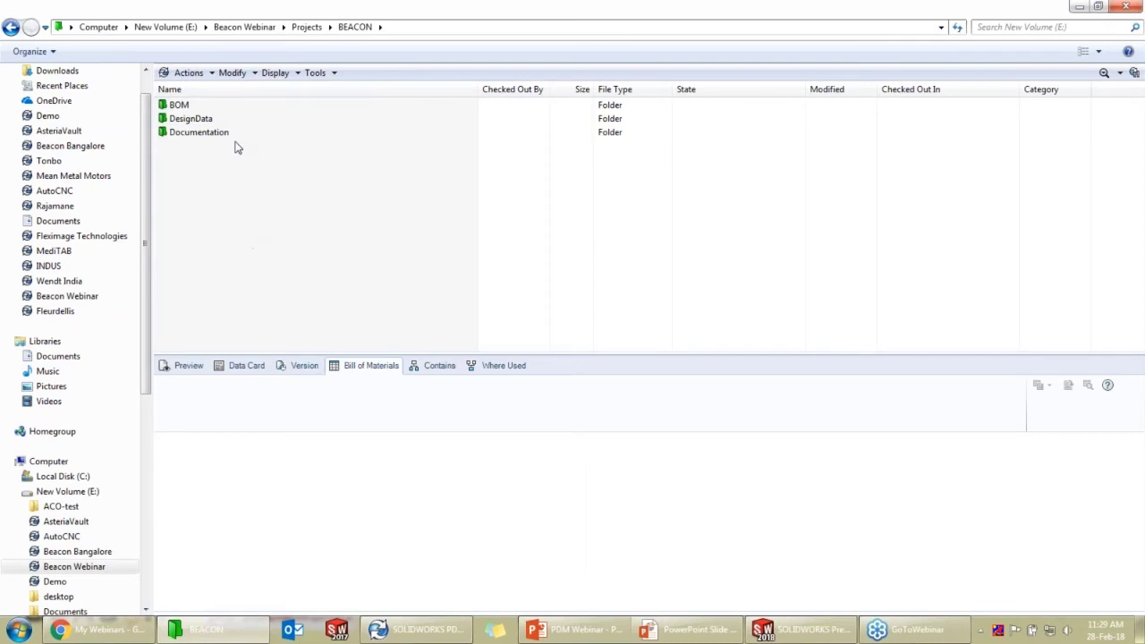
right_click(218, 175)
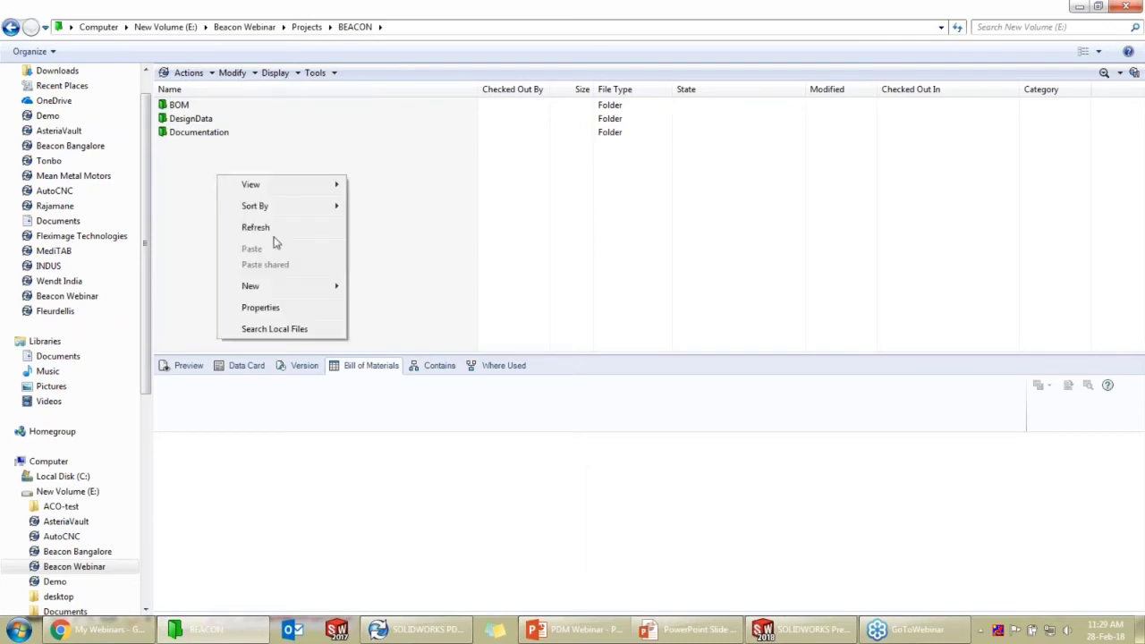
mouse_move(262, 286)
left_click(385, 308)
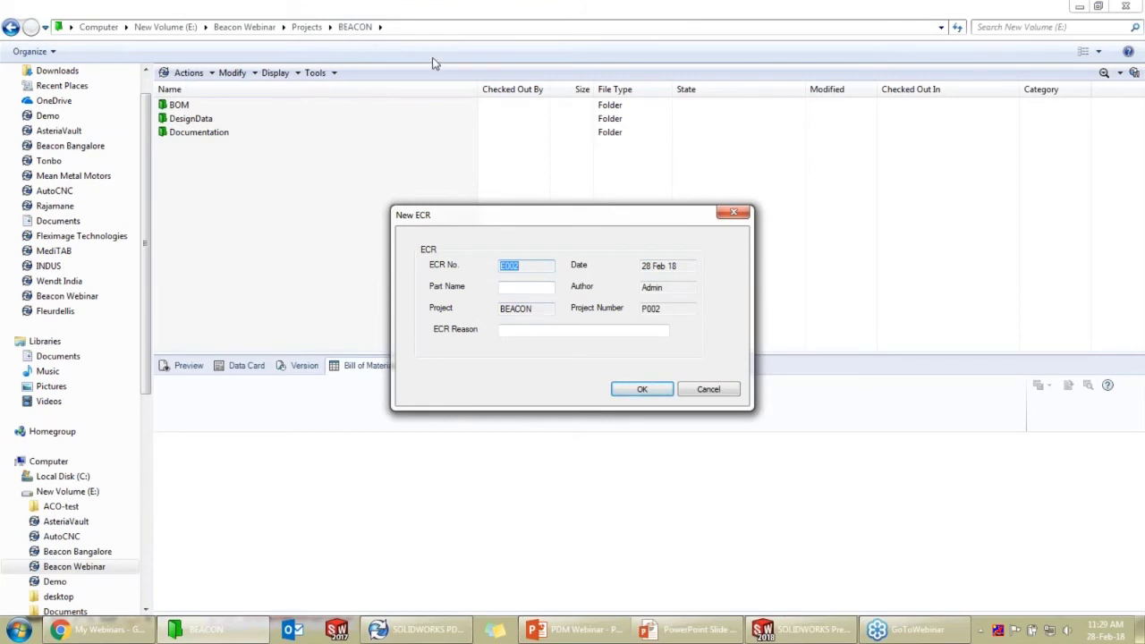
left_click(543, 285)
type("Spacer")
left_click(724, 391)
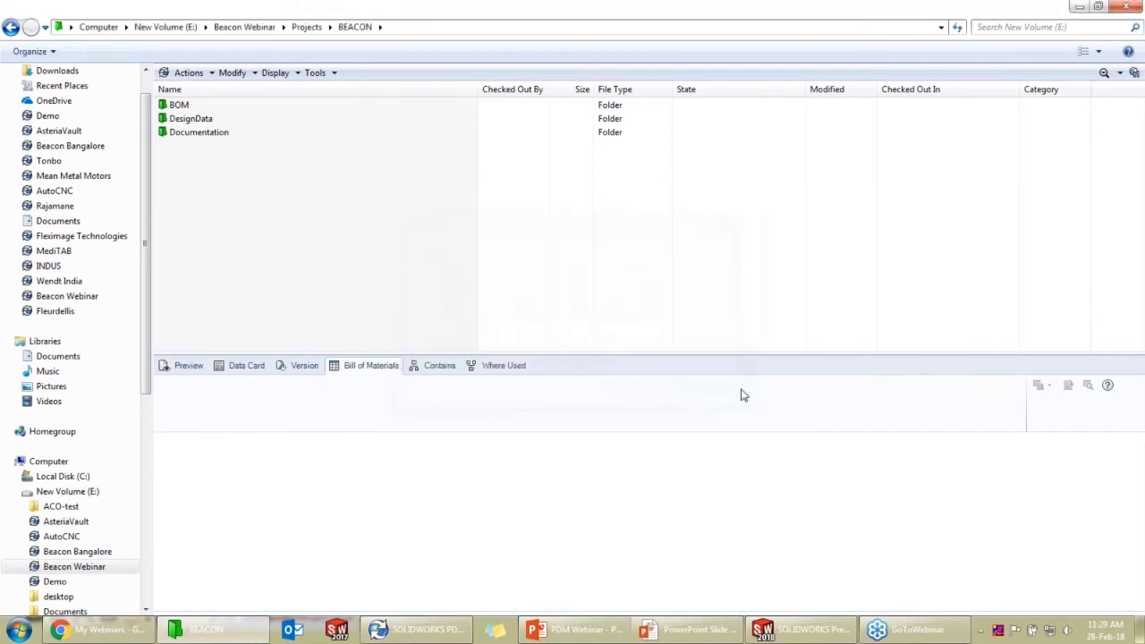
Return to Projects, open Beacon Bengaluru, and start a New ECR there
left_click(305, 27)
left_click(229, 120)
double_click(229, 120)
right_click(215, 151)
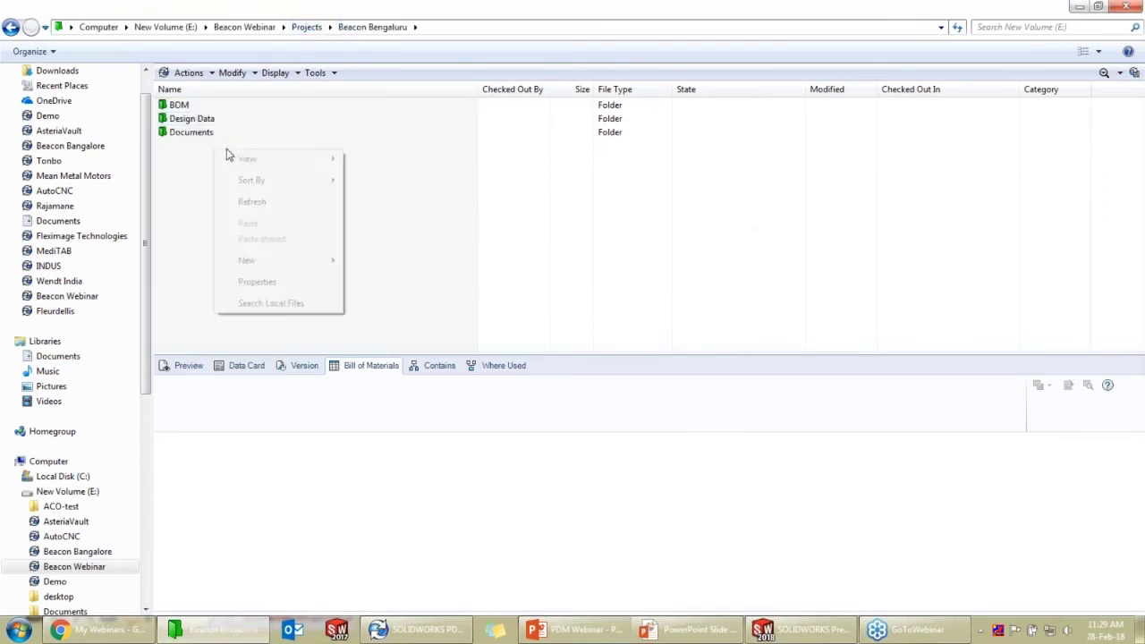
mouse_move(263, 263)
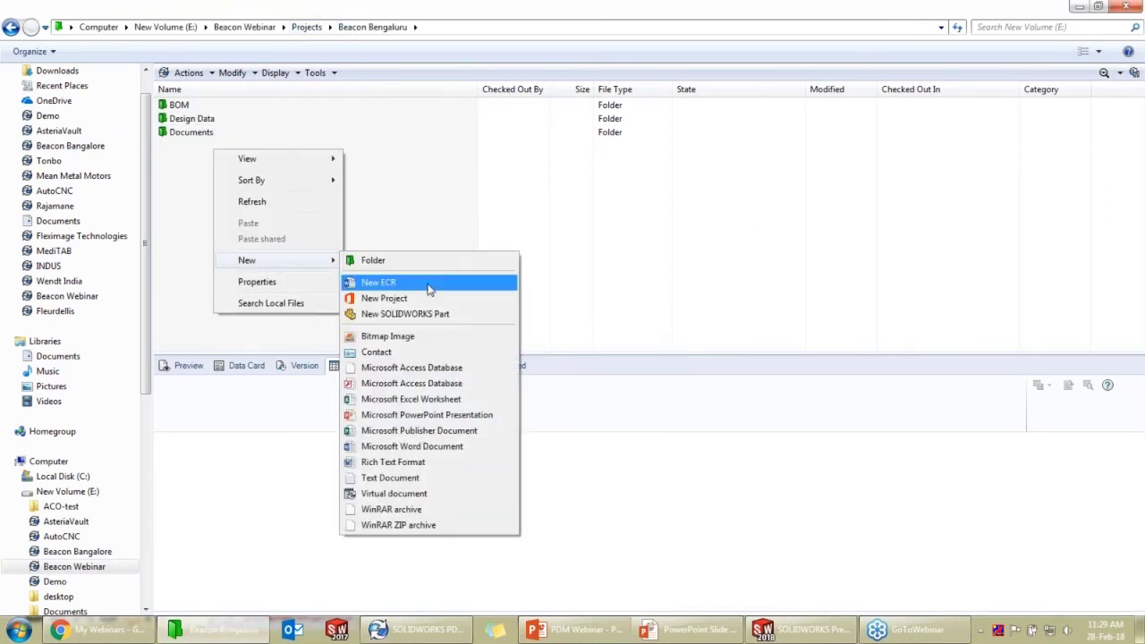
left_click(380, 284)
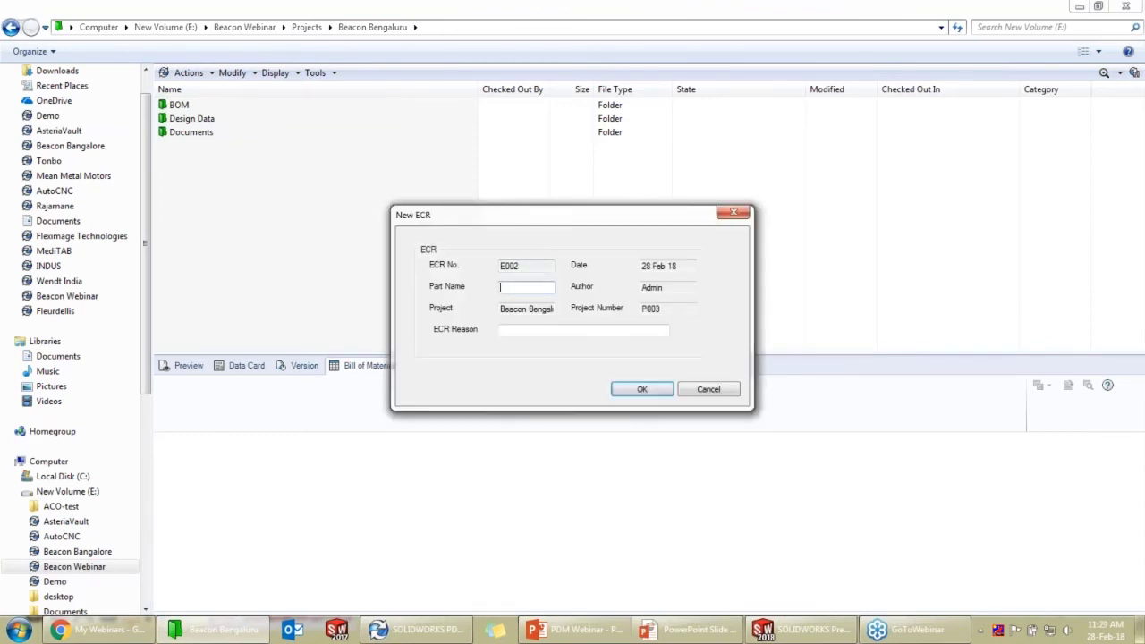
Fill in part name 'pacer' and reason 'material tesing failed', confirm, and create the E002 file
type("pacer")
left_click(528, 329)
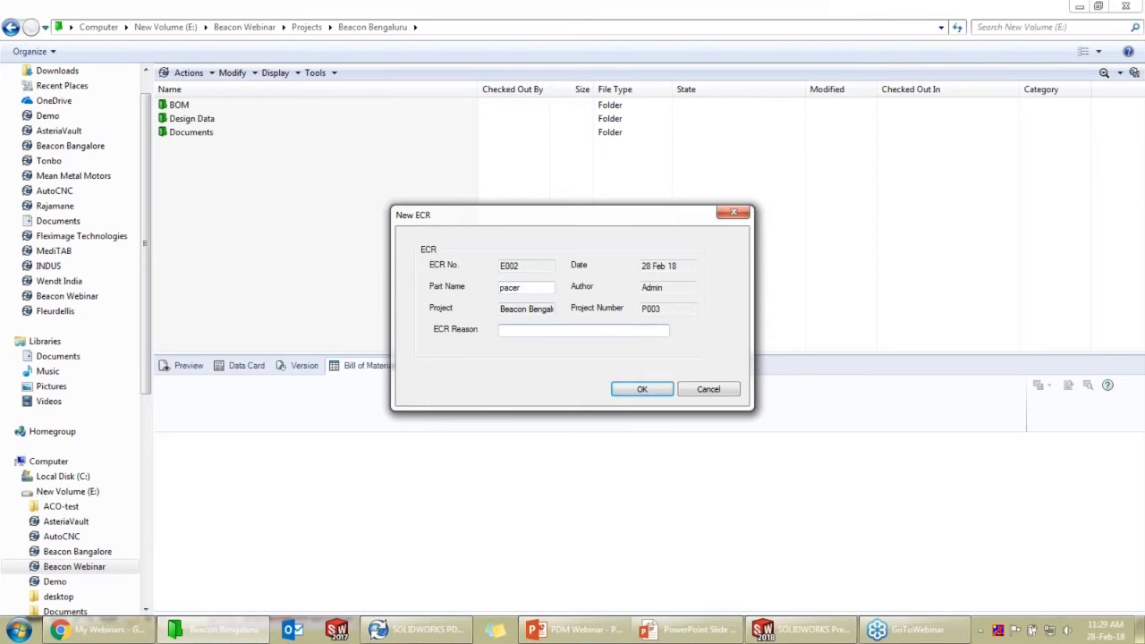
type("material tes")
type("ing failed")
left_click(621, 390)
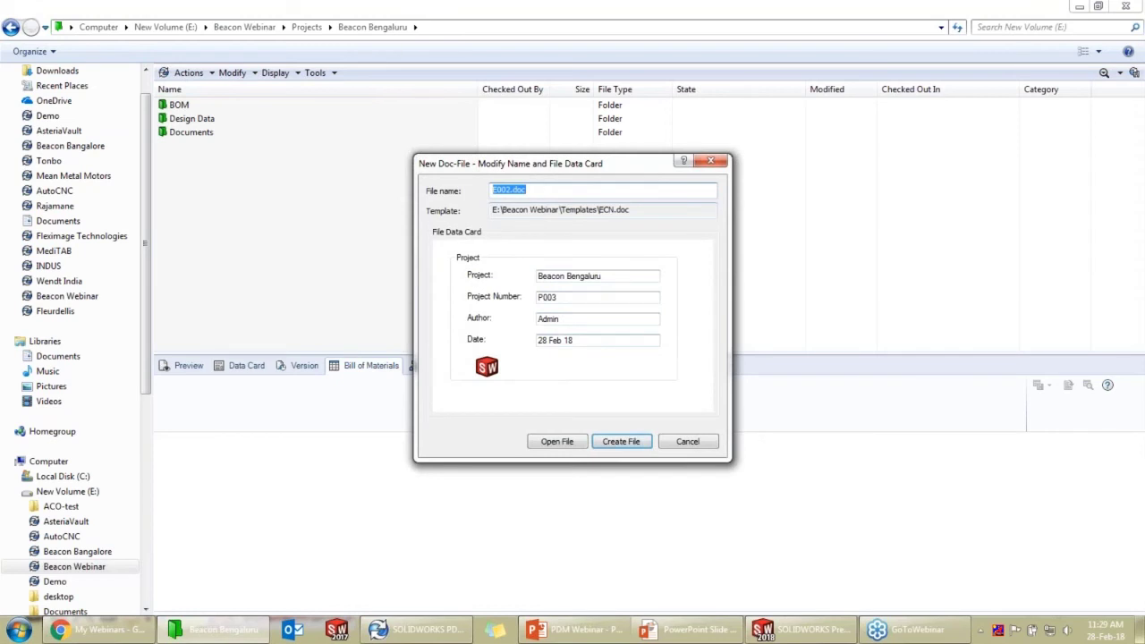
left_click(634, 446)
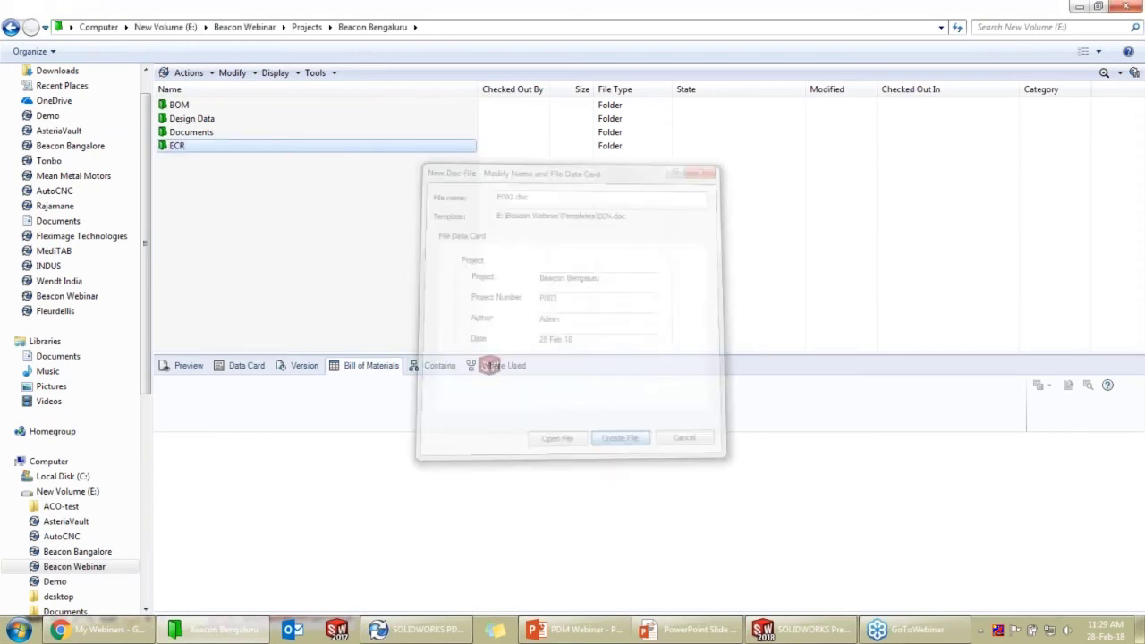
Check ECR E002 from the new ECR folder into the vault, then return to the slide show
left_click(276, 154)
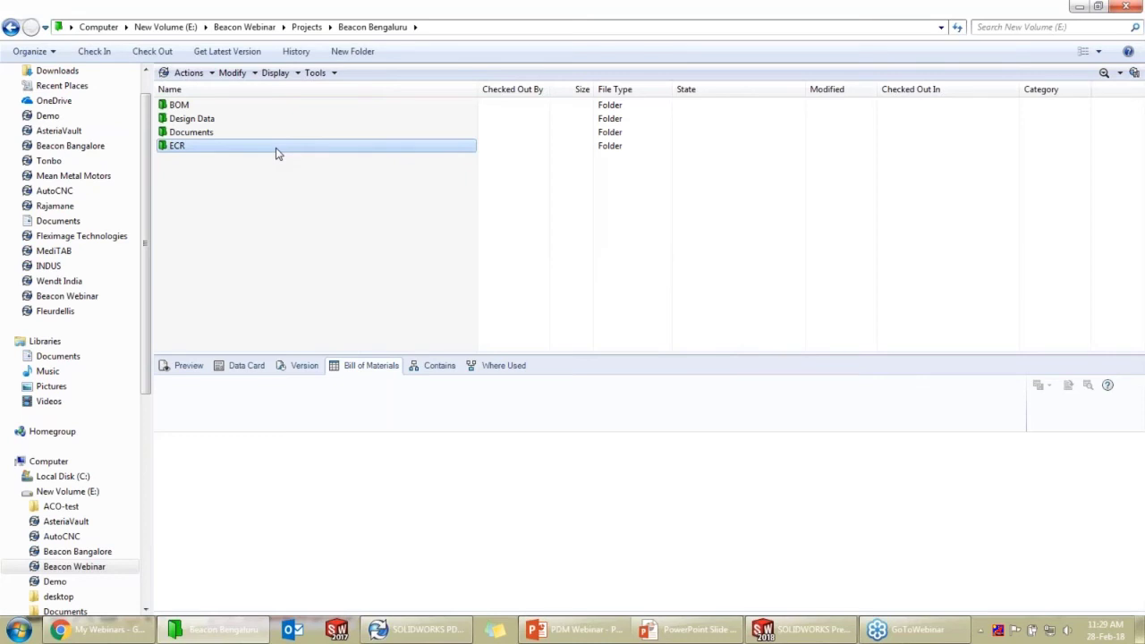
double_click(276, 151)
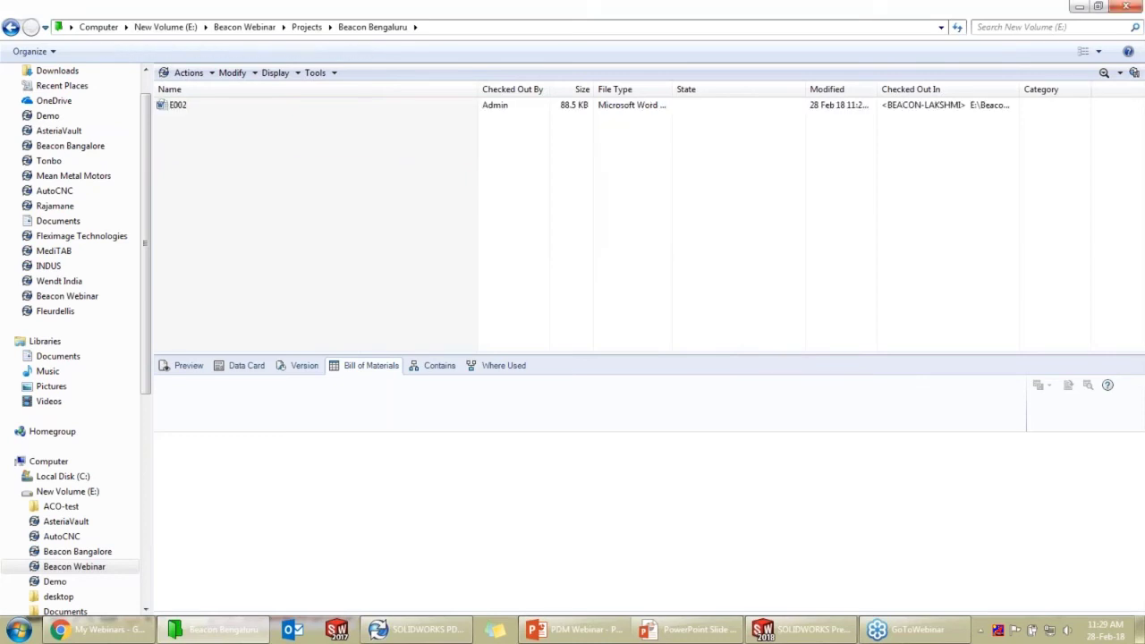
left_click(255, 108)
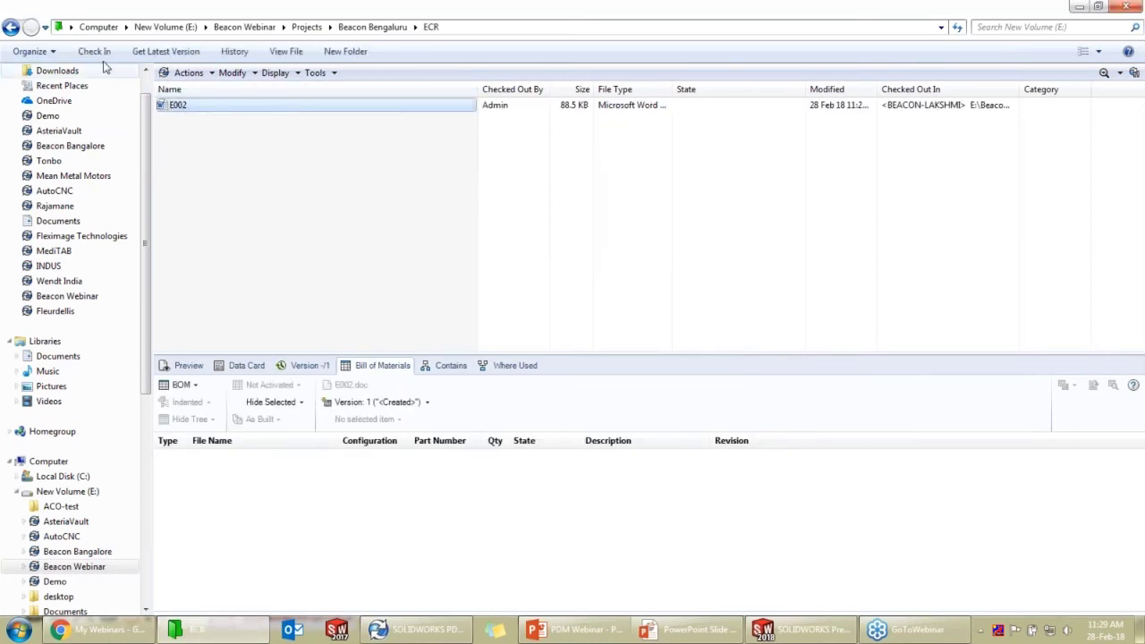
left_click(94, 52)
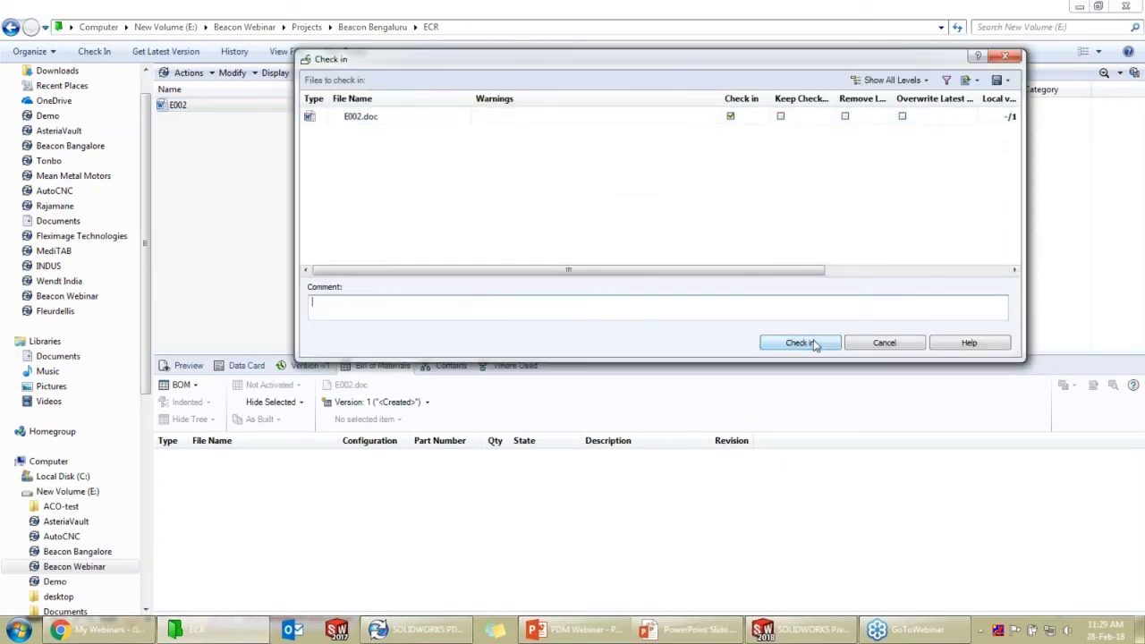
left_click(814, 346)
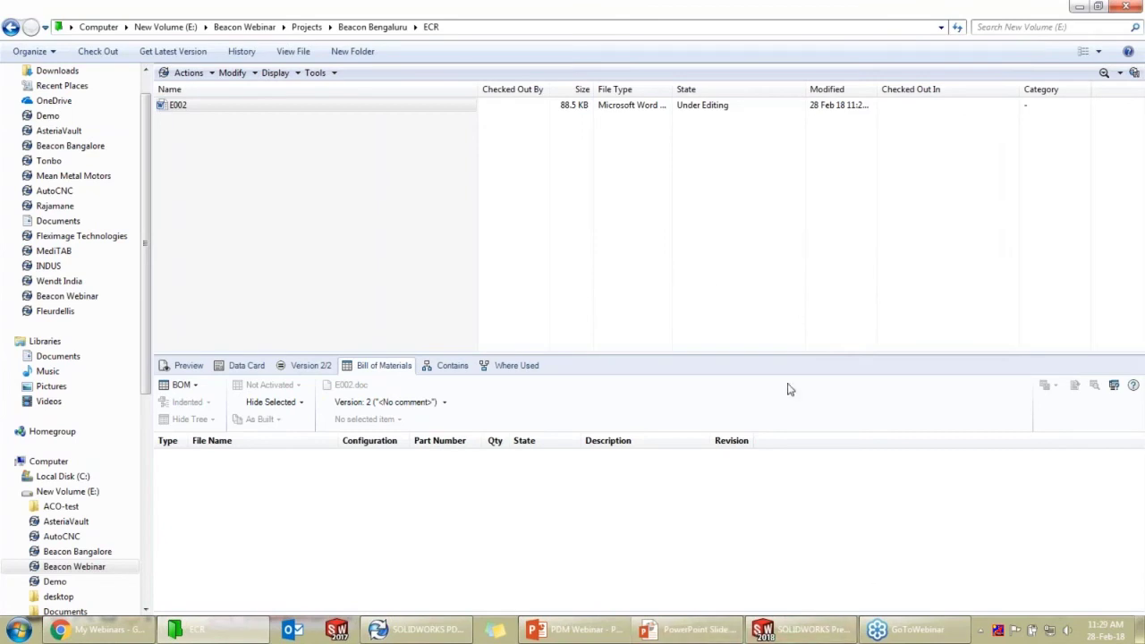
left_click(646, 631)
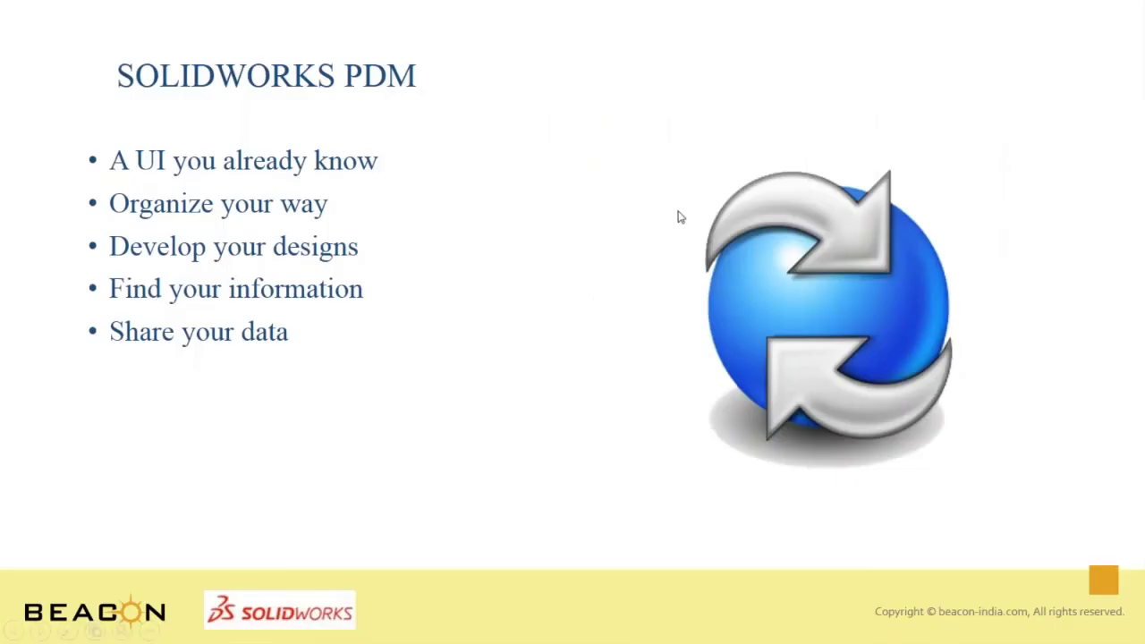